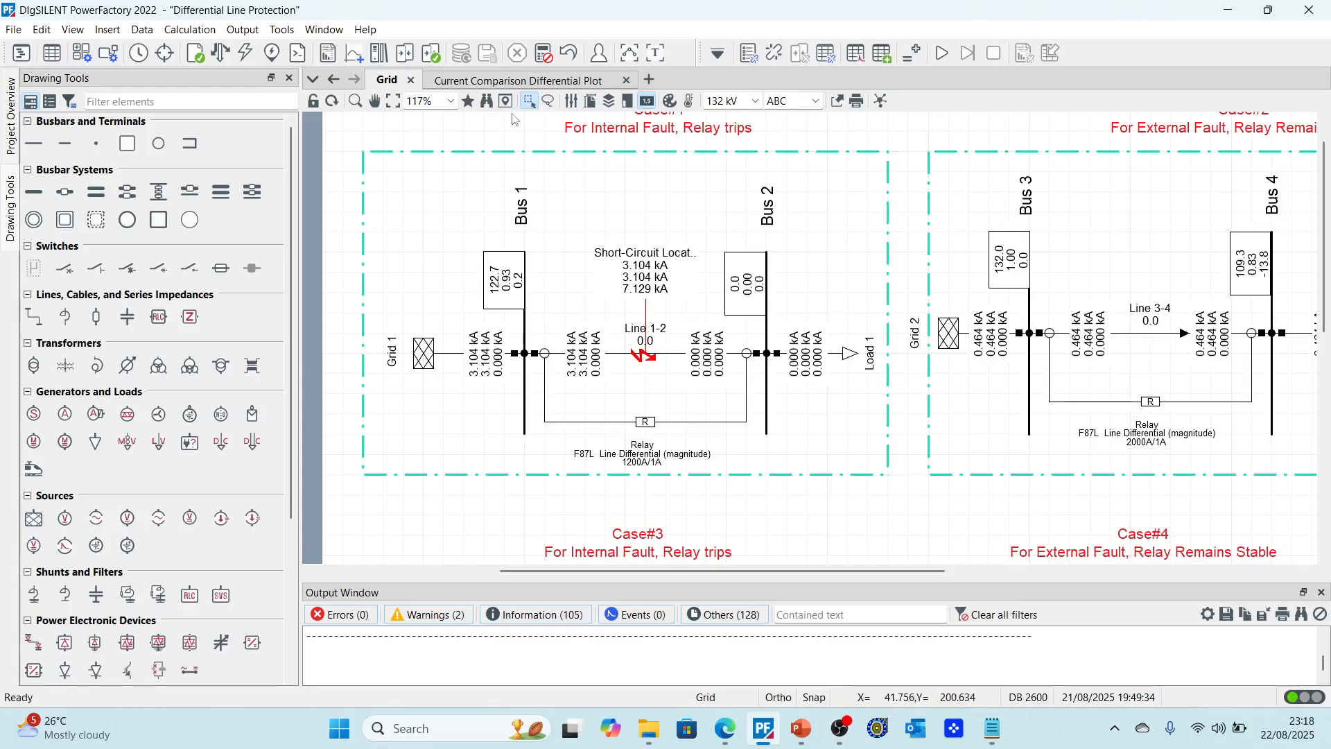
Step: Open the relay's current comparison differential plot and zoom into its tripping result box
right_click(647, 423)
mouse_move(703, 169)
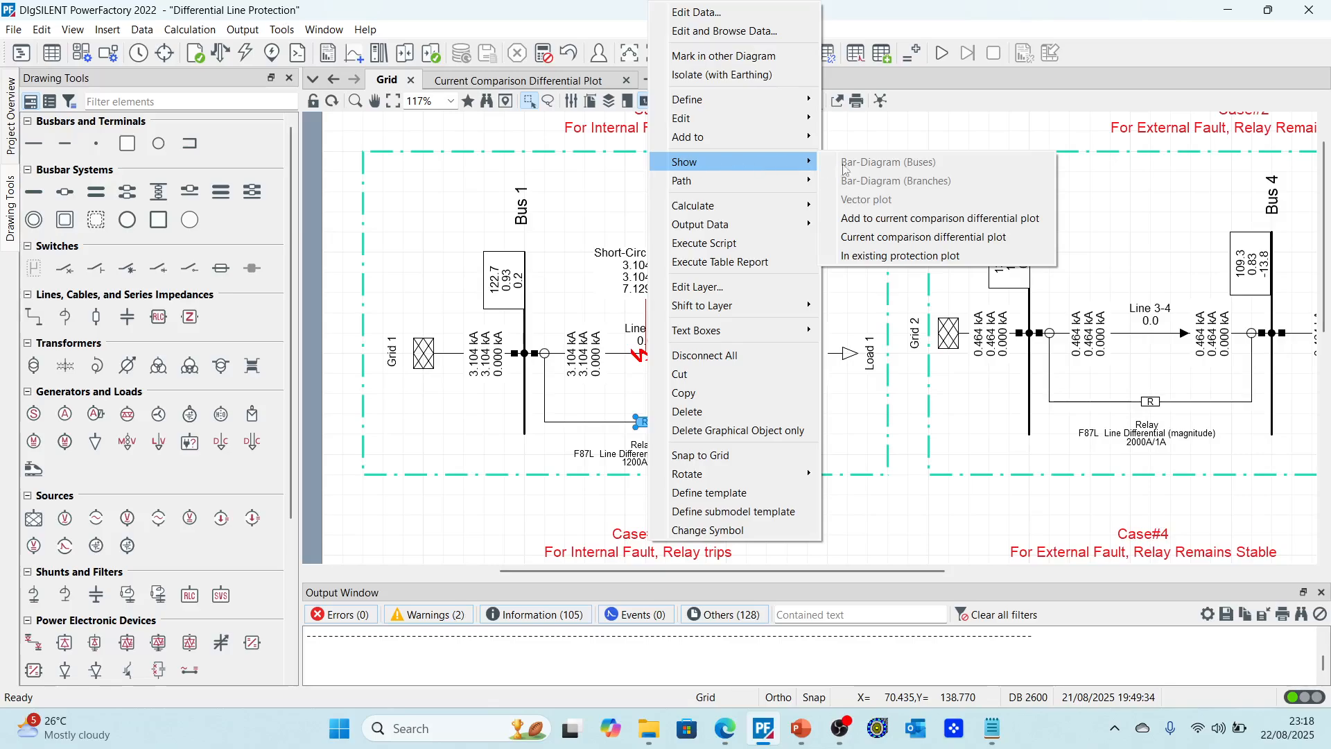
left_click(883, 219)
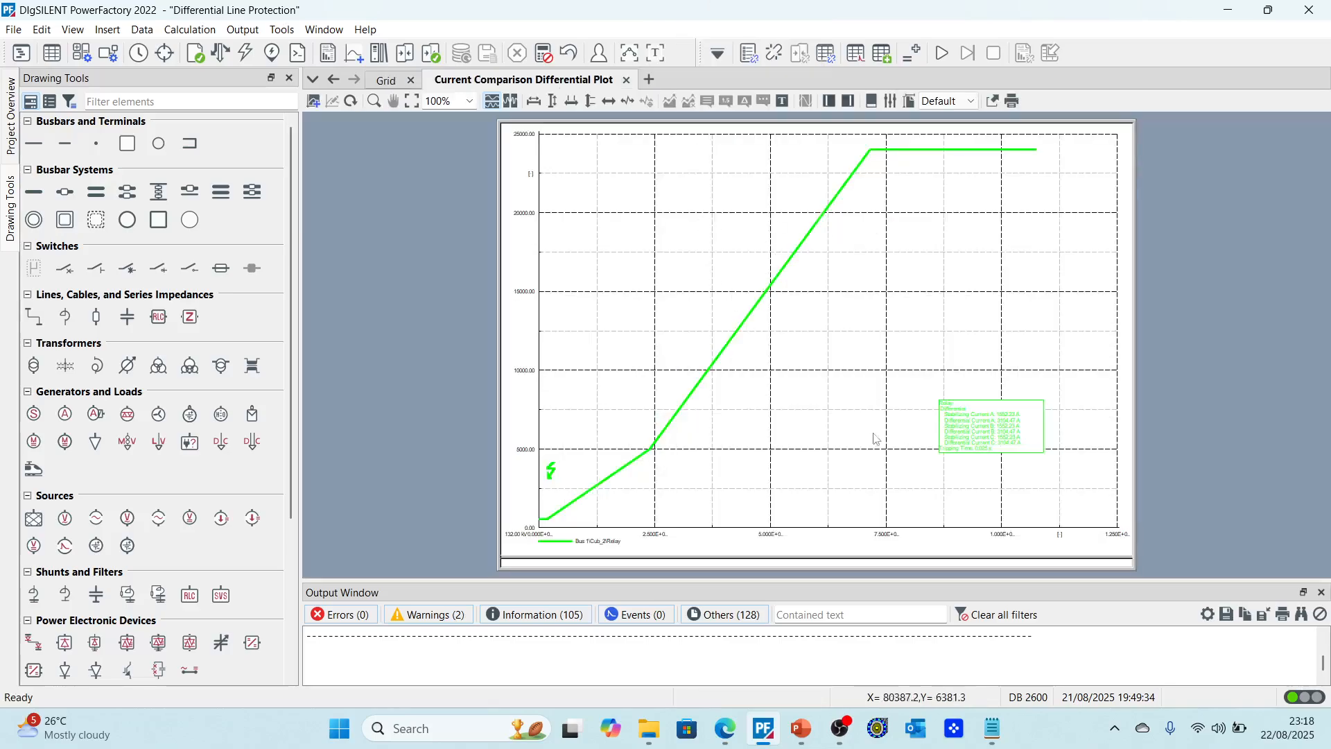
scroll(628, 457, "up", 2)
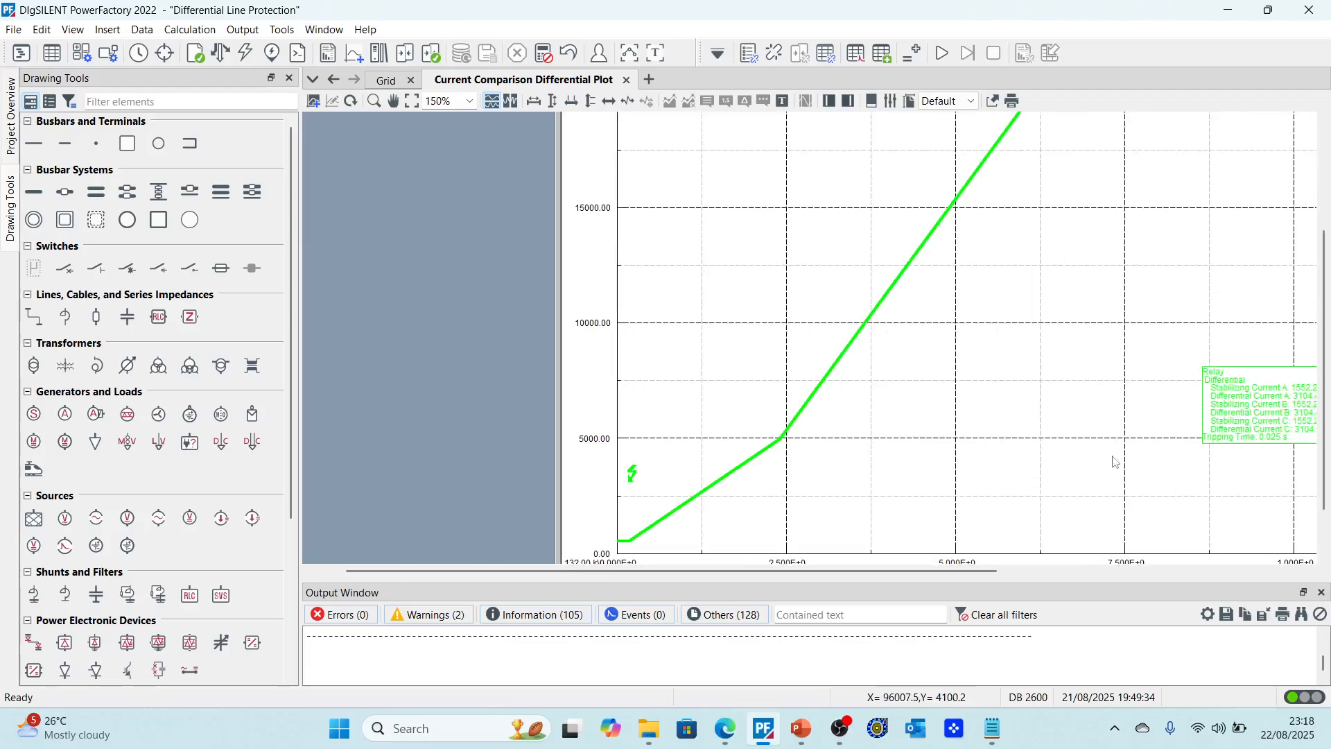
scroll(922, 403, "down", 2)
scroll(936, 443, "up", 5)
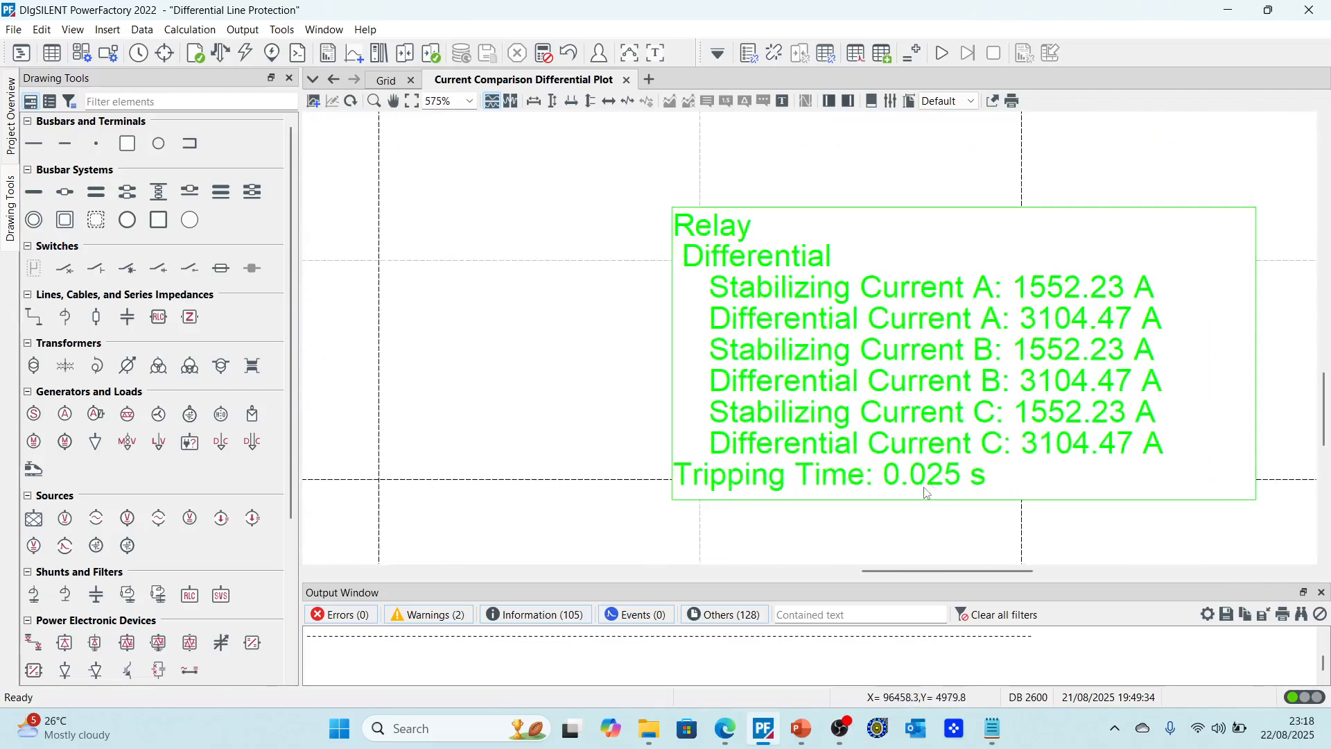
scroll(929, 465, "down", 6)
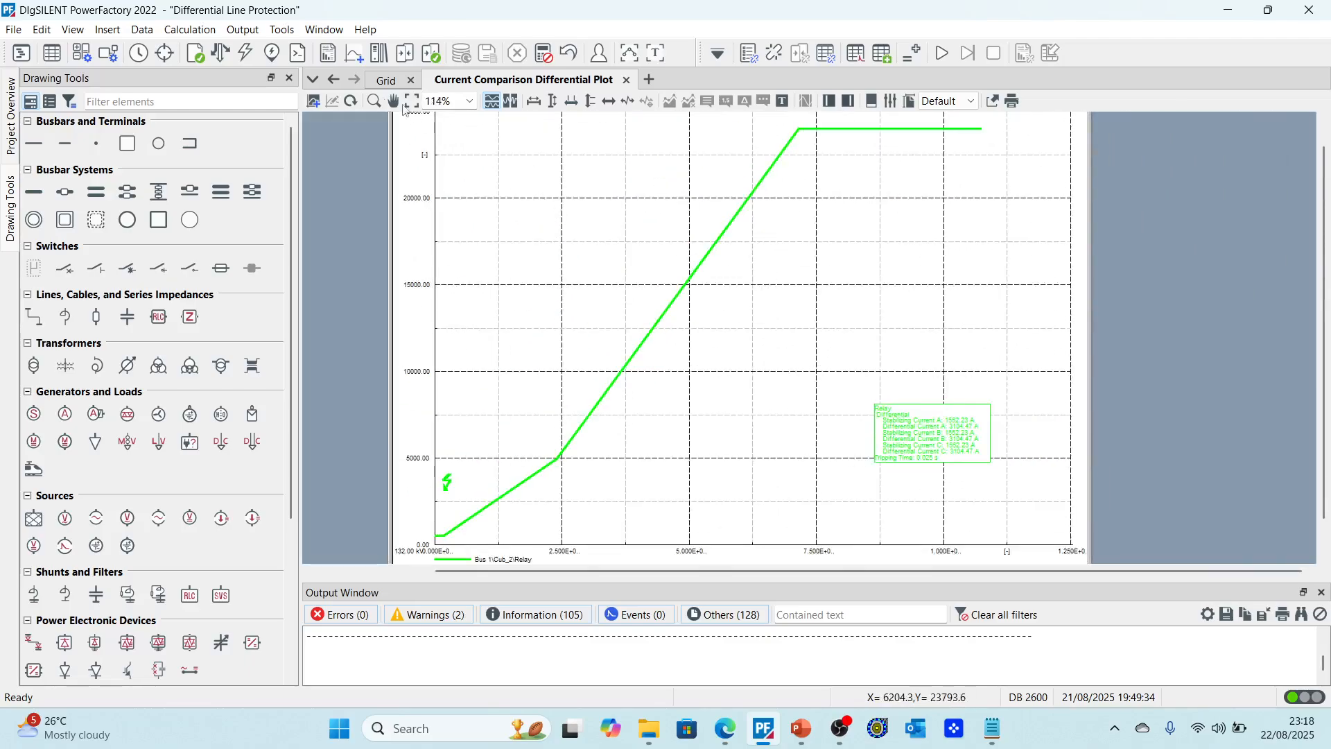
Step: Run a short-circuit calculation with the fault location set to all busbars
left_click(386, 79)
scroll(552, 380, "down", 2)
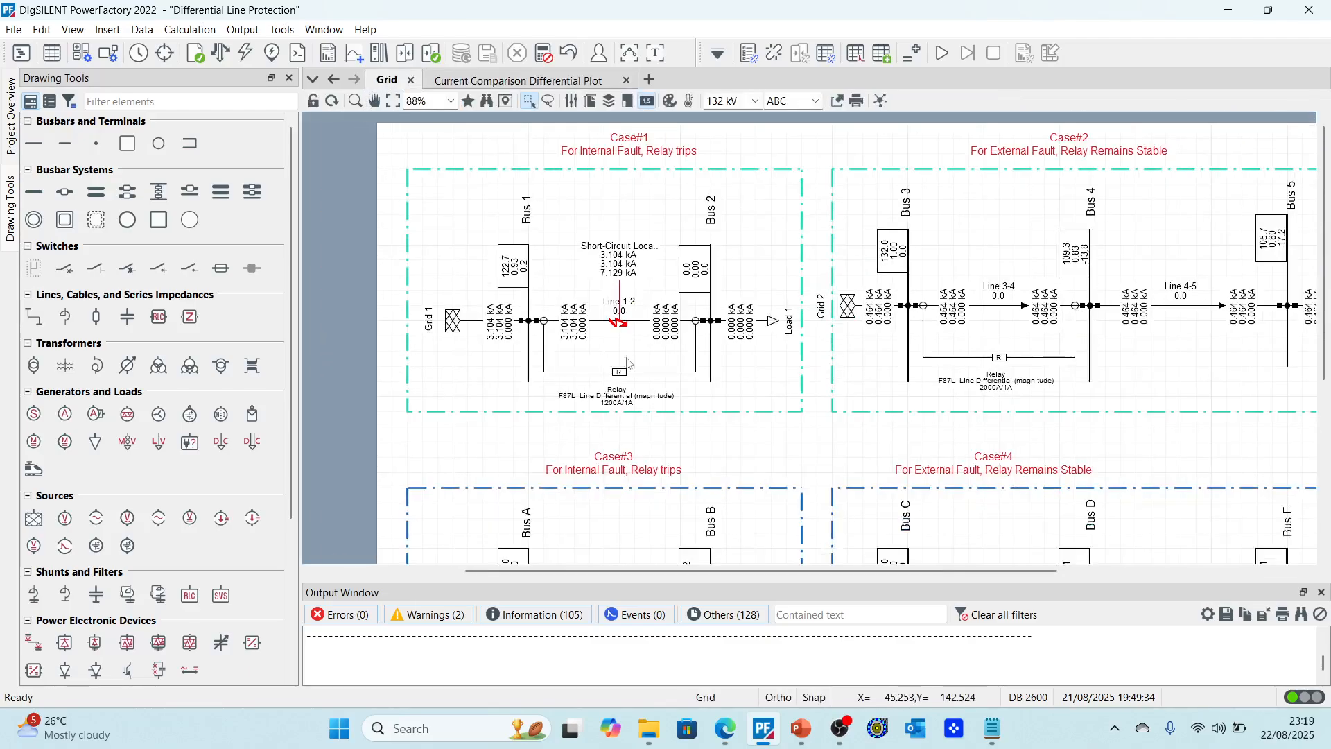
scroll(727, 352, "up", 2)
left_click(271, 55)
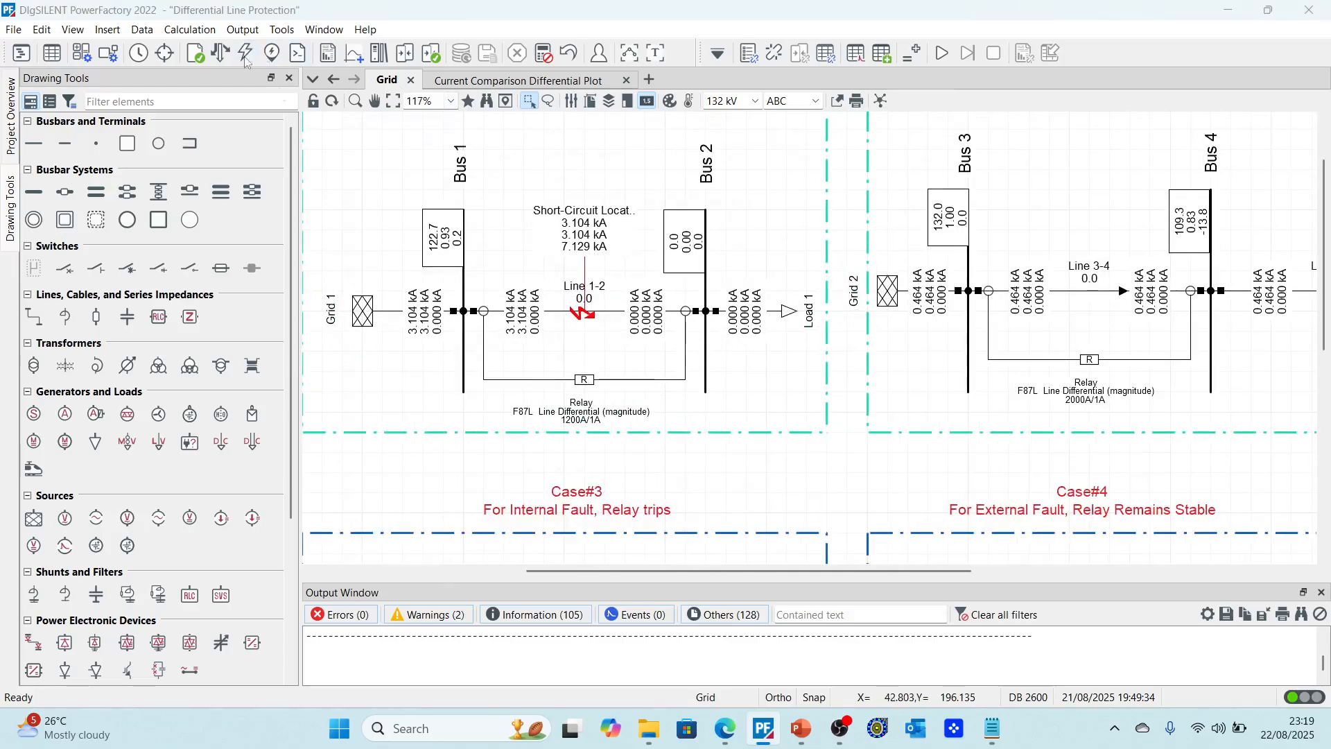
left_click(626, 428)
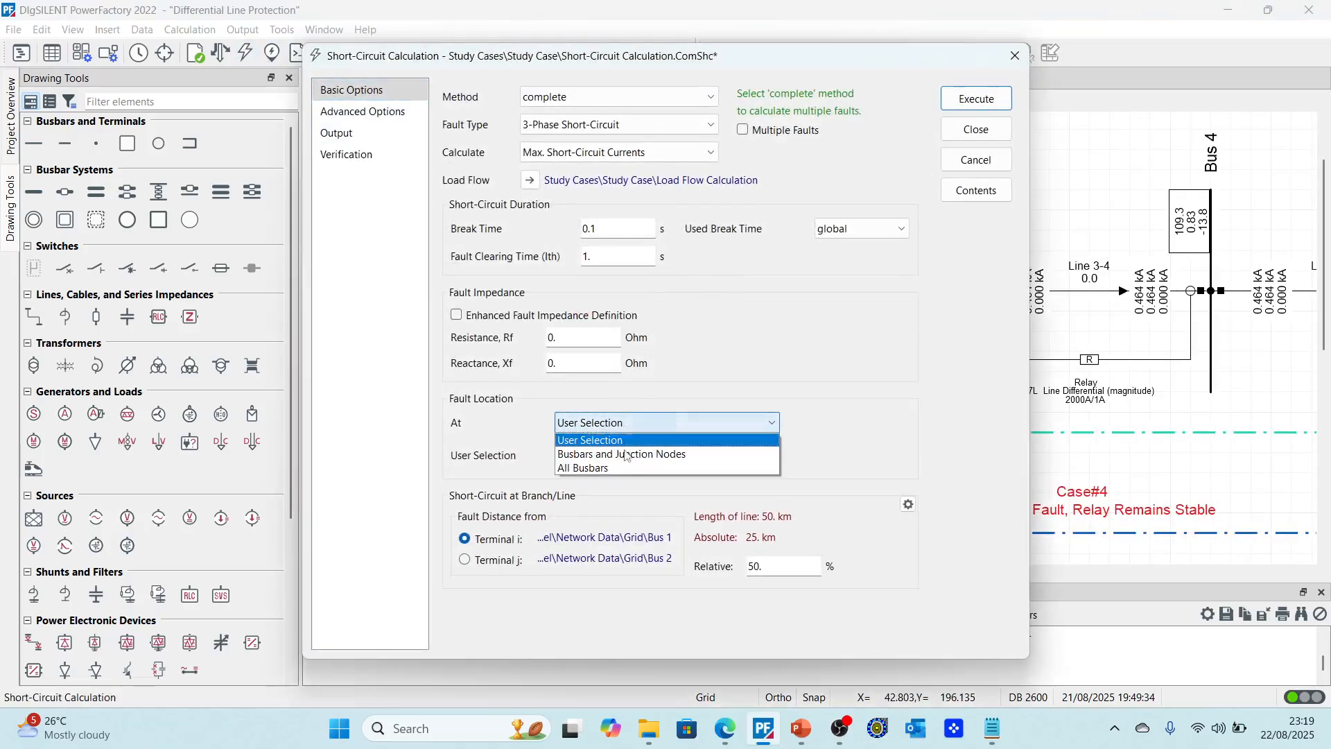
left_click(610, 471)
left_click(985, 99)
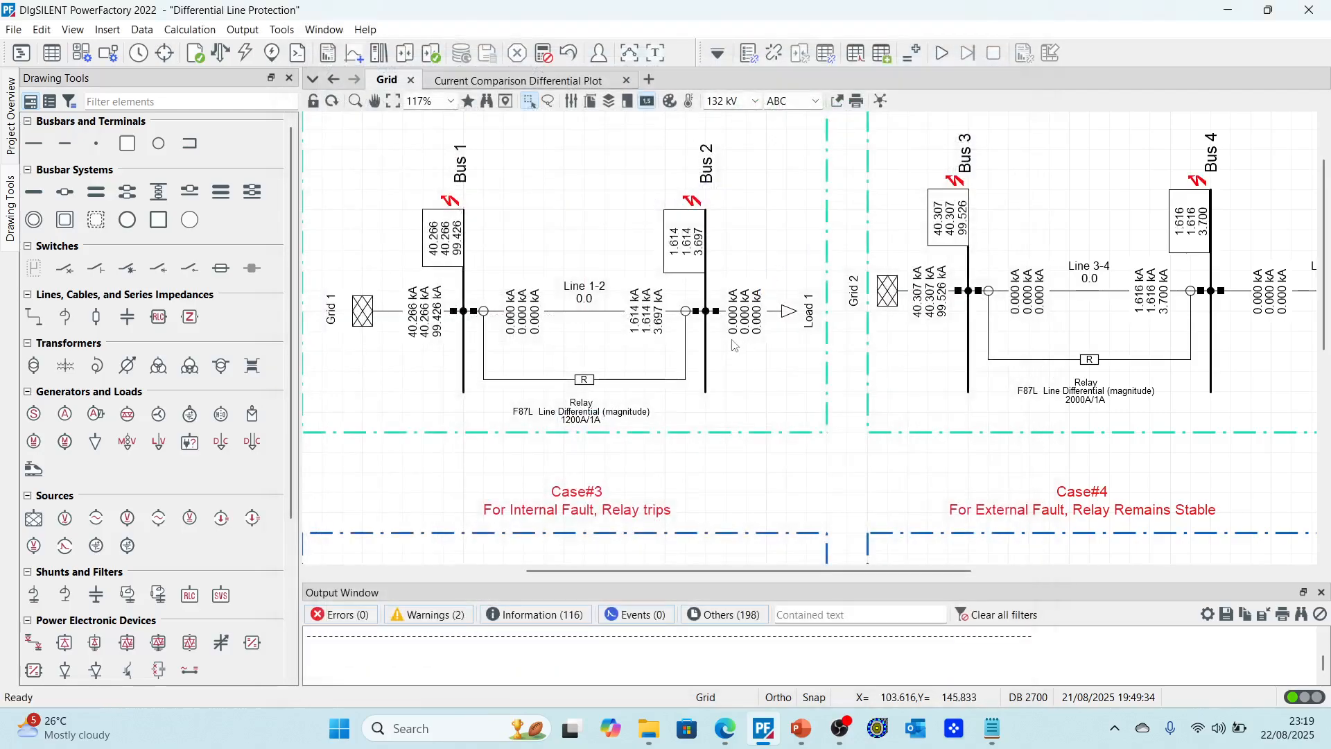
Step: Examine the relay's result box on the differential plot for the busbar faults
left_click(527, 81)
scroll(961, 438, "up", 6)
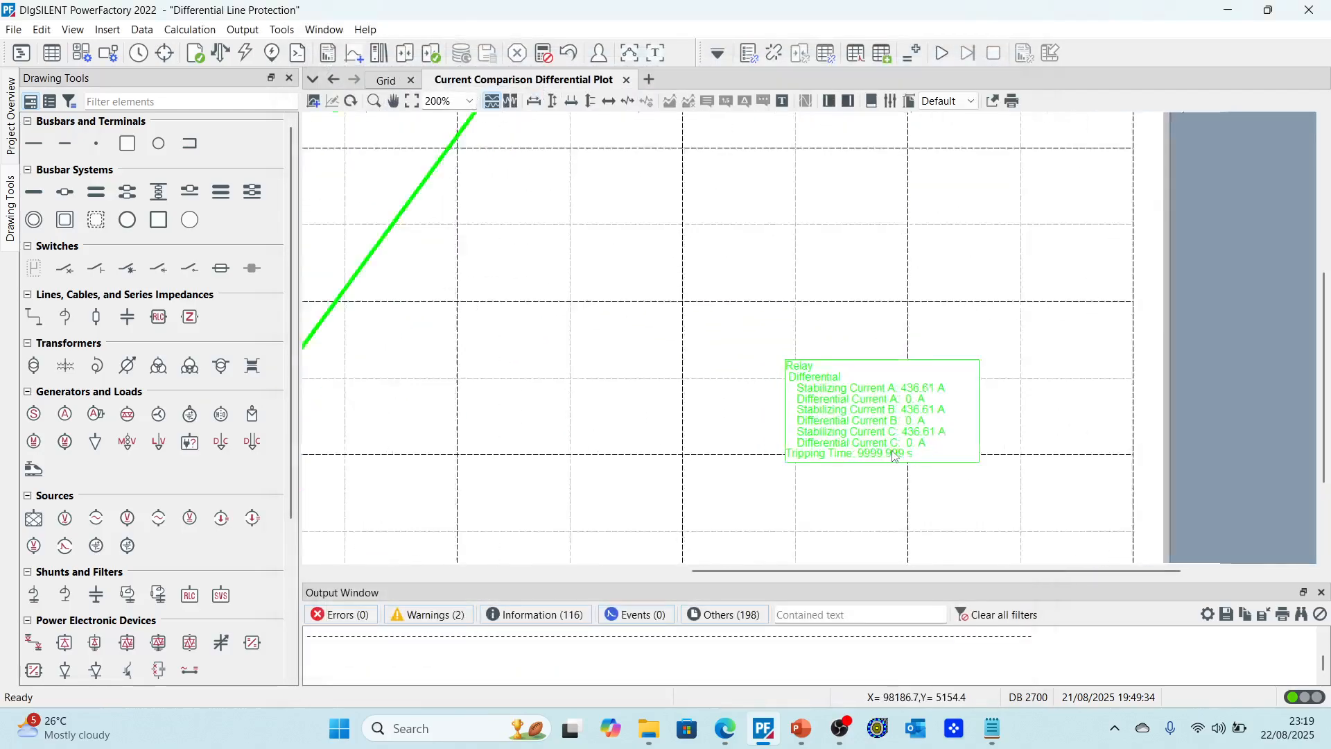
scroll(894, 454, "down", 5)
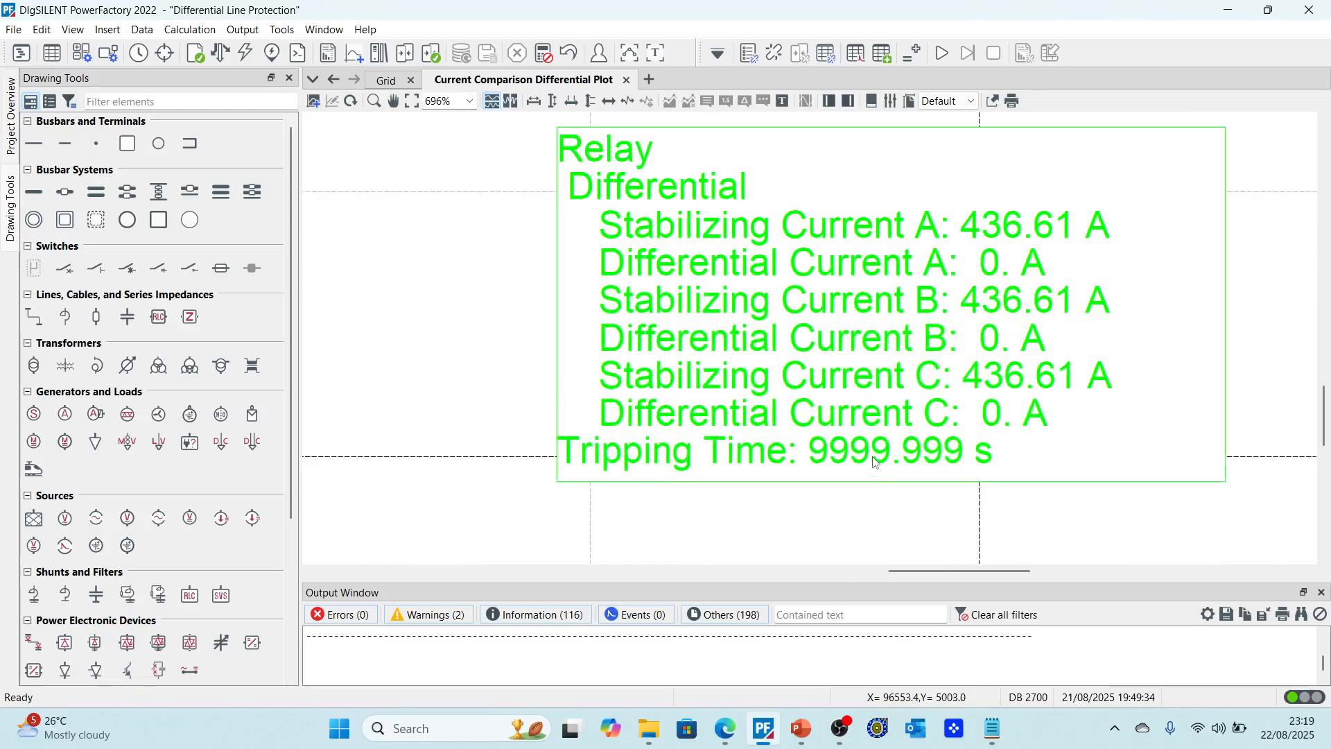
scroll(601, 521, "up", 1)
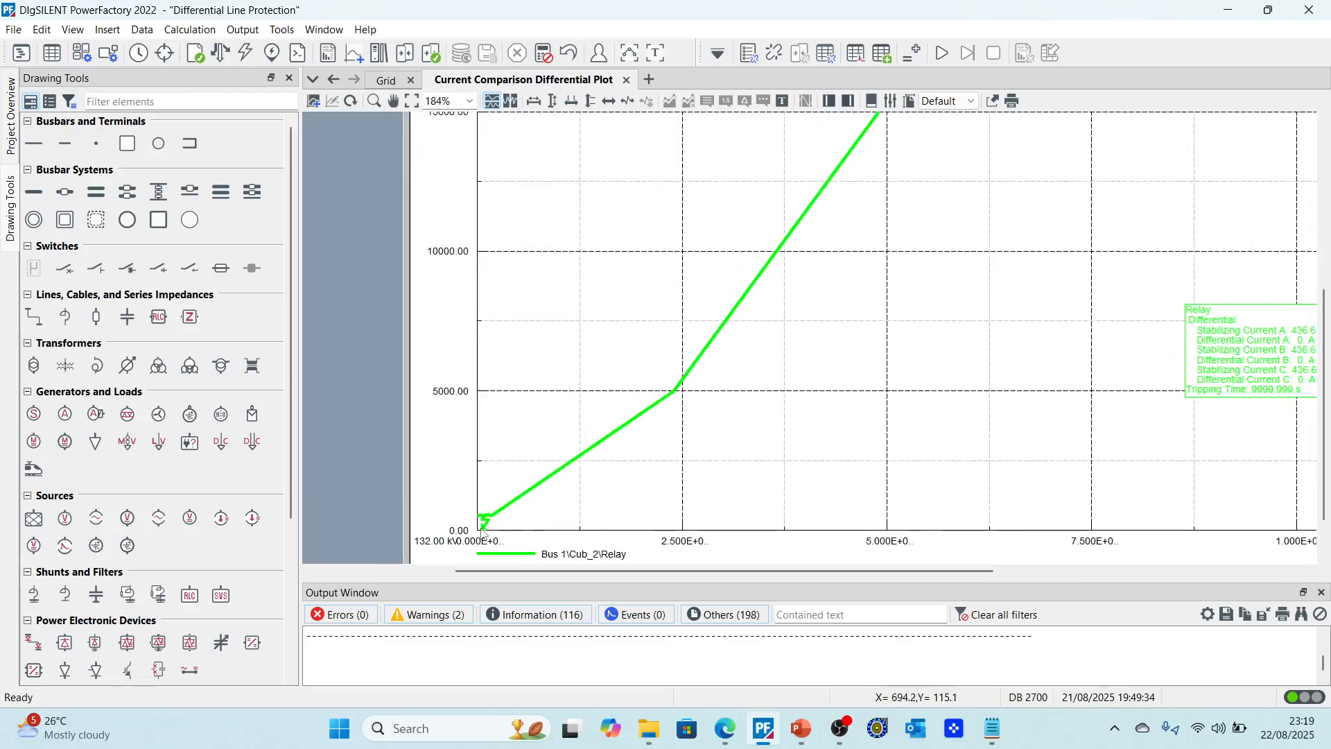
Step: Calculate a short-circuit fault on Line 4-5 at its default 50% relative distance
left_click(386, 80)
scroll(1008, 281, "down", 3)
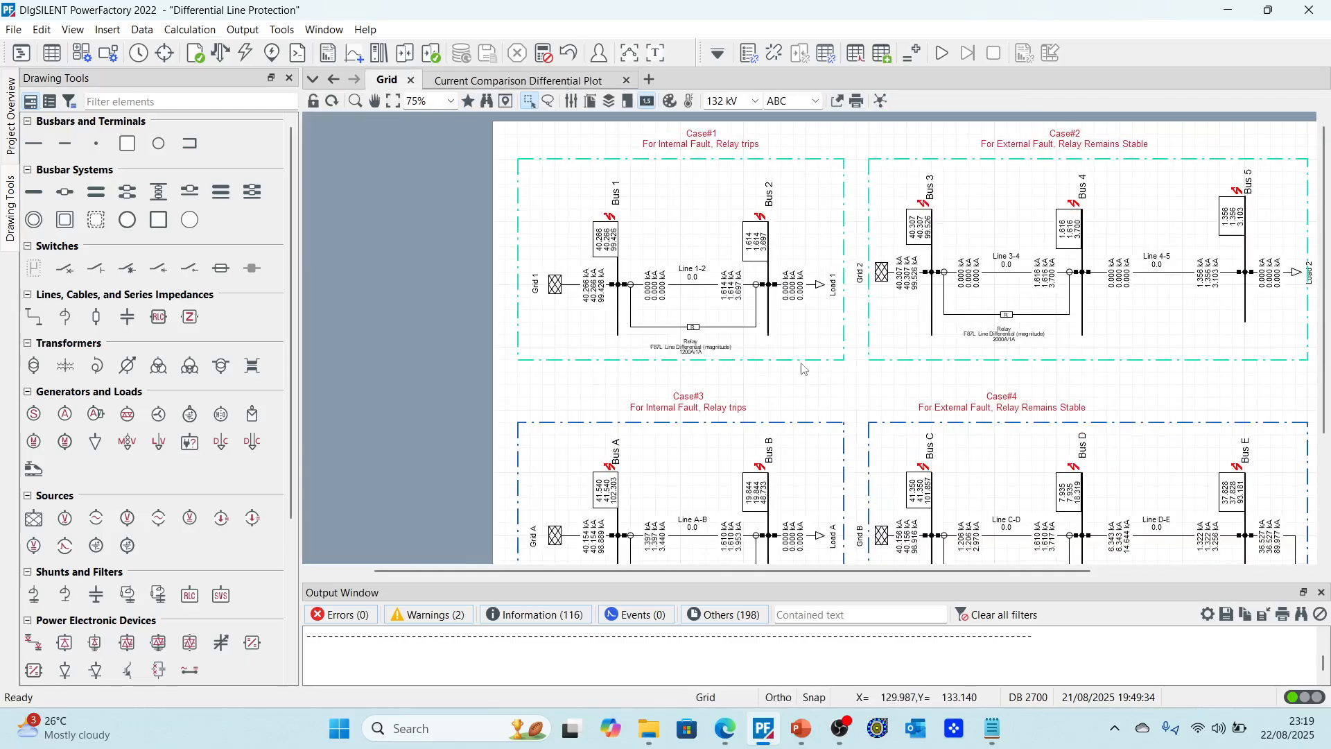
scroll(1008, 282, "up", 2)
left_click(999, 206)
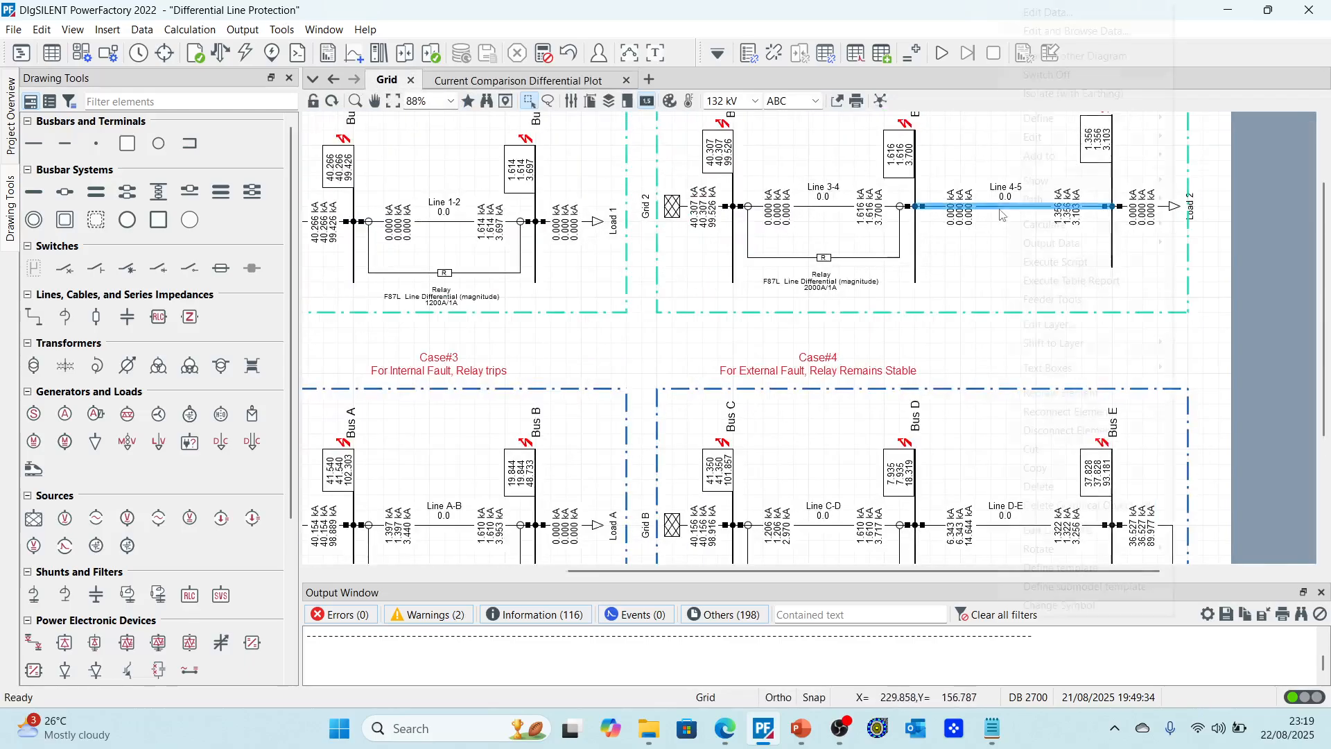
right_click(1000, 206)
mouse_move(1036, 225)
left_click(943, 222)
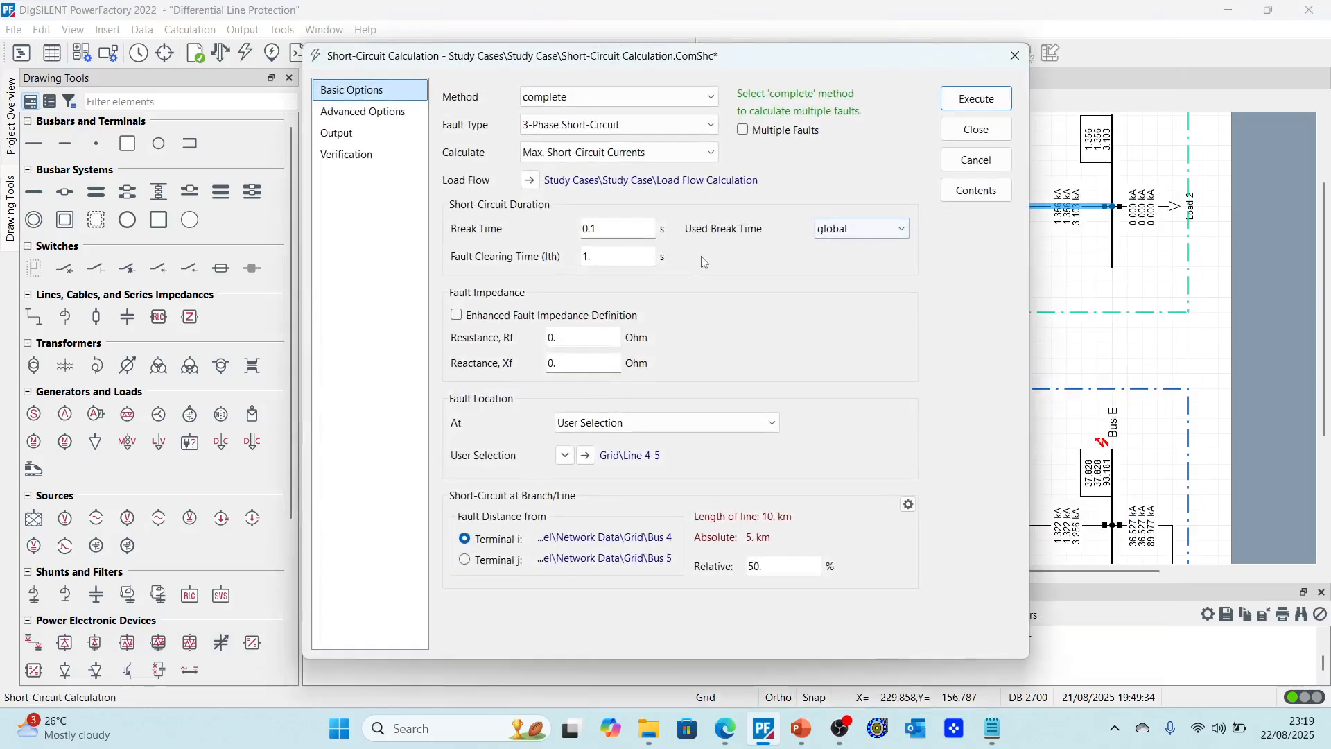
left_click(976, 101)
scroll(797, 319, "up", 2)
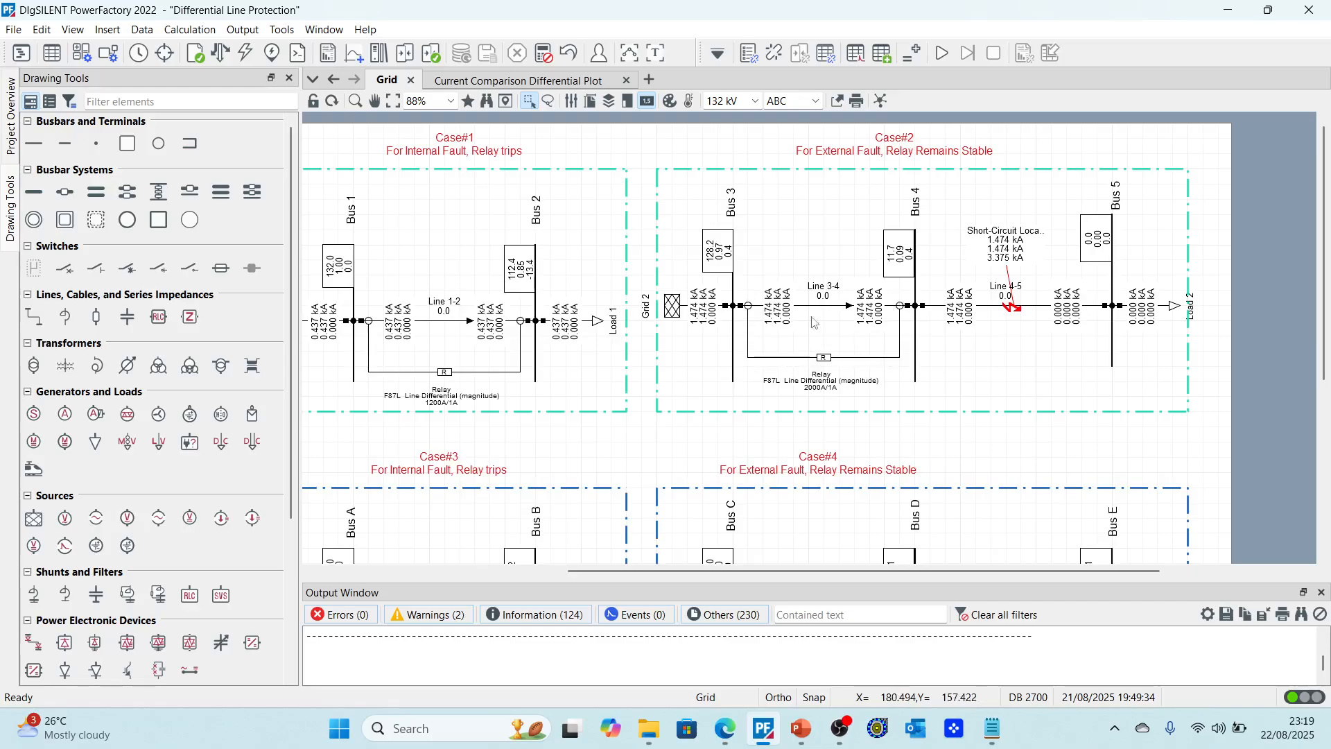
Step: Move the relay result box onto the plot area and zoom in to read its values
left_click(520, 80)
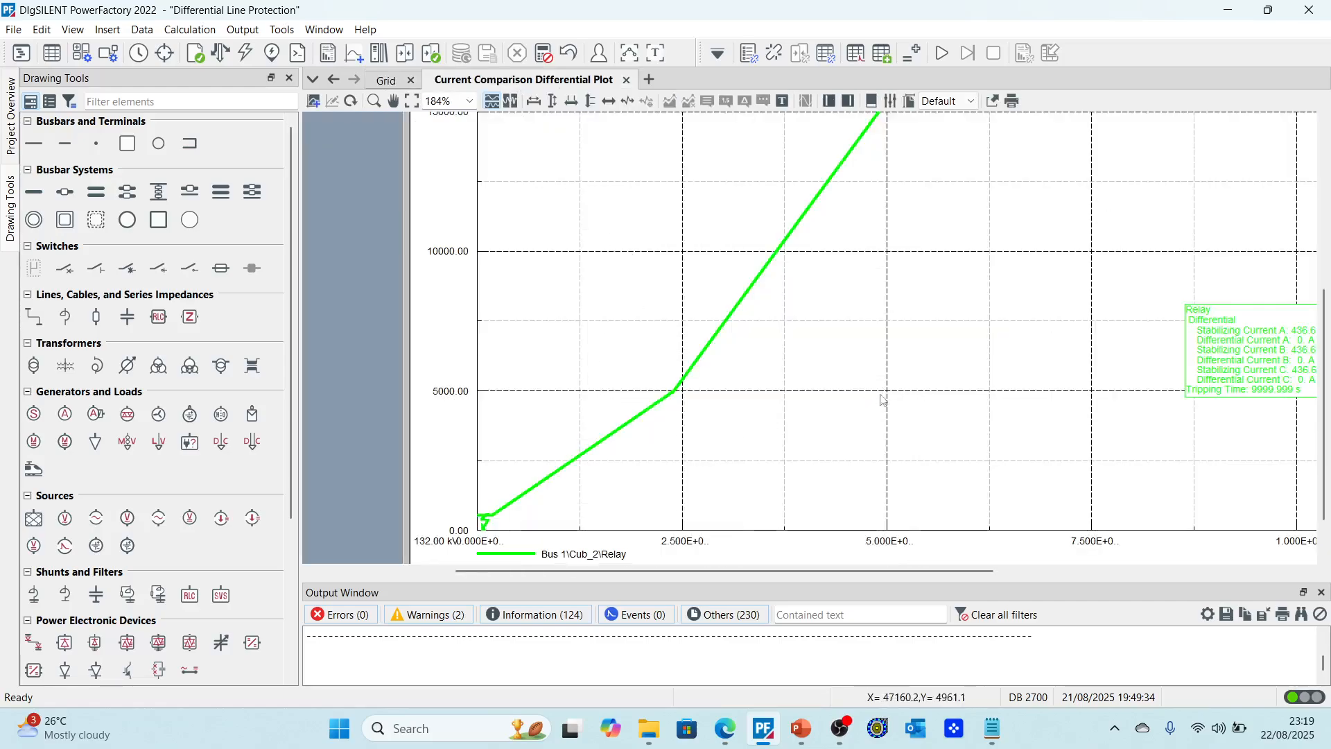
left_click_drag(1146, 369, 960, 335)
scroll(1024, 351, "up", 5)
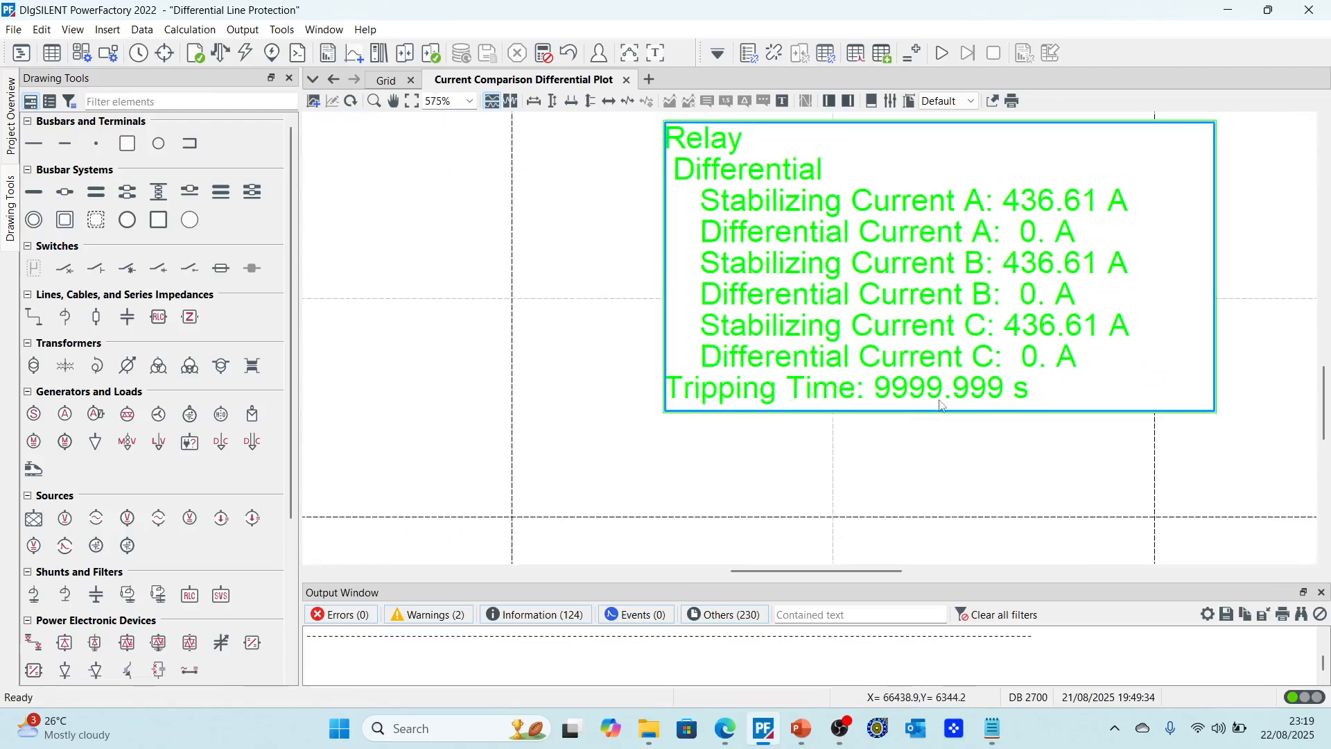
scroll(939, 405, "down", 6)
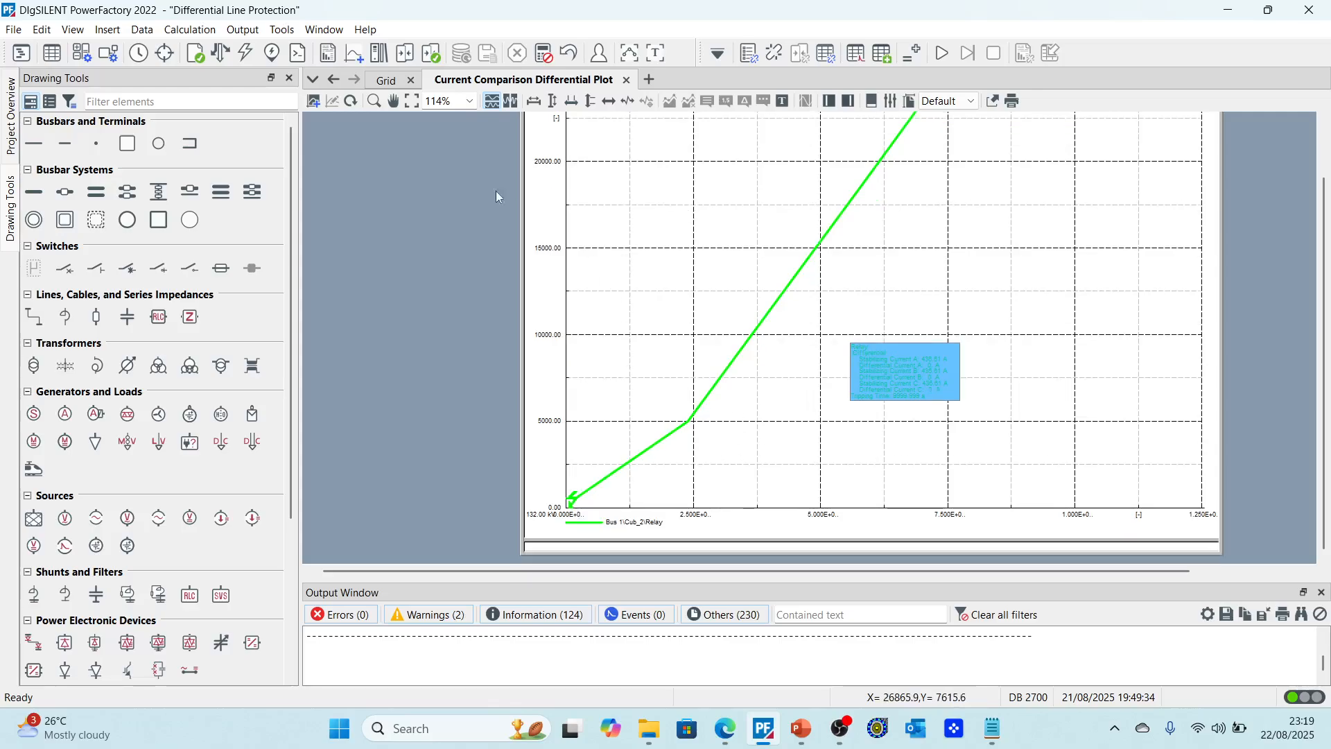
Step: Calculate a short-circuit fault on Line 1-2 at its default 50% relative distance
left_click(386, 80)
scroll(713, 312, "down", 2)
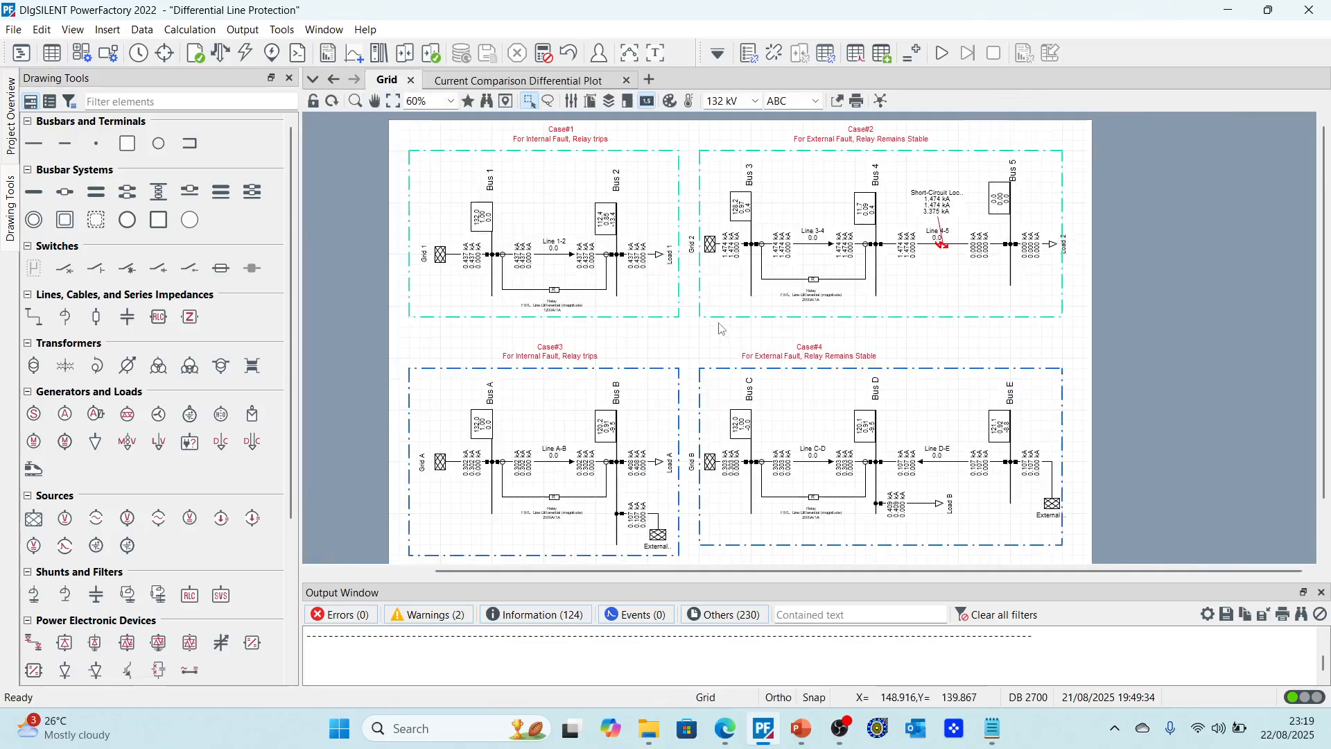
scroll(721, 327, "up", 2)
scroll(533, 272, "up", 2)
scroll(636, 288, "up", 2)
scroll(1068, 391, "down", 4)
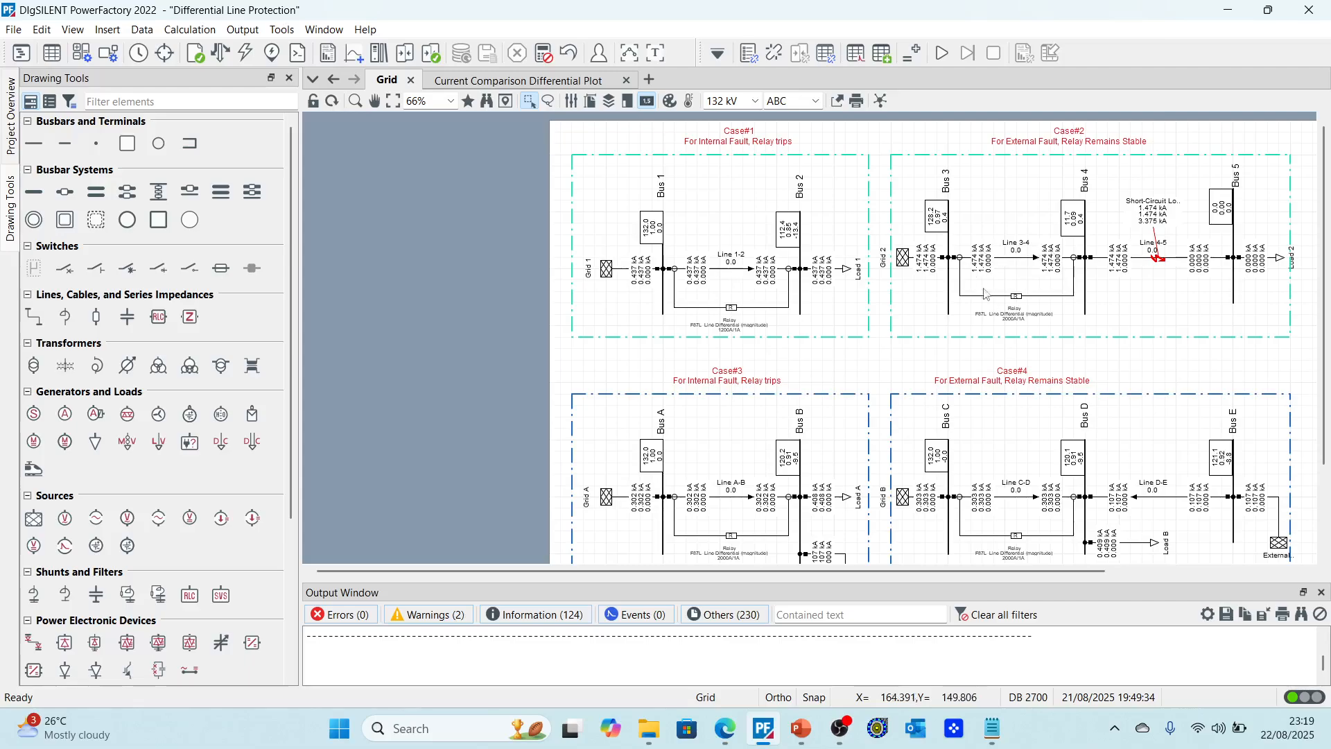
scroll(696, 271, "up", 2)
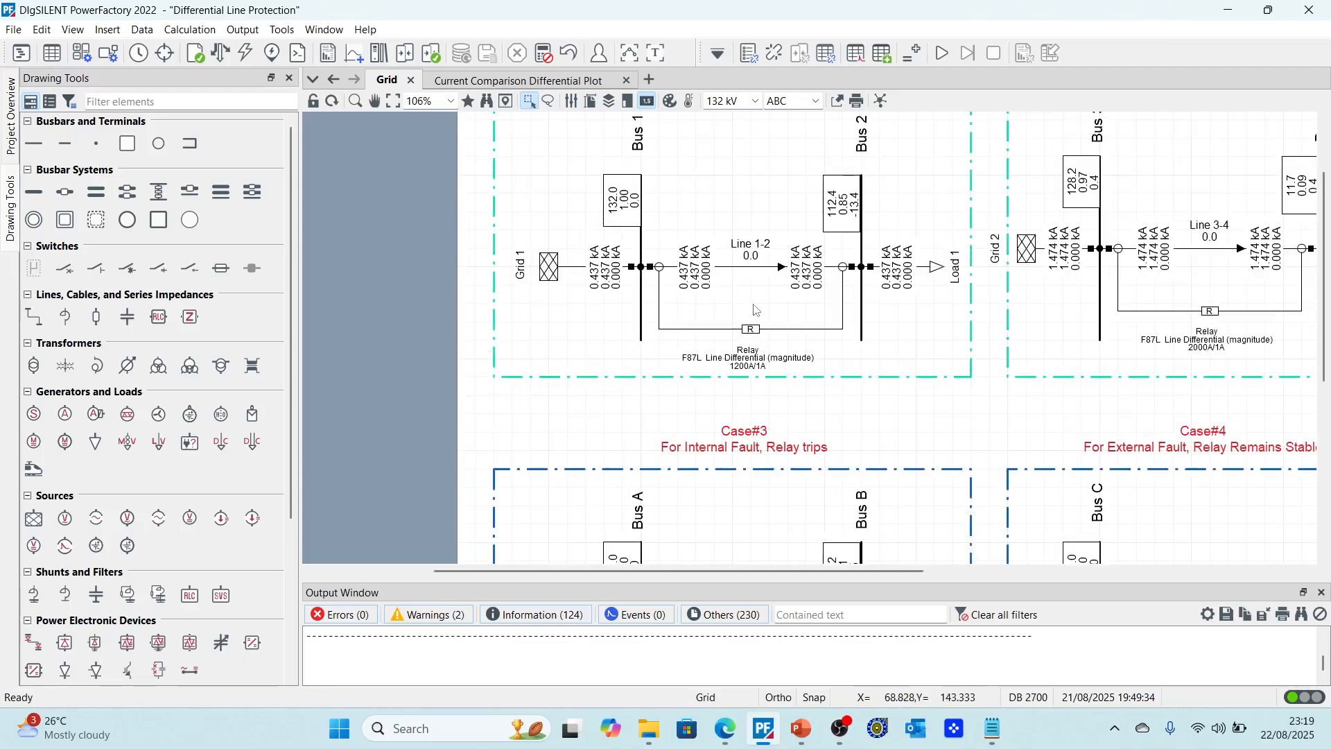
left_click(755, 267)
right_click(755, 267)
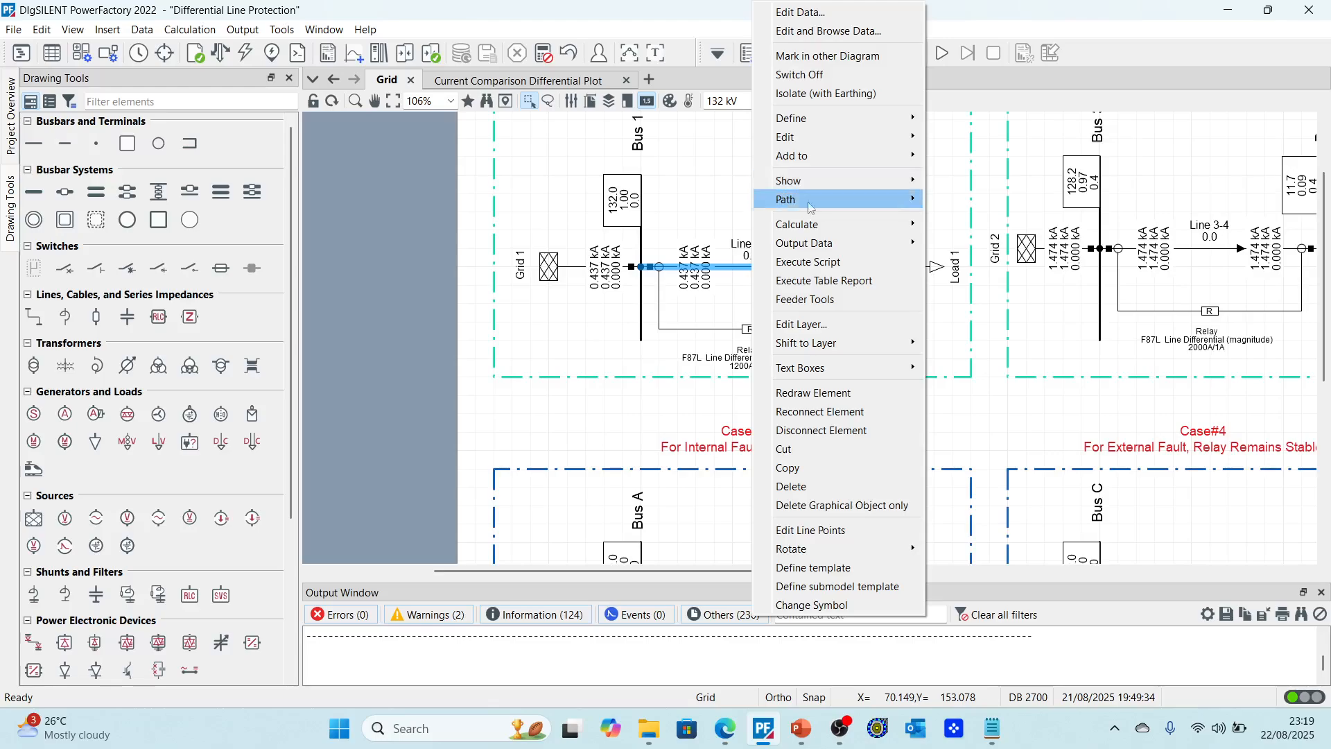
mouse_move(832, 226)
left_click(978, 224)
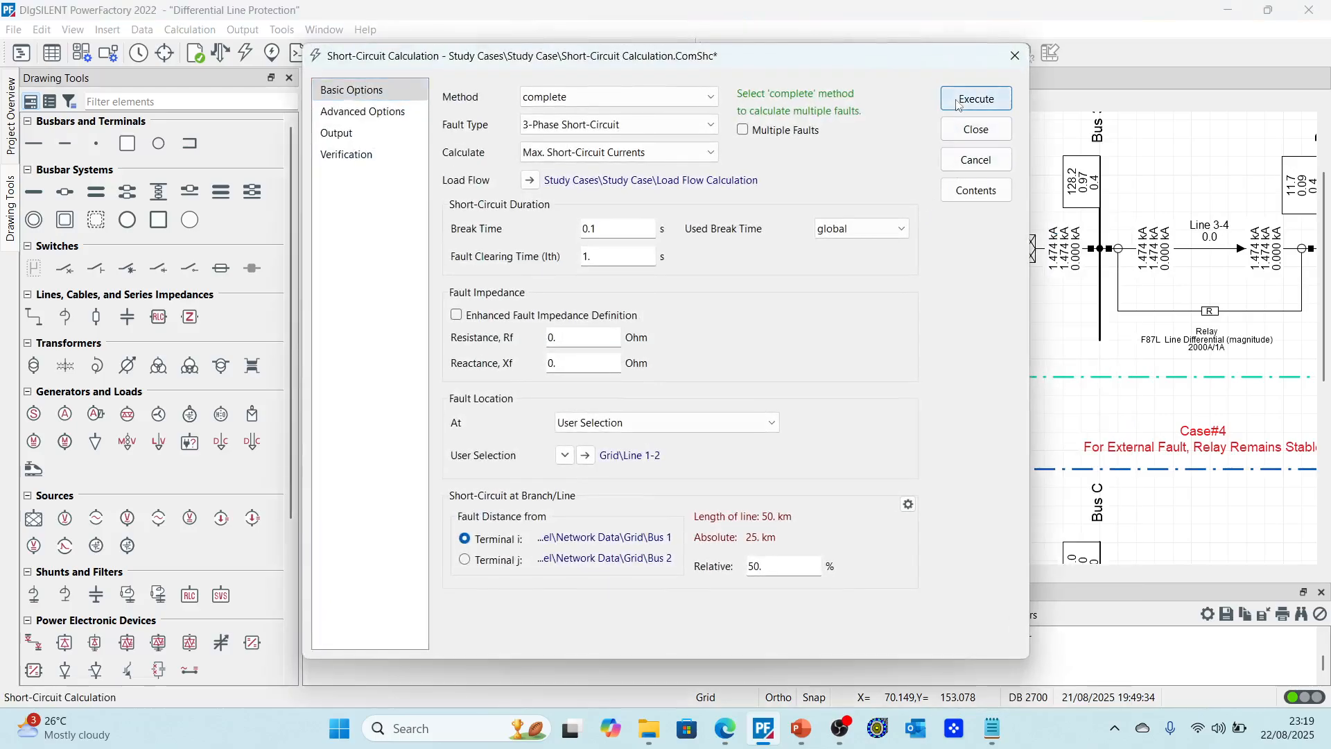
left_click(972, 98)
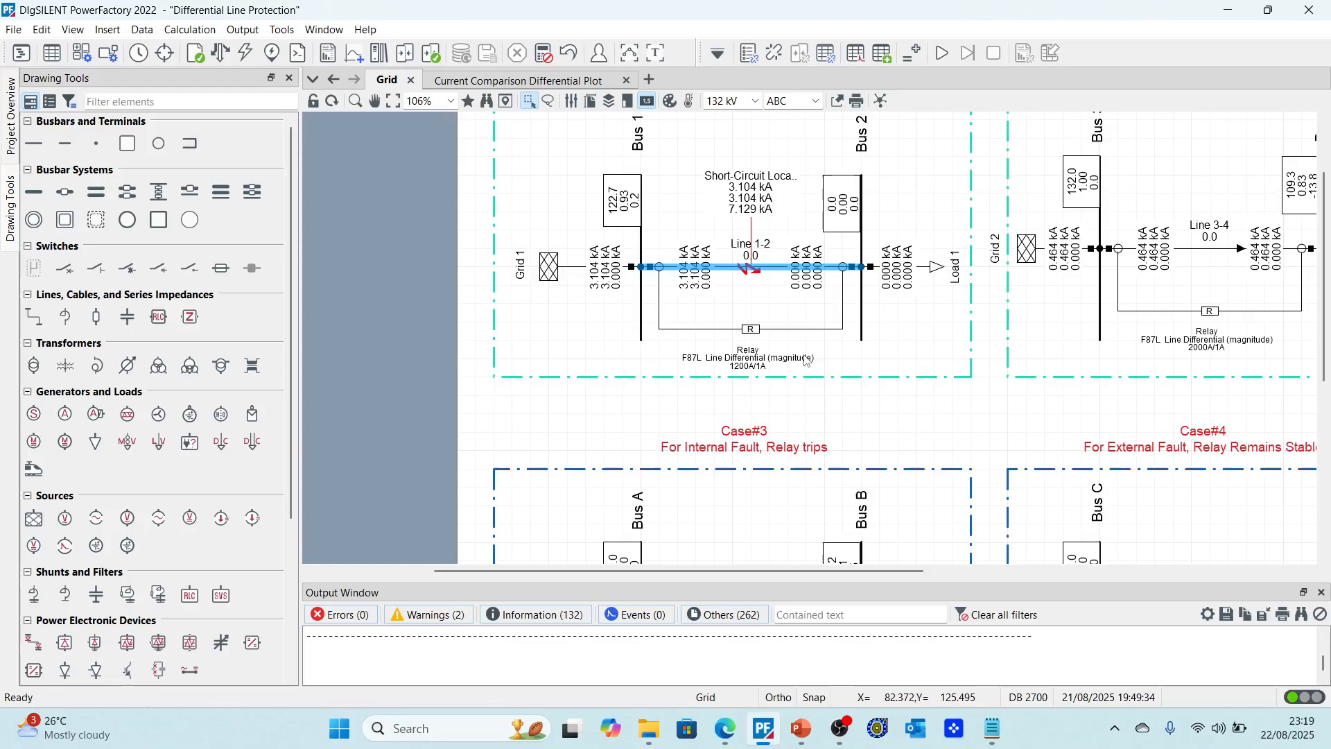
Step: Rerun the Line 1-2 short-circuit with the fault at 10% relative distance
left_click(520, 80)
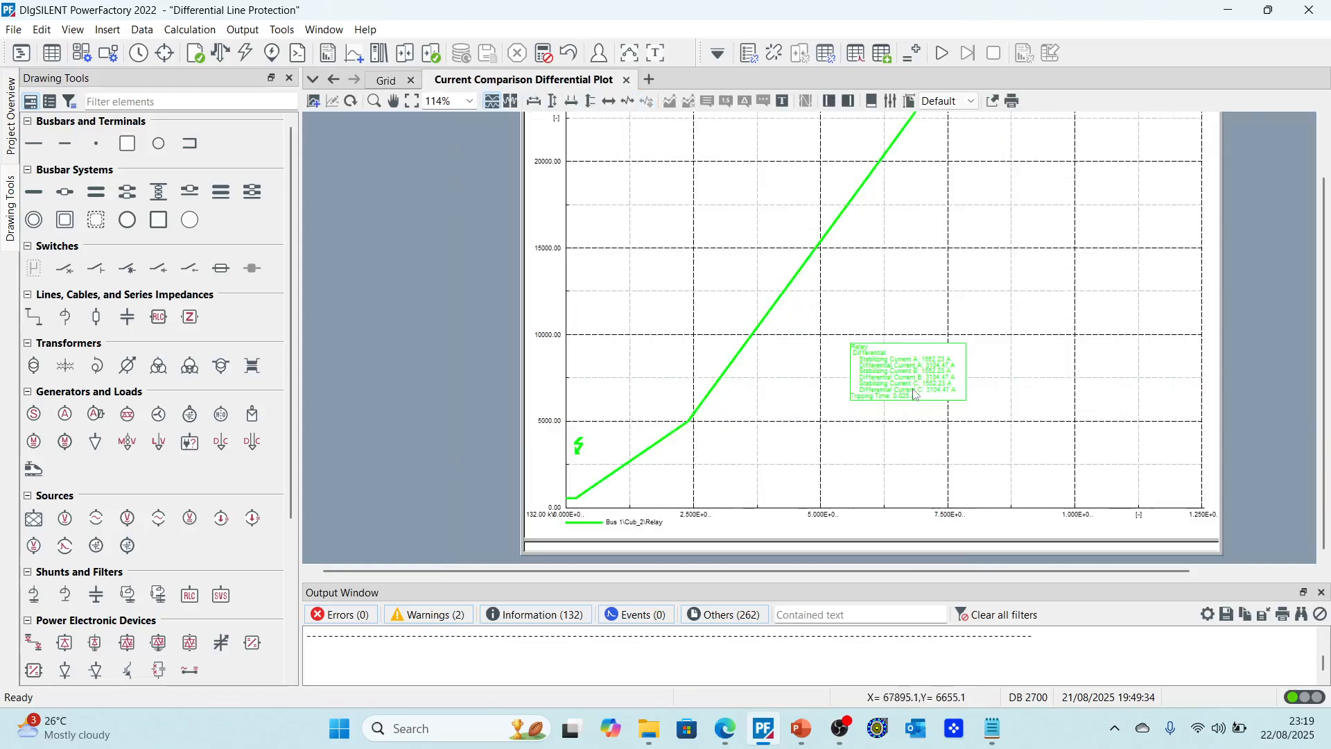
scroll(915, 394, "up", 5)
left_click(247, 55)
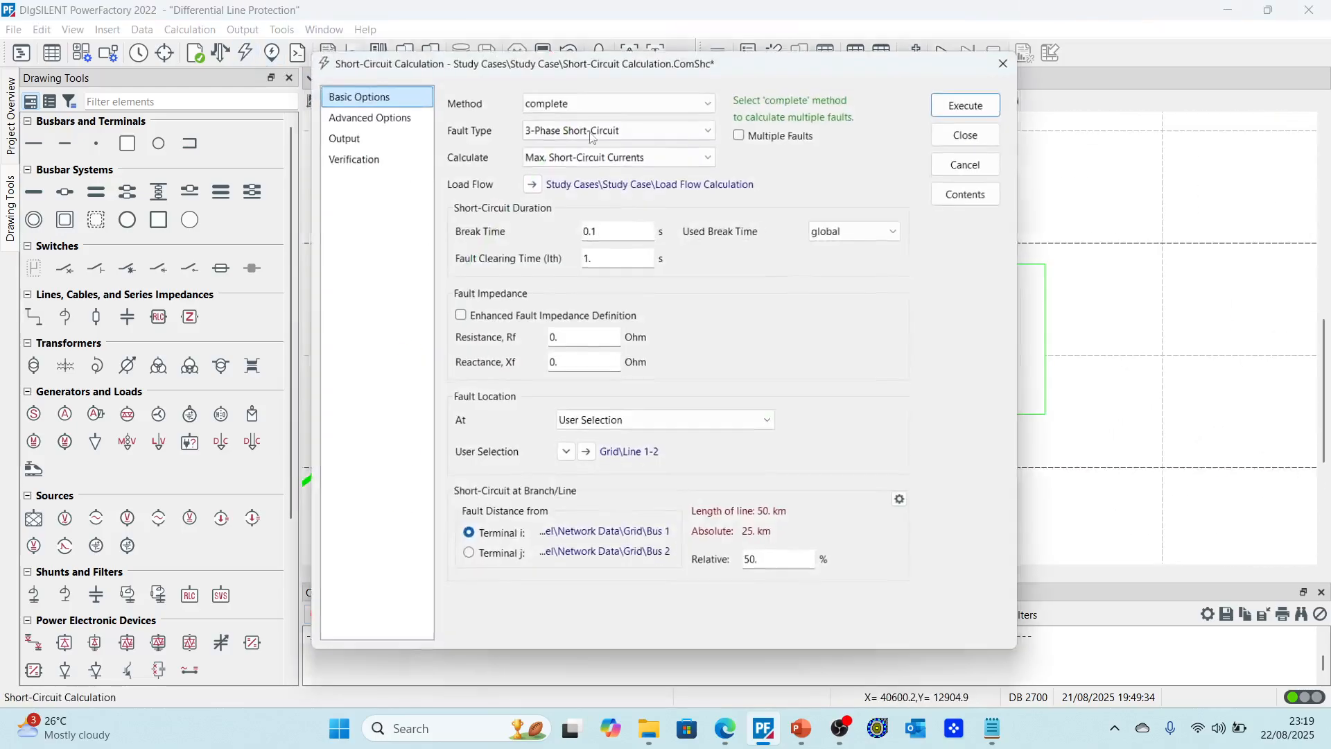
double_click(802, 559)
type("1")
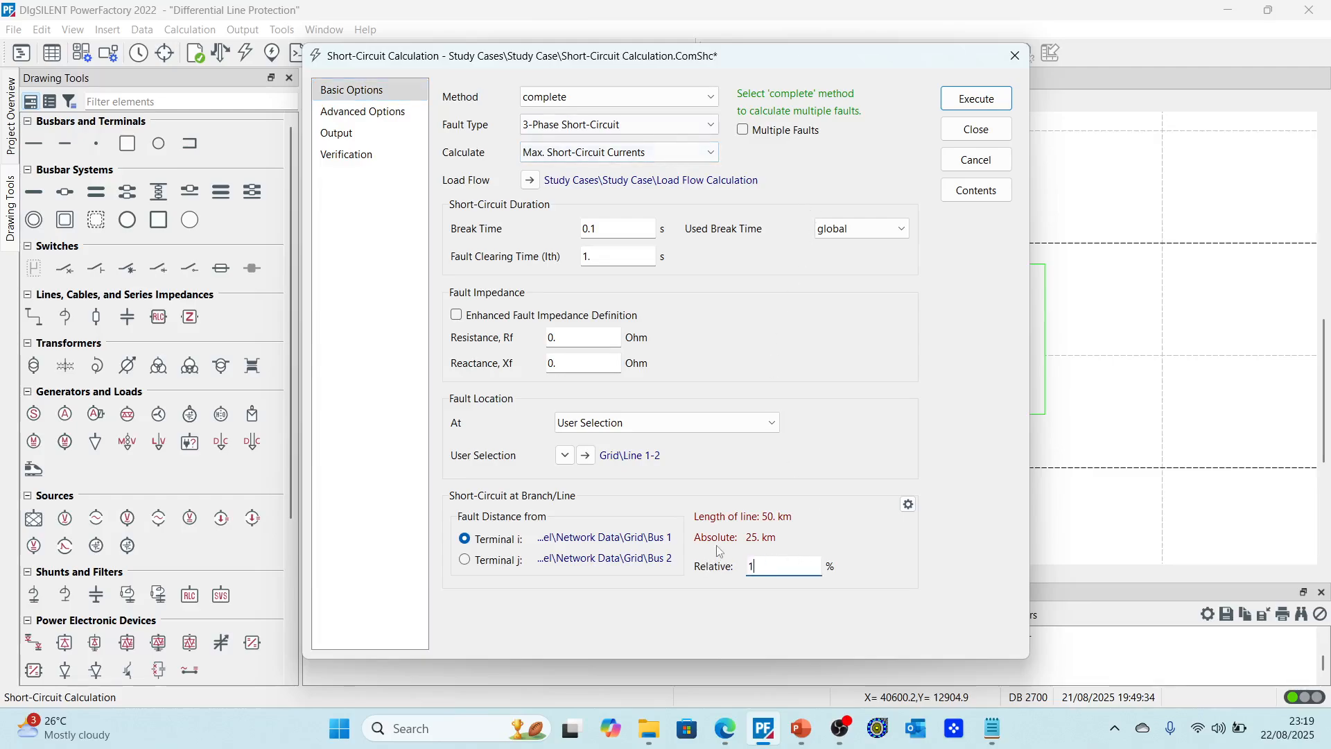
type("0")
key("Return")
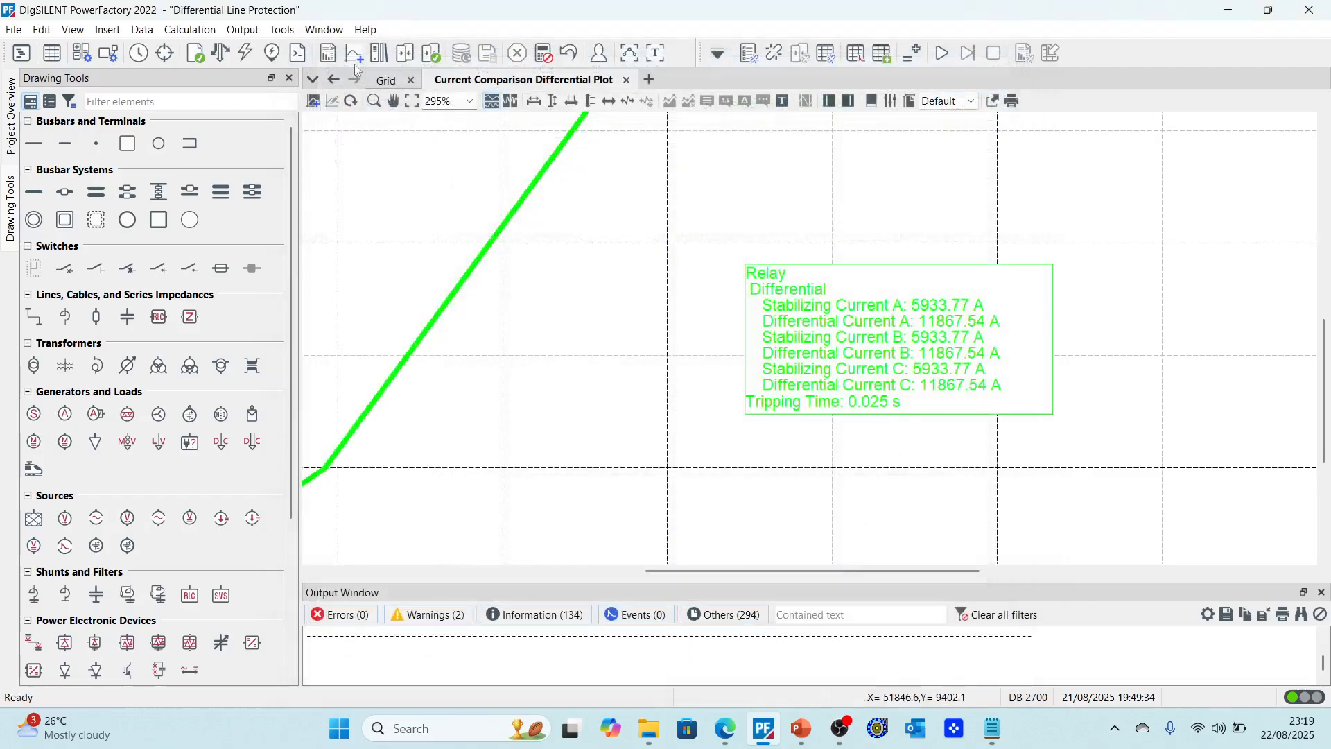
Step: Rerun the Line 1-2 short-circuit with the fault at 99% relative distance
left_click(247, 54)
double_click(754, 565)
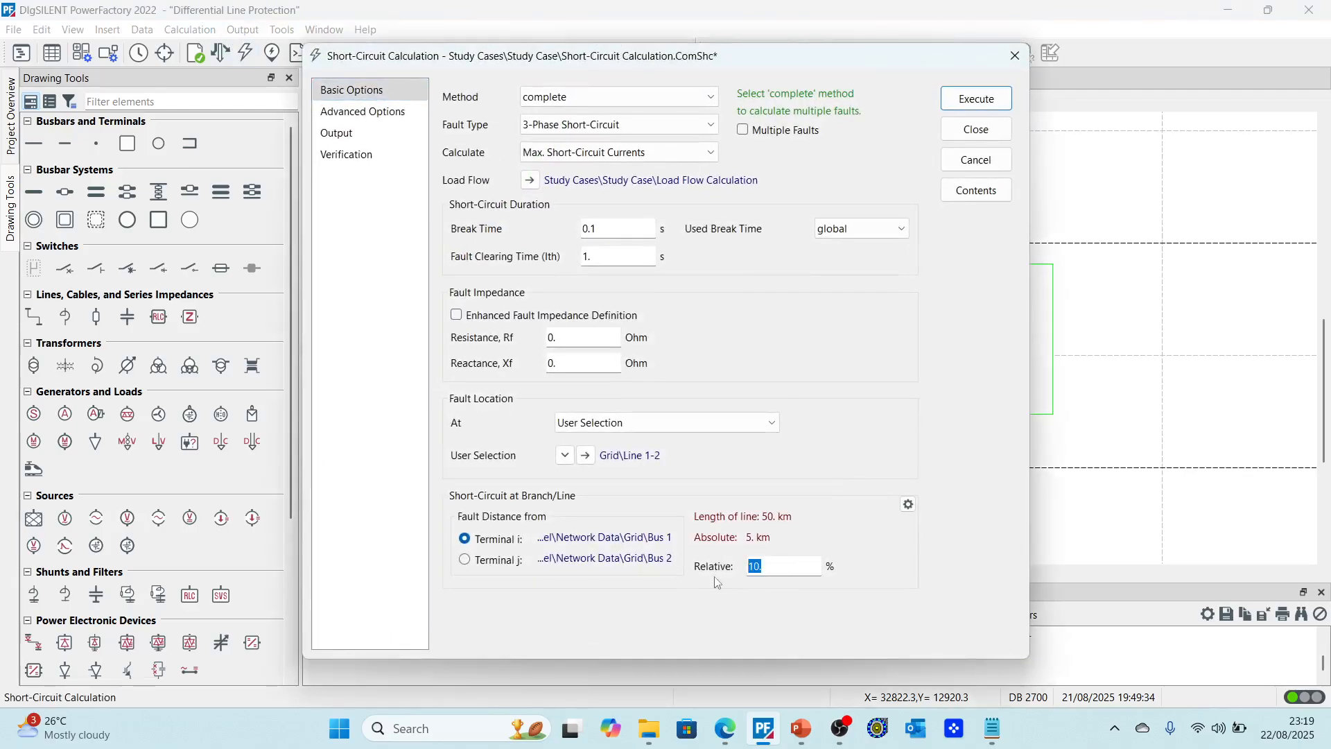
type("99")
key("Return")
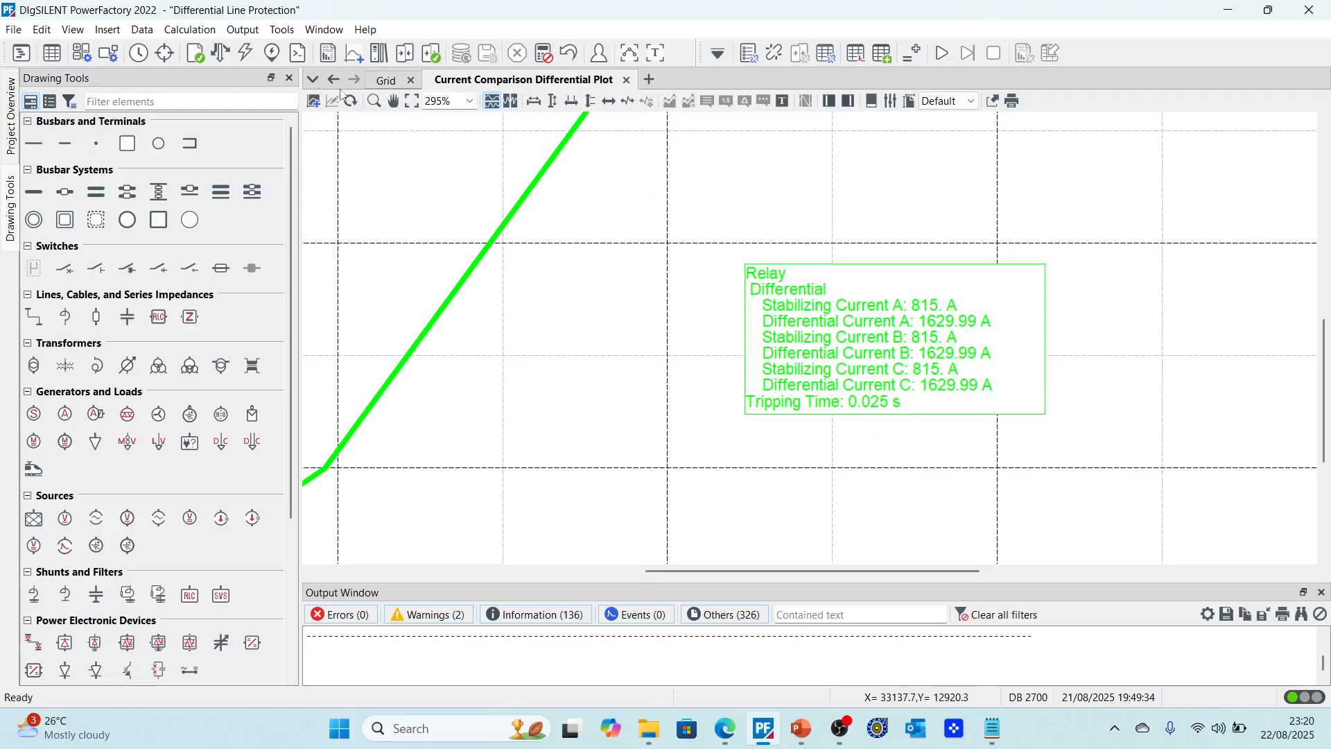
Step: Try to place the Line 1-2 fault at 101% relative distance and dismiss the error
left_click(247, 54)
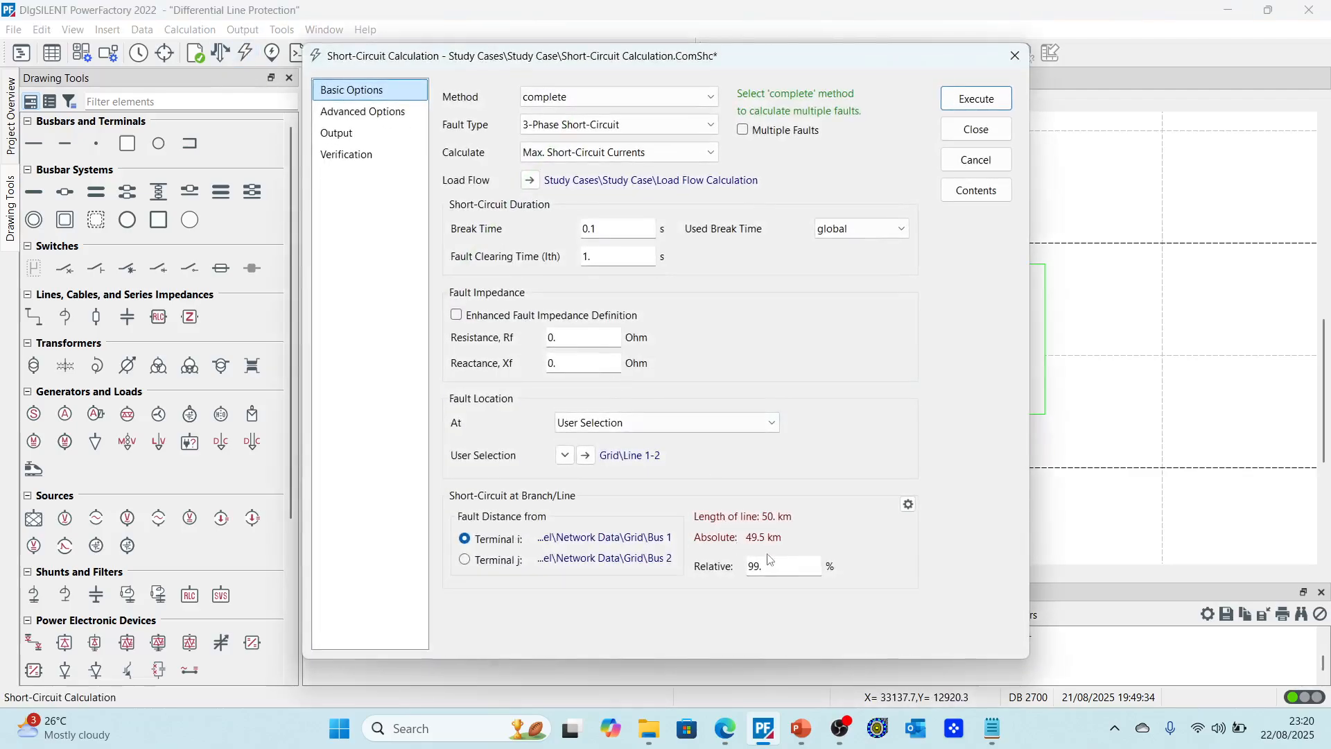
double_click(770, 566)
type("101")
key("Return")
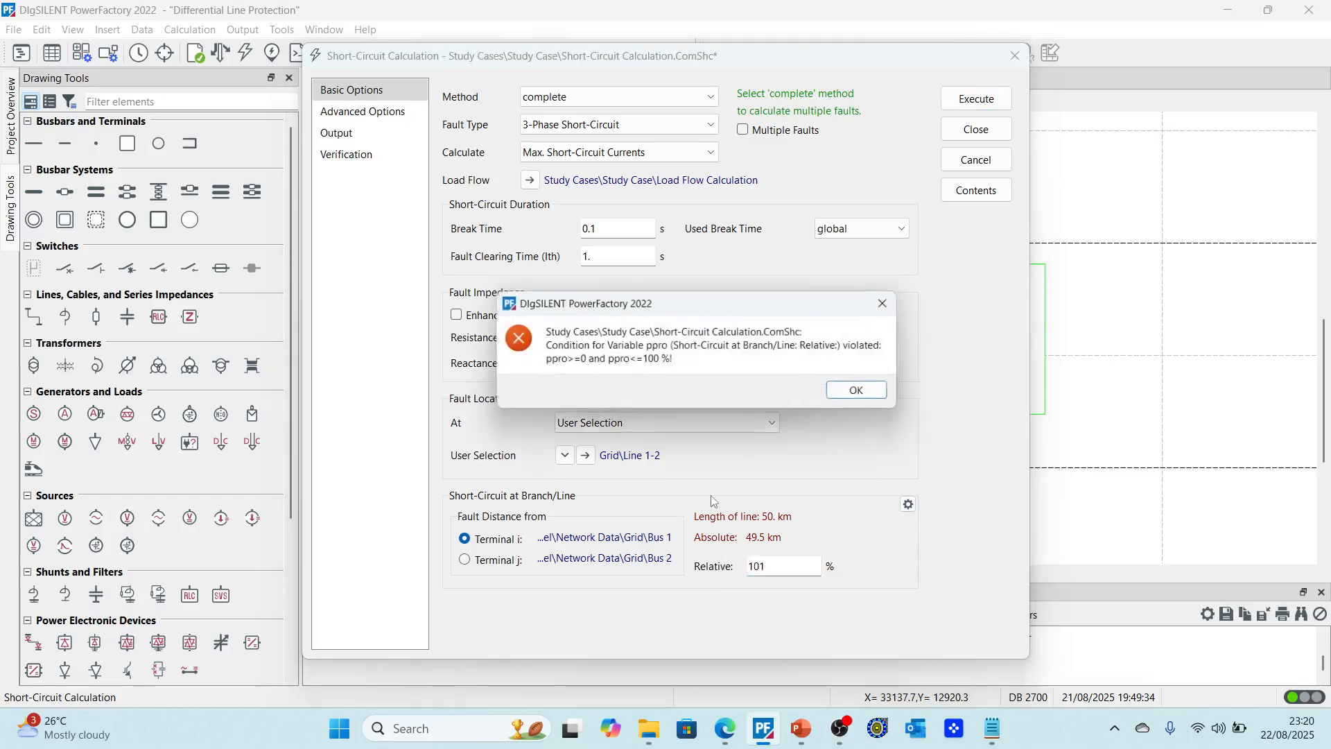
left_click(888, 399)
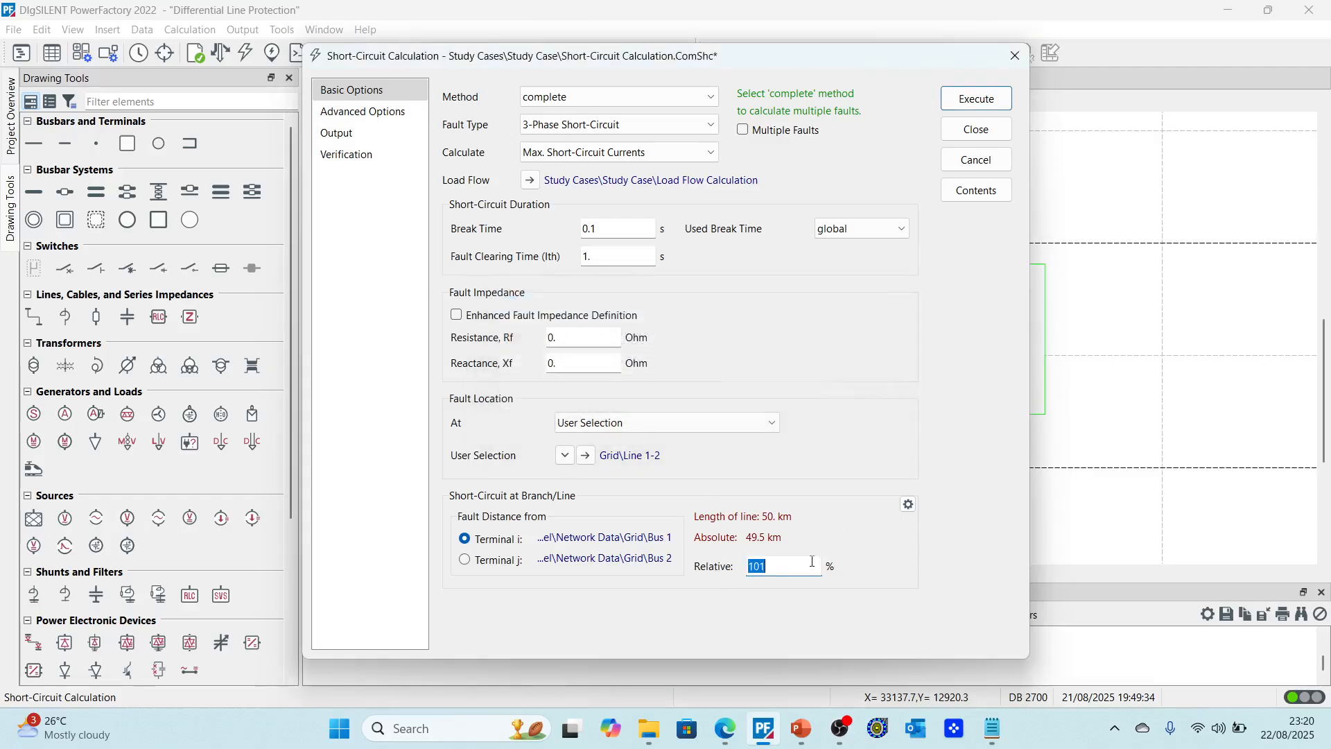
Step: Rerun the Line 1-2 short-circuit with the fault at 100% relative distance
type("100")
key("Return")
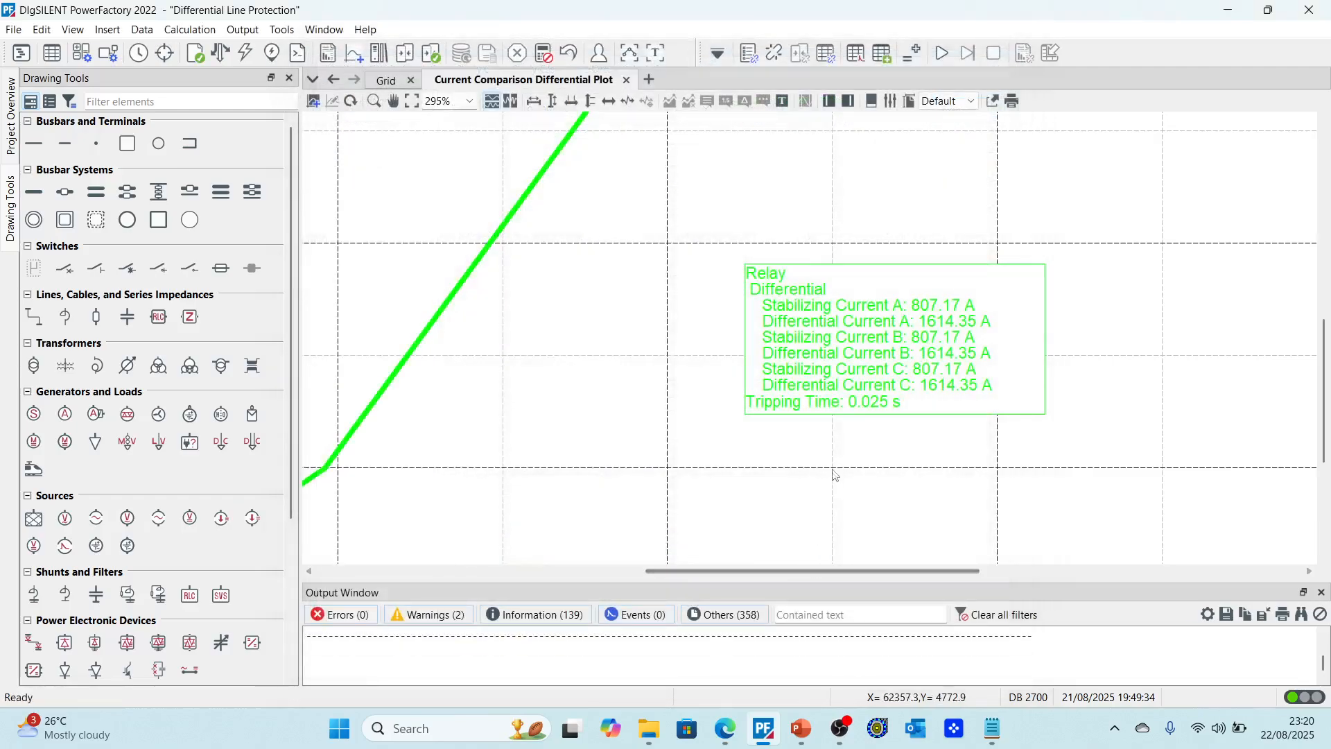
Step: Examine the differential plot and the grid diagram's four internal and external fault cases
scroll(730, 480, "down", 3)
scroll(727, 476, "down", 3)
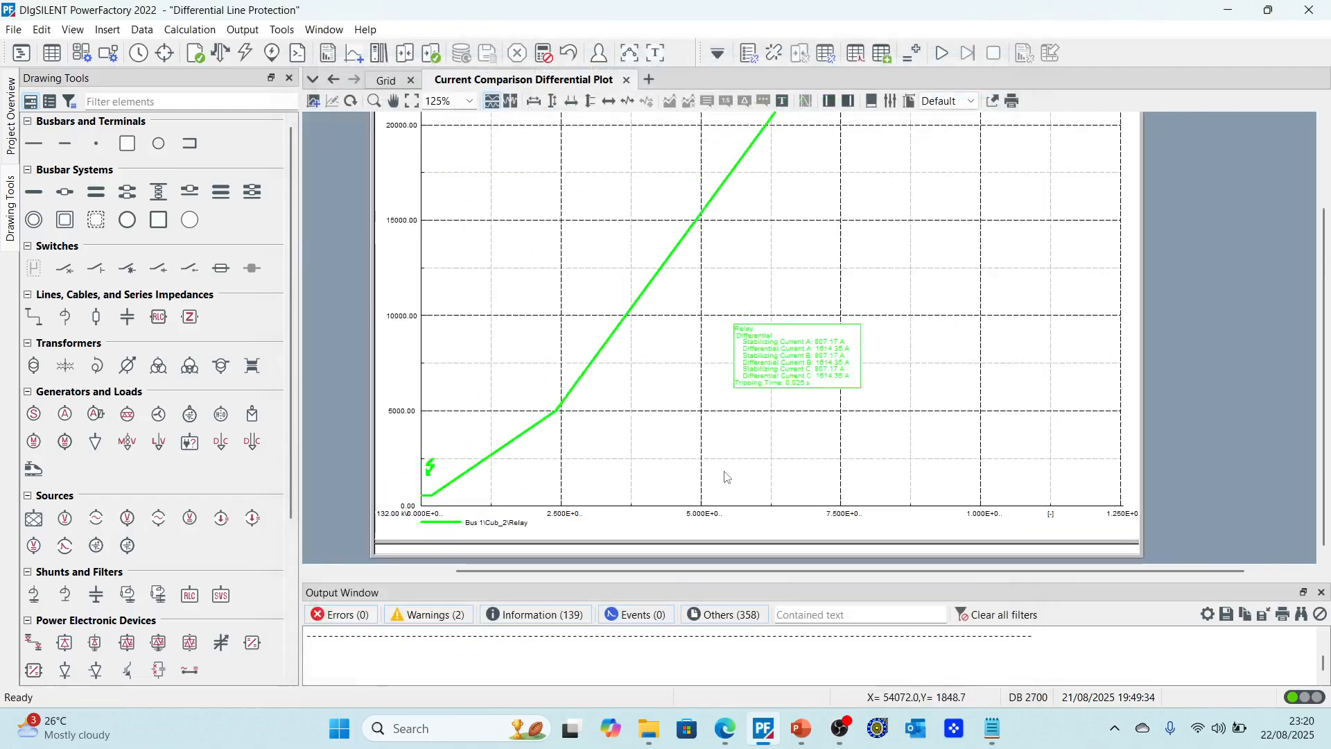
left_click(378, 81)
scroll(721, 302, "up", 3)
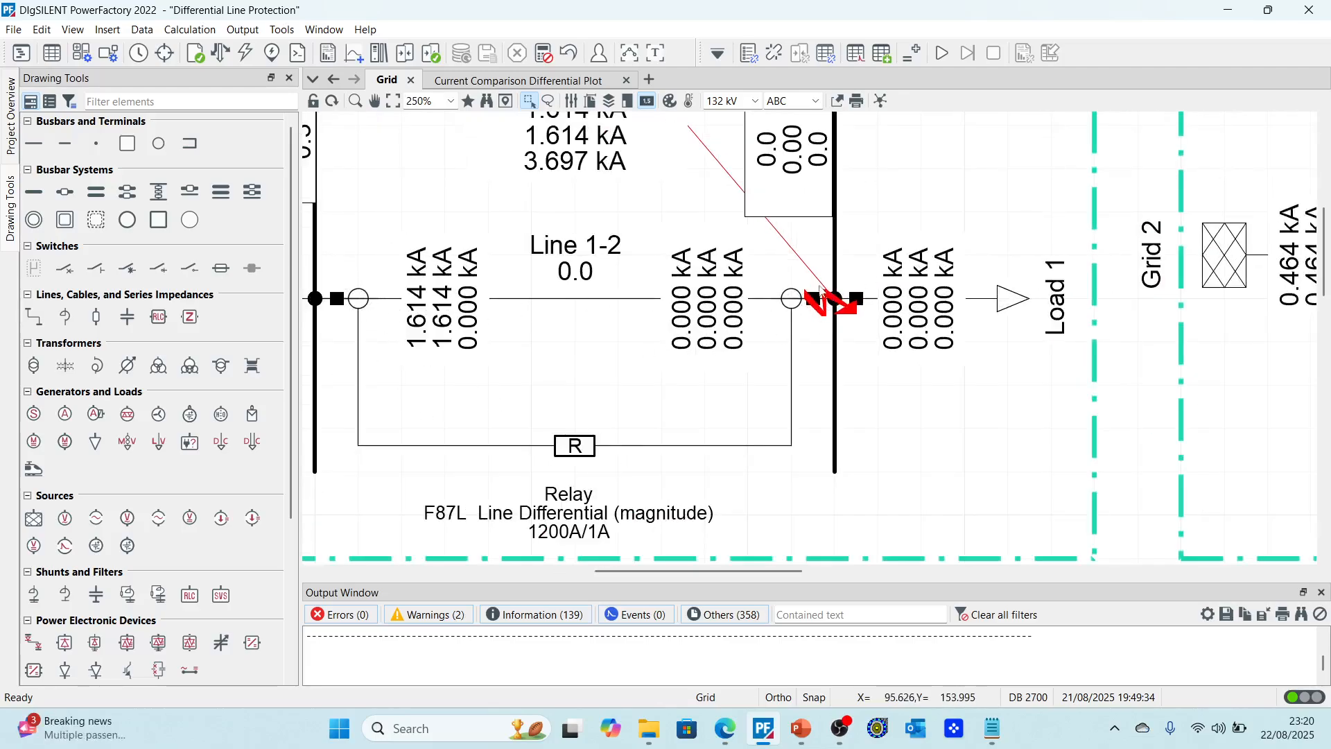
scroll(807, 328, "down", 2)
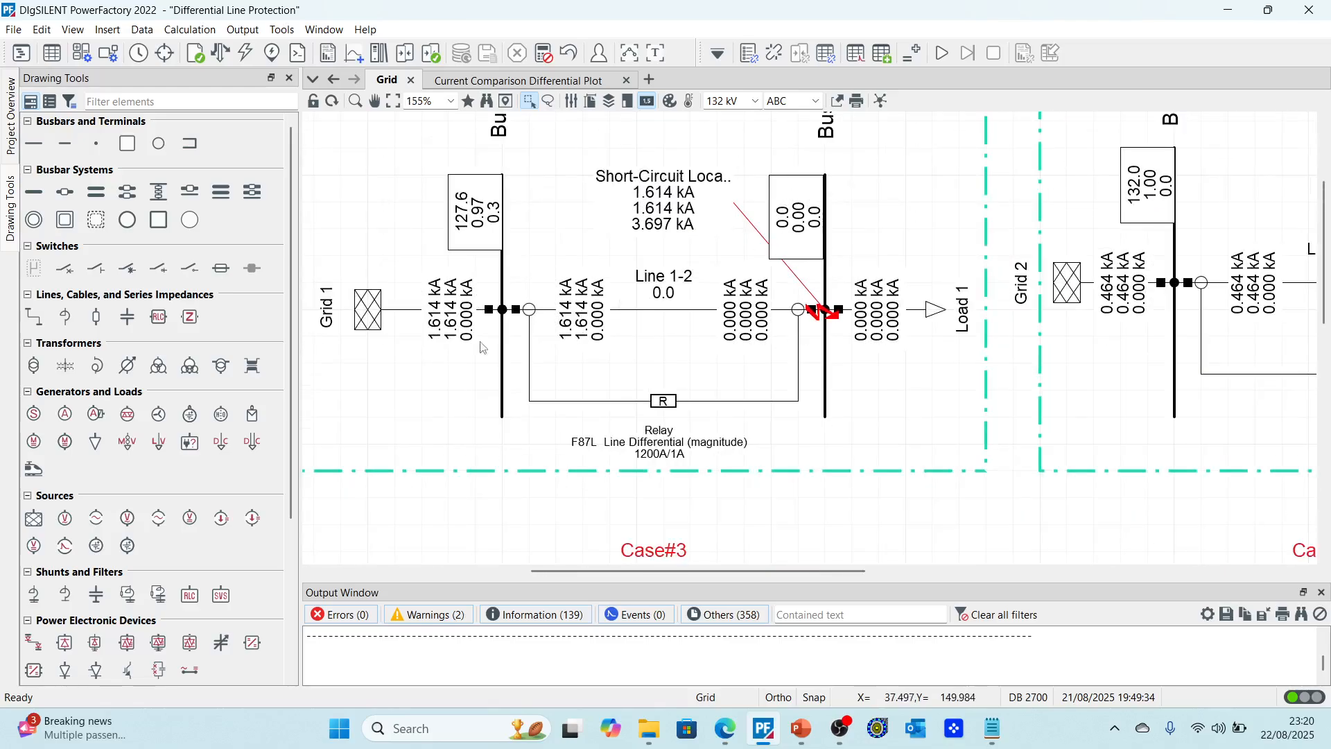
scroll(647, 339, "down", 1)
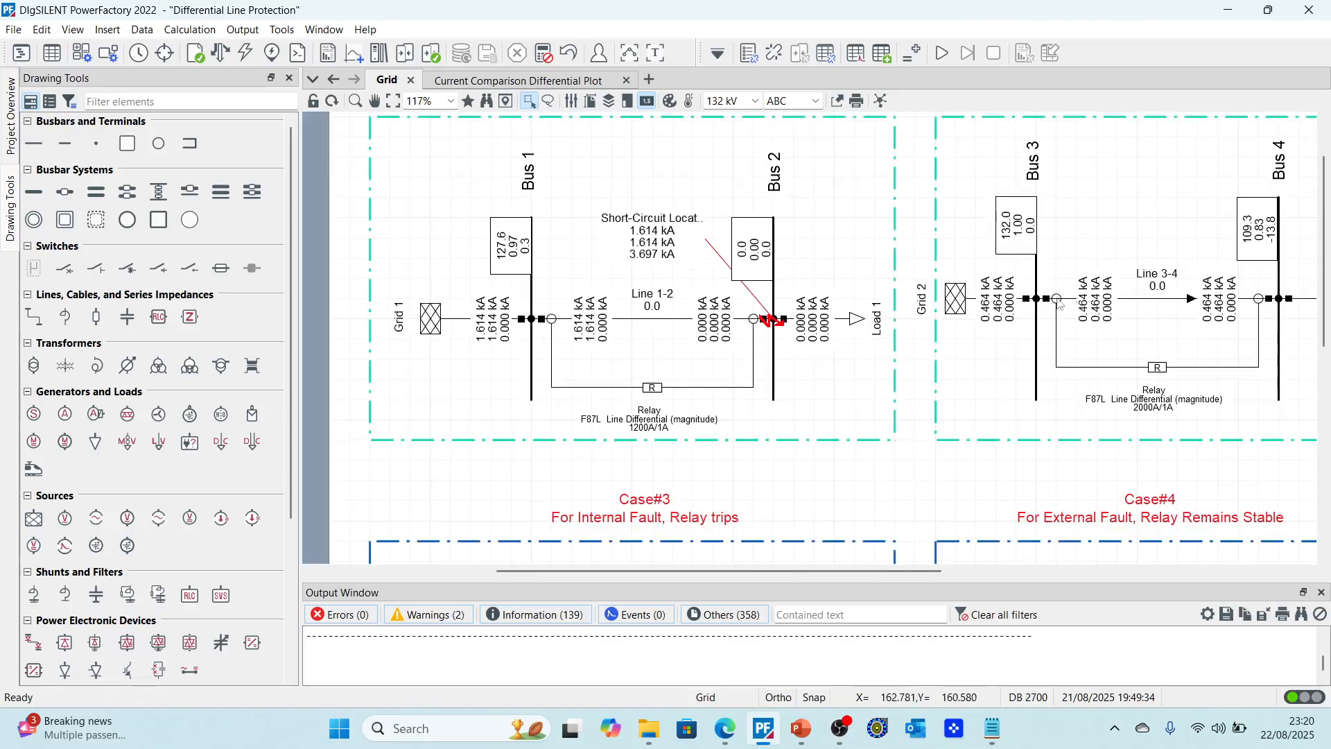
scroll(739, 364, "down", 2)
scroll(1225, 280, "up", 3)
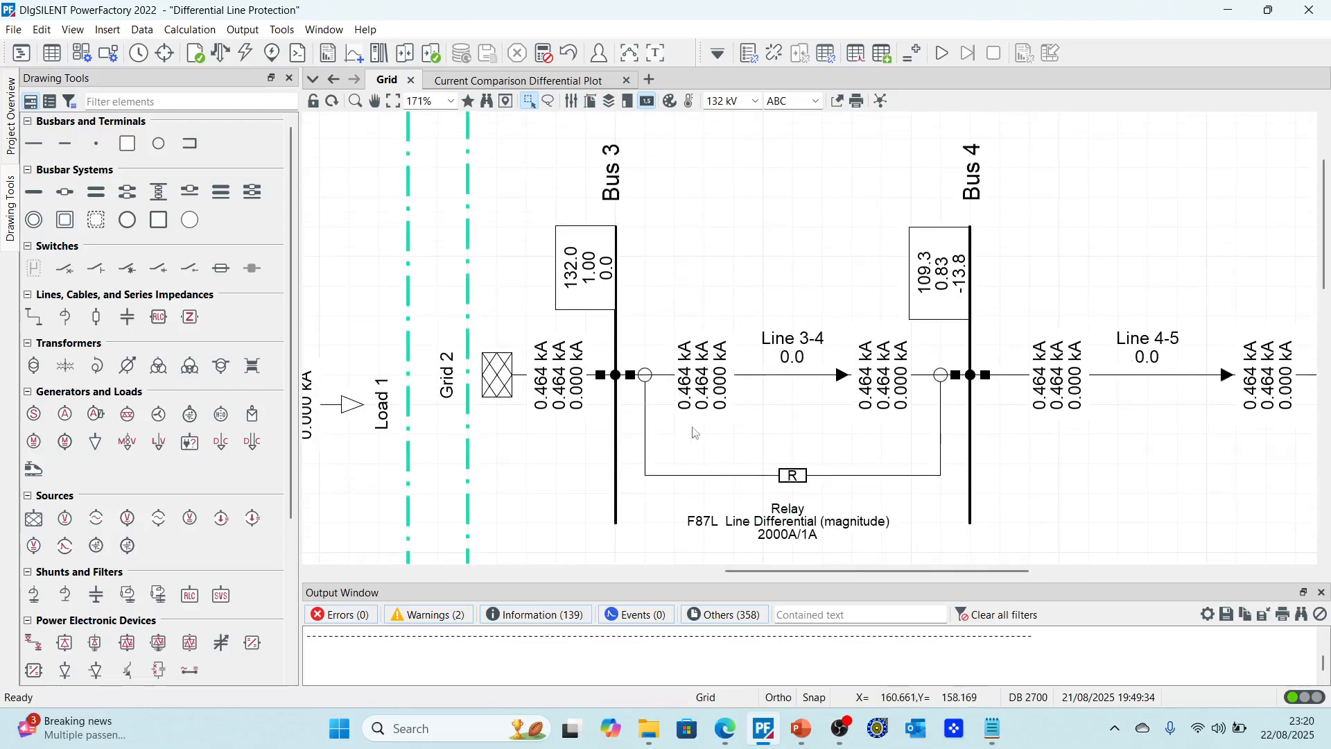
scroll(773, 390, "down", 1)
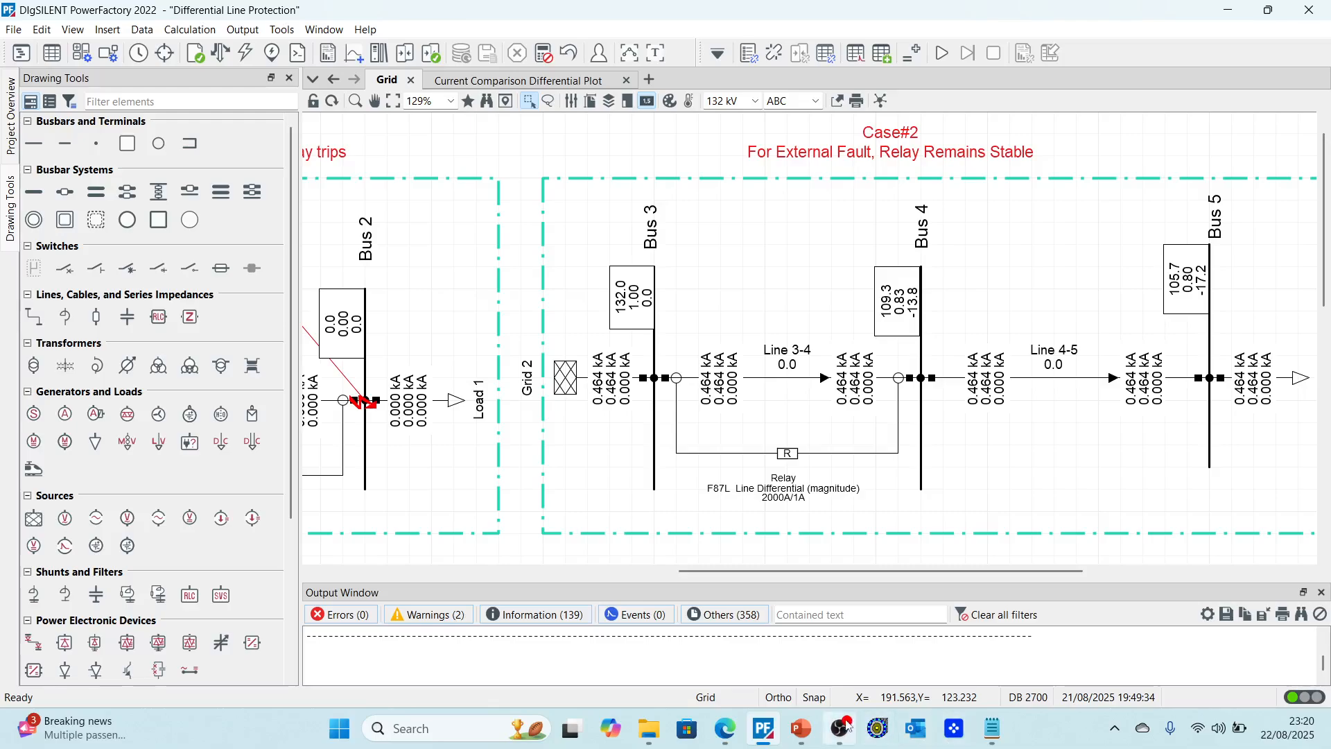
scroll(837, 342, "down", 1)
scroll(835, 340, "down", 3)
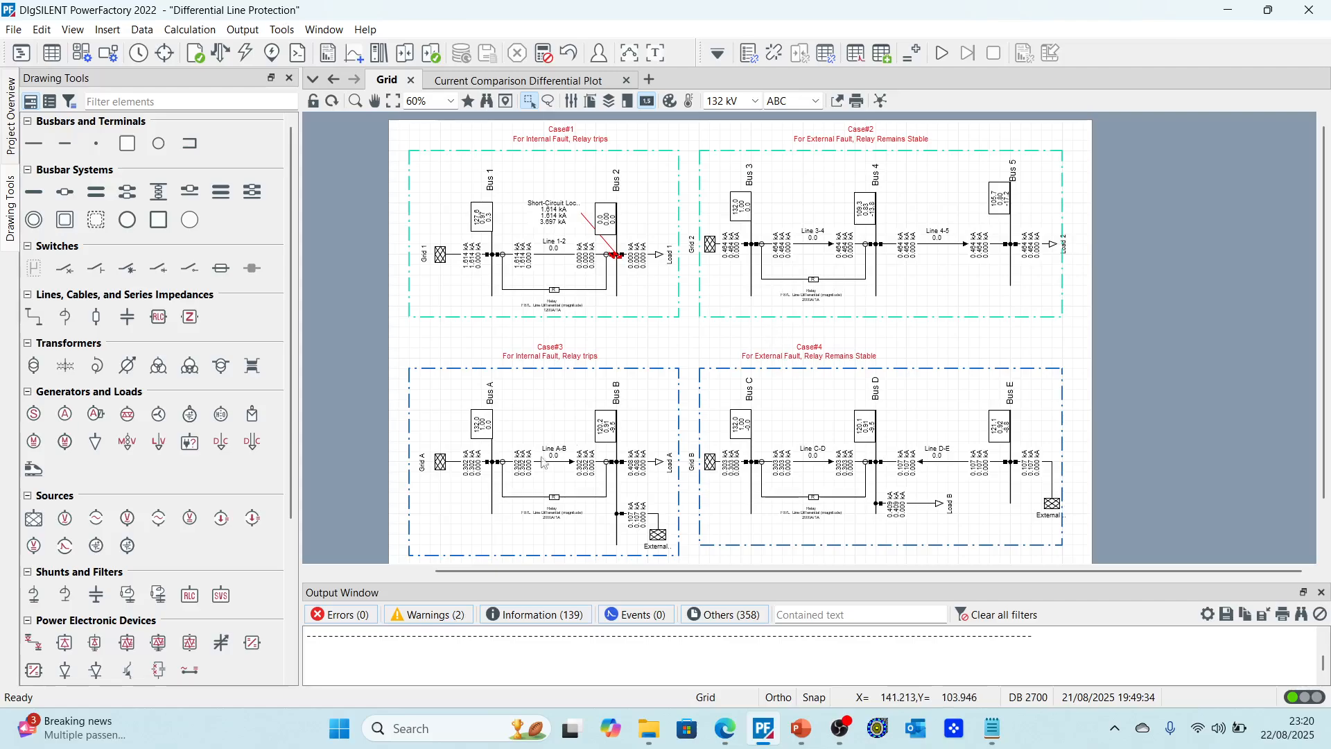
scroll(769, 374, "up", 1)
scroll(739, 432, "down", 2)
scroll(732, 476, "up", 1)
scroll(732, 476, "up", 1)
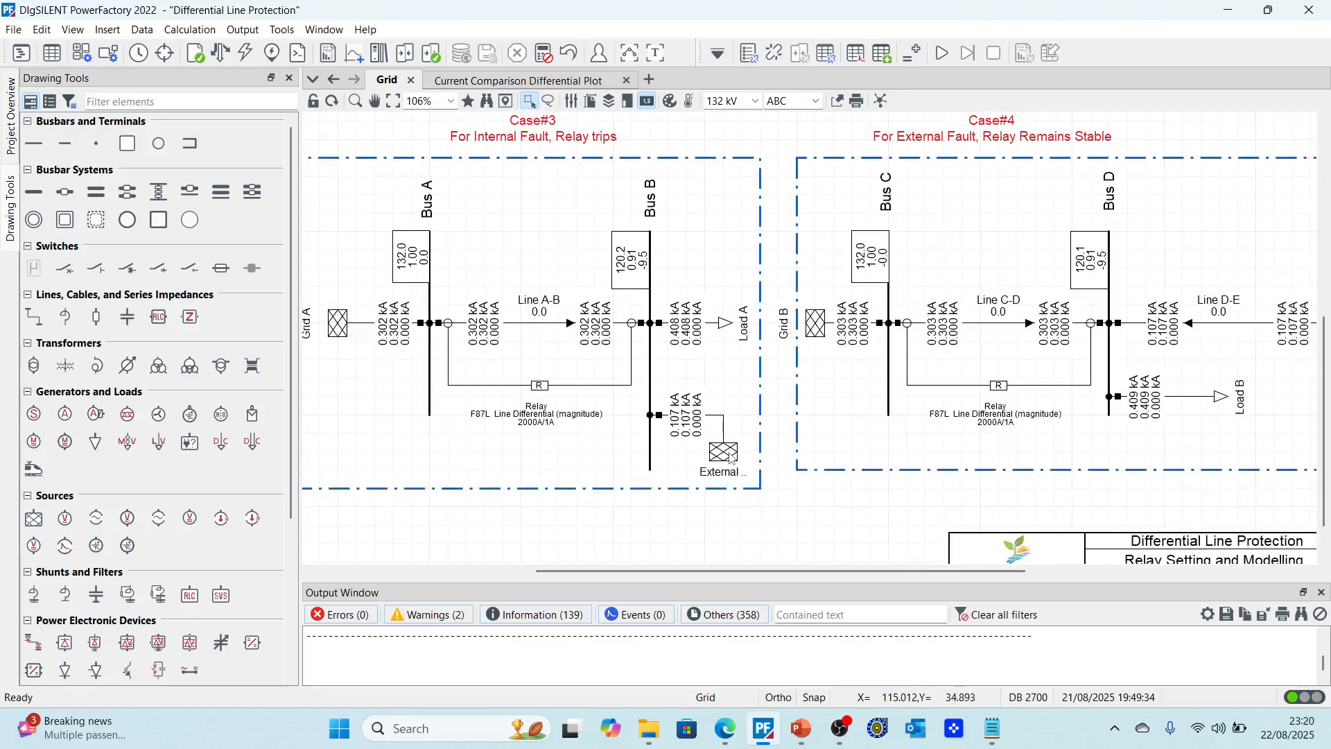
scroll(666, 423, "up", 5)
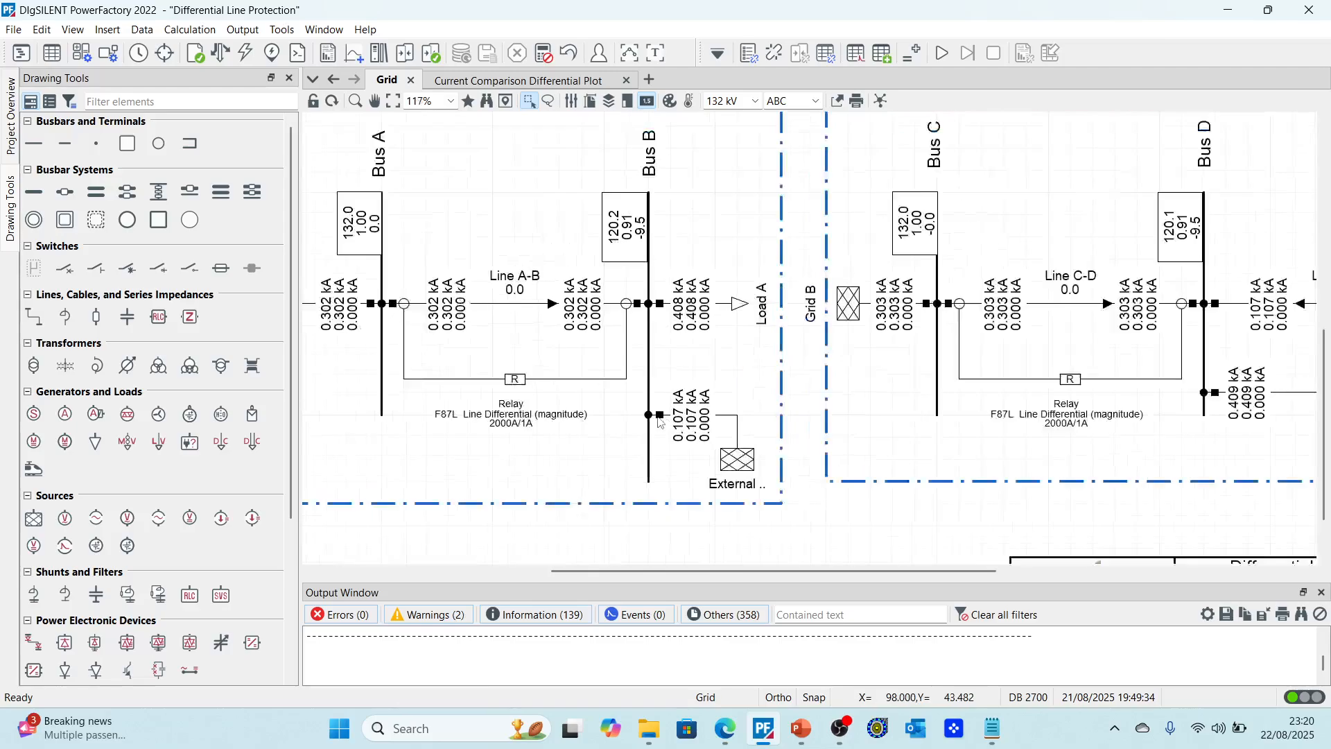
scroll(756, 483, "up", 2)
scroll(646, 438, "down", 5)
scroll(635, 441, "down", 2)
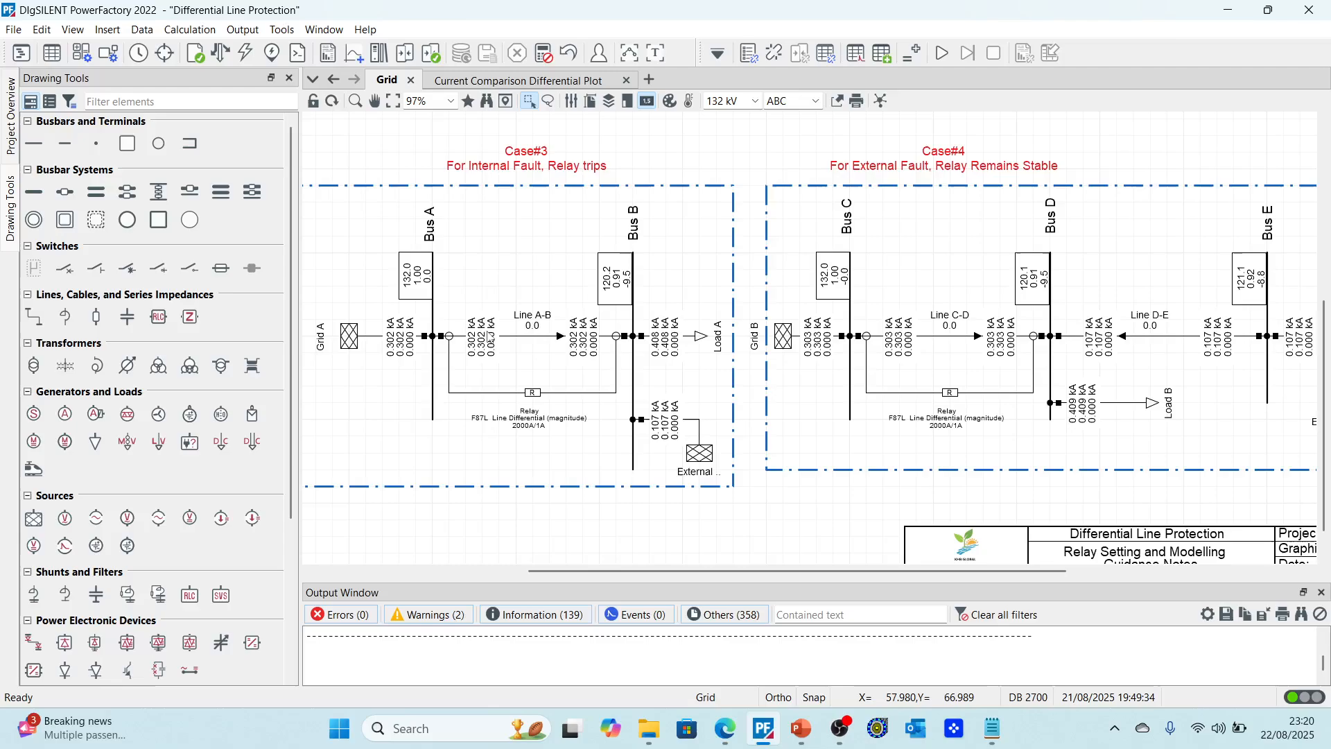
scroll(465, 428, "down", 4)
scroll(475, 412, "up", 4)
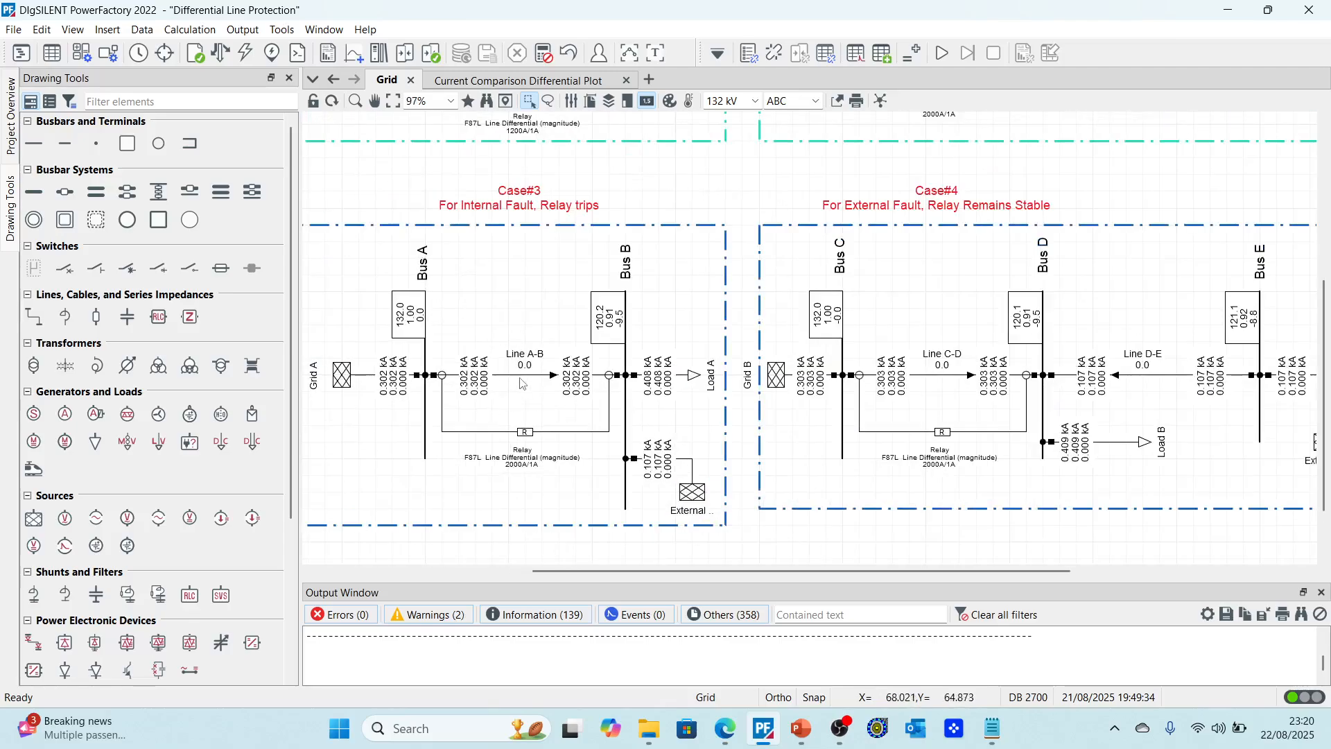
Step: Run a load flow calculation on the grid
left_click(520, 376)
right_click(523, 382)
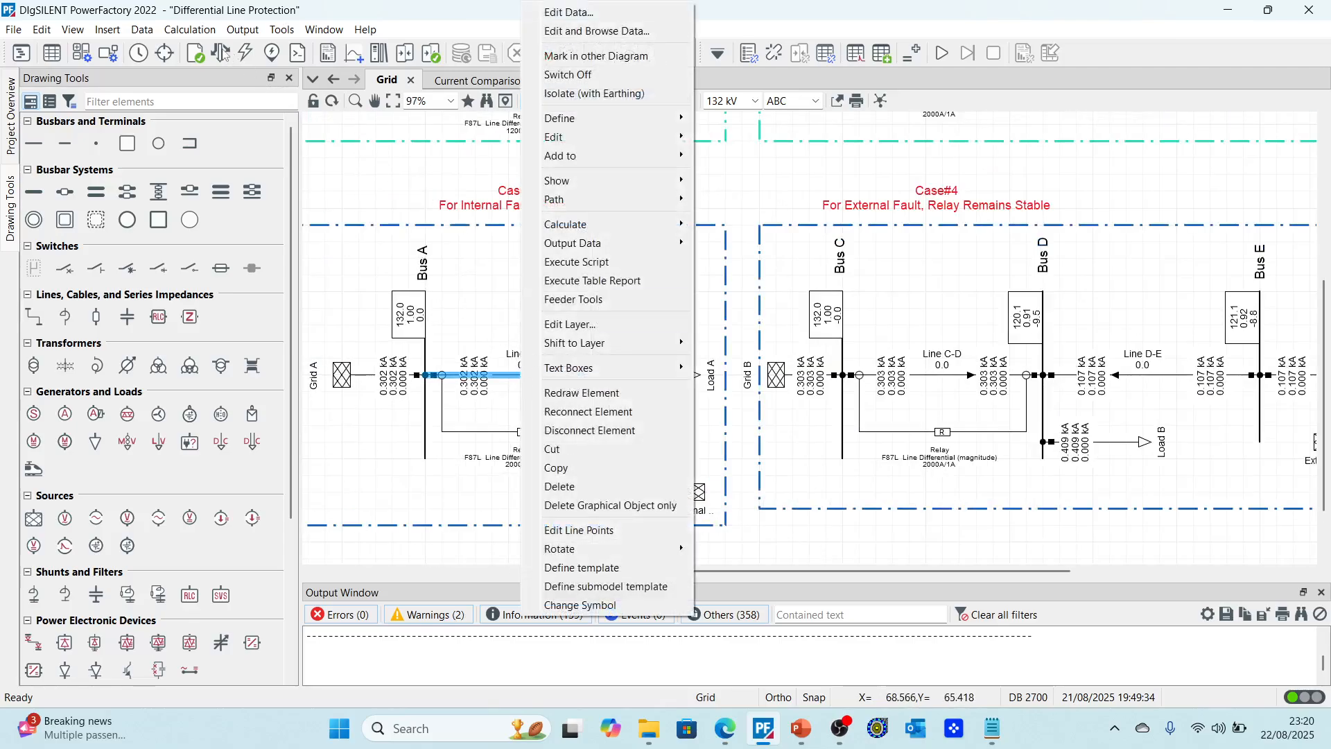
left_click(222, 54)
key("Return")
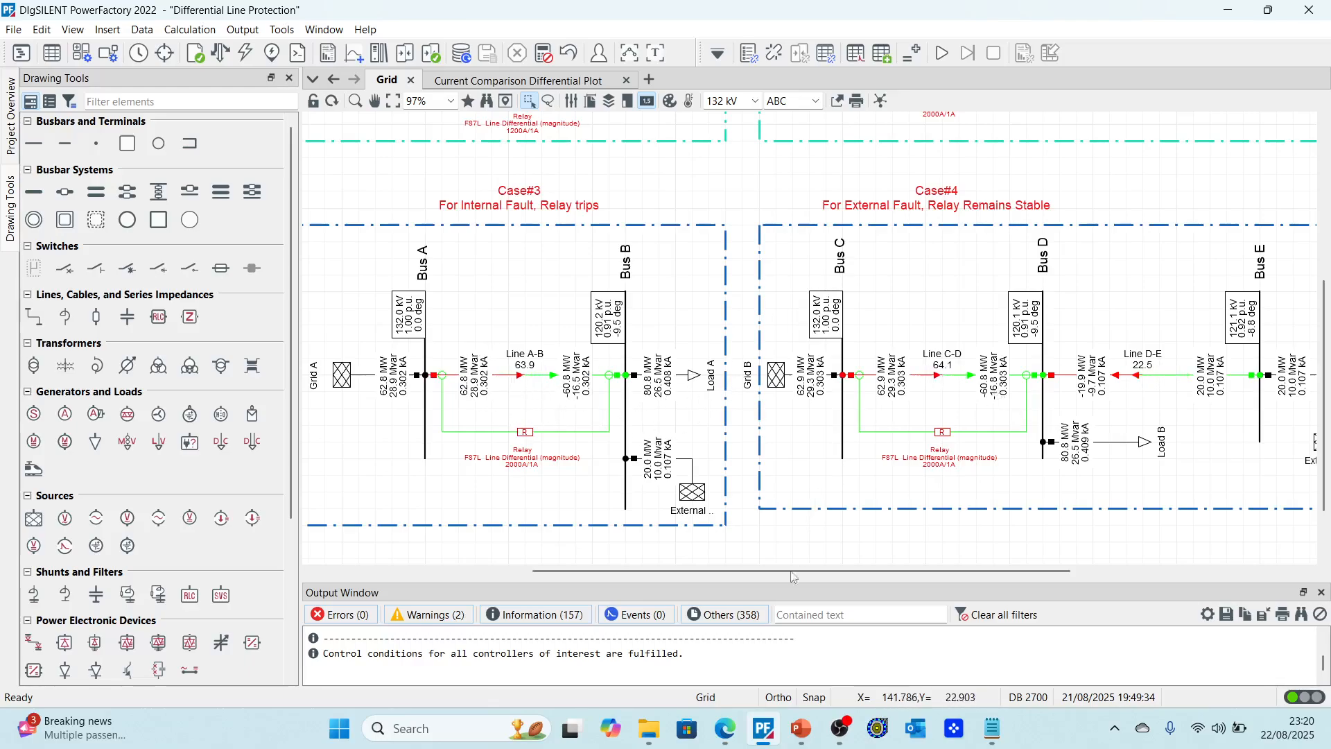
Step: Switch to PowerPoint and present the differential relay trip test slides in slide show
left_click(804, 728)
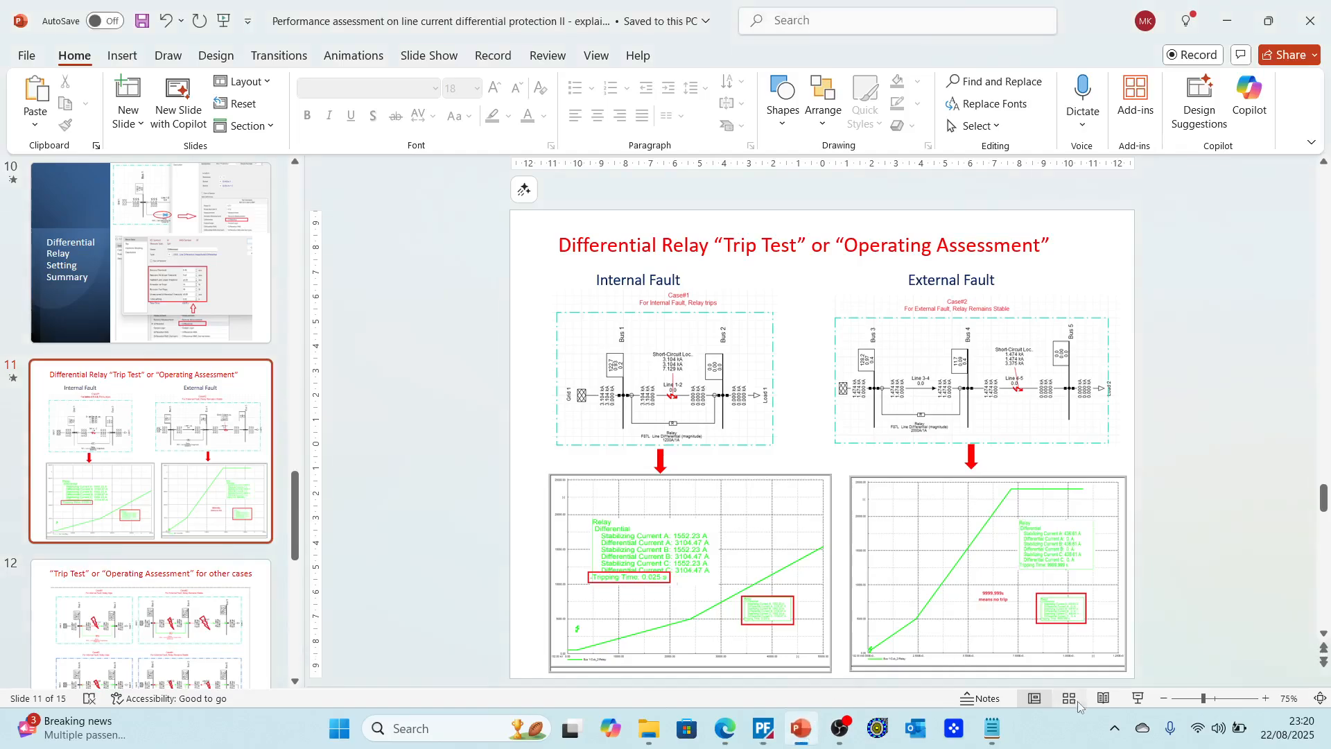
left_click(1138, 699)
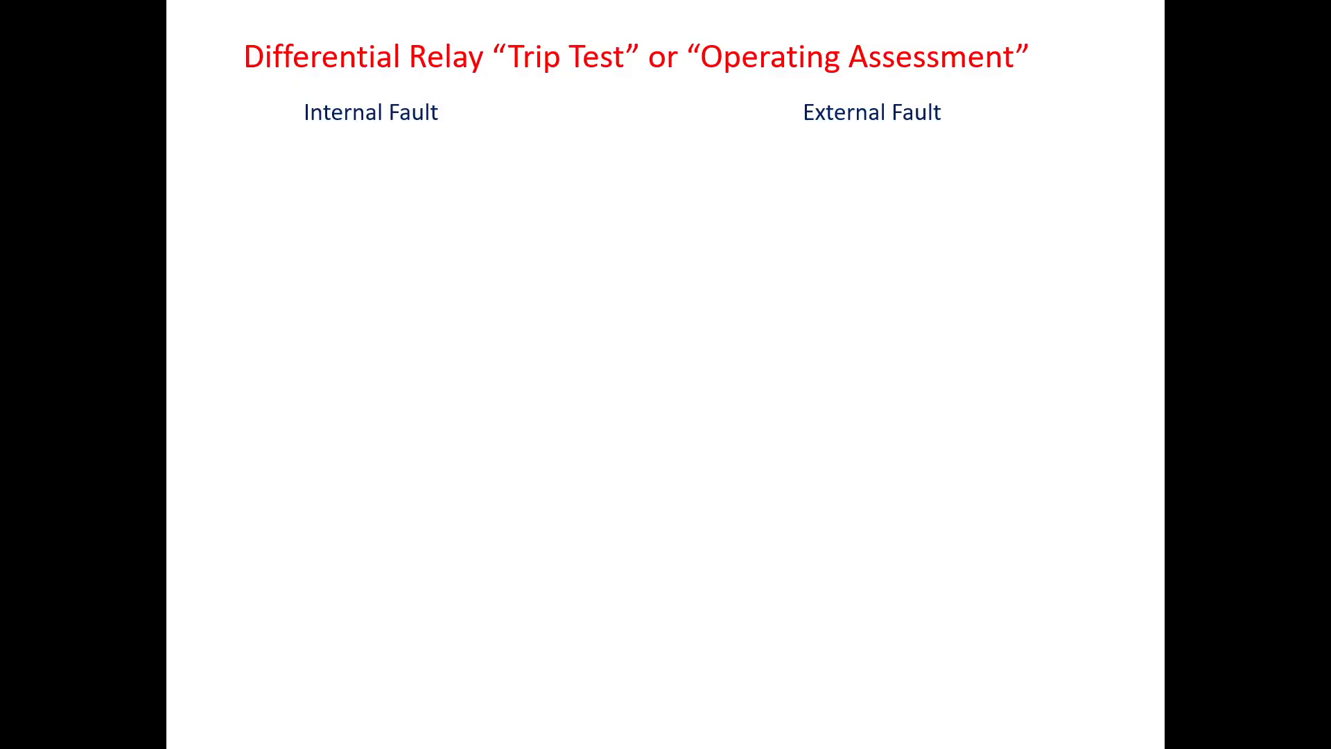
left_click(749, 472)
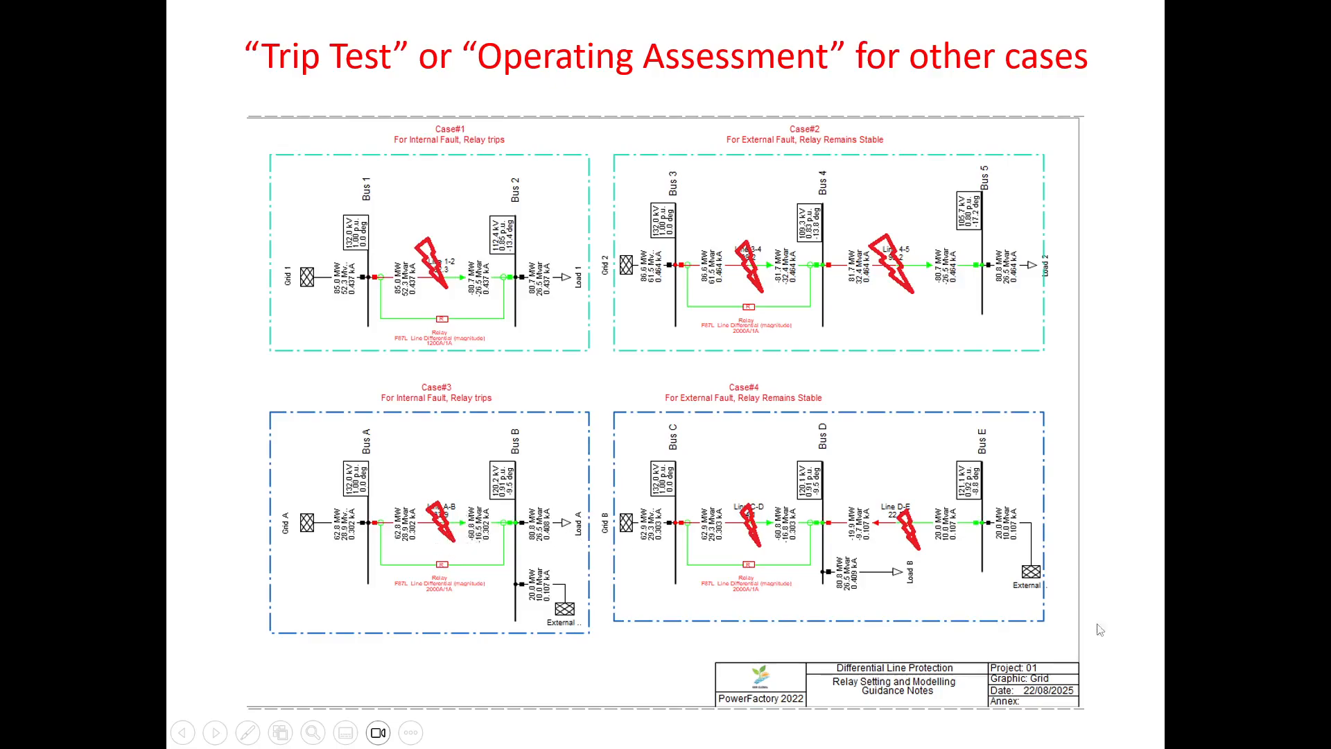
key("Escape")
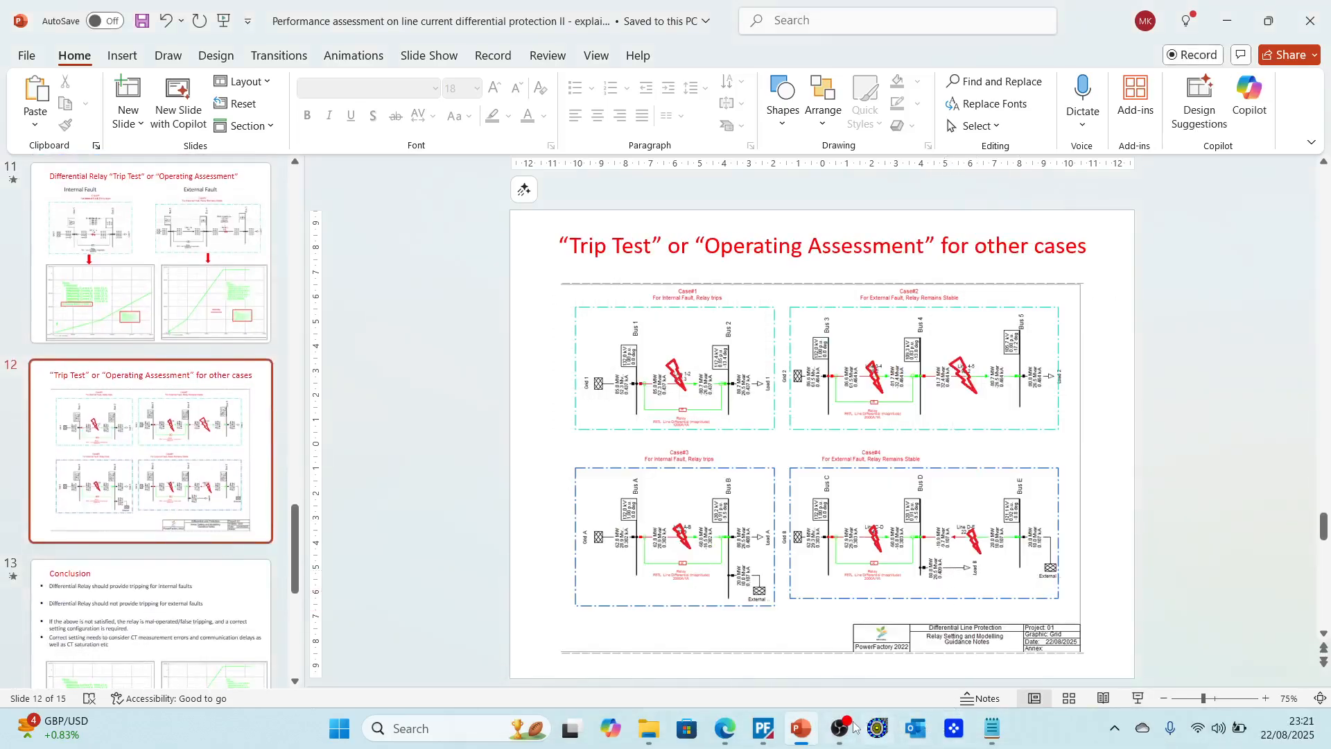
Step: Return to PowerFactory and run a short-circuit on Line D-E at 100% relative distance from Bus D
left_click(811, 730)
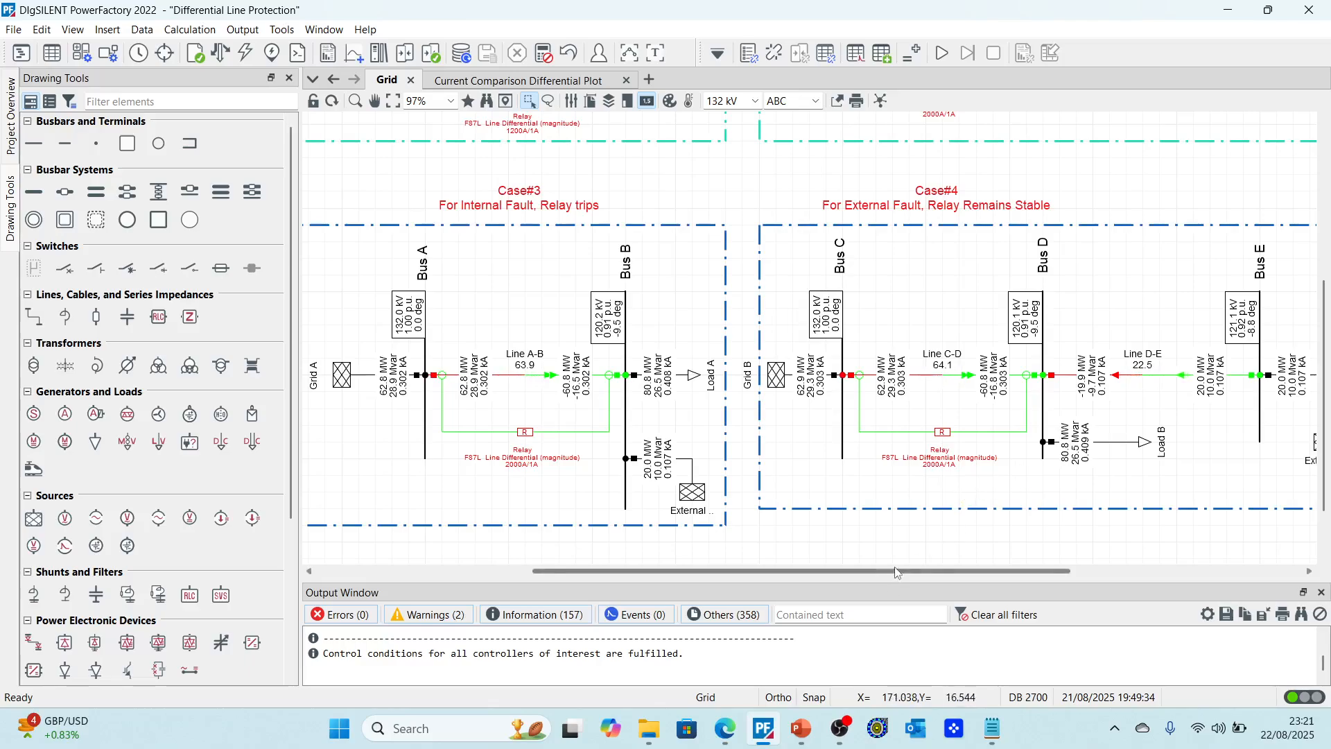
left_click_drag(894, 572, 989, 570)
scroll(992, 554, "down", 1)
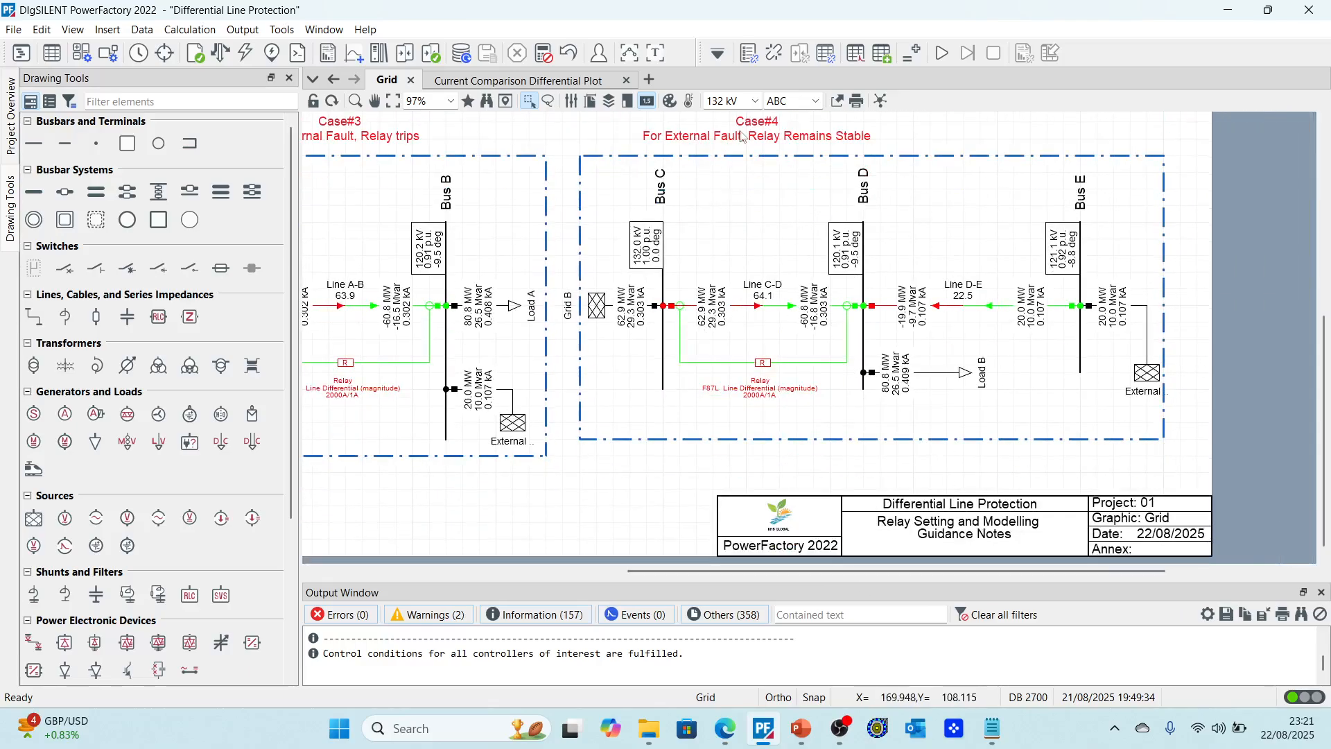
scroll(846, 284, "up", 3)
scroll(860, 291, "up", 1)
scroll(880, 388, "down", 3)
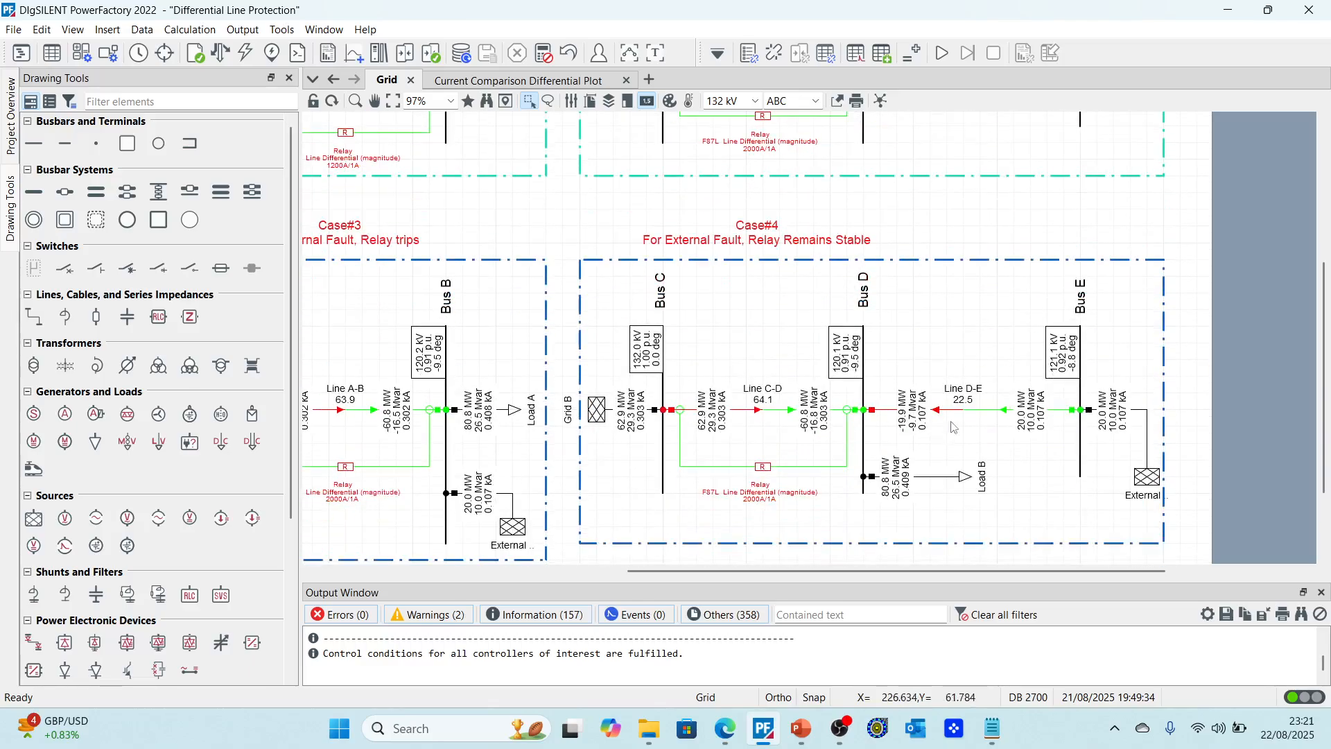
scroll(965, 417, "down", 1)
left_click(965, 375)
right_click(979, 375)
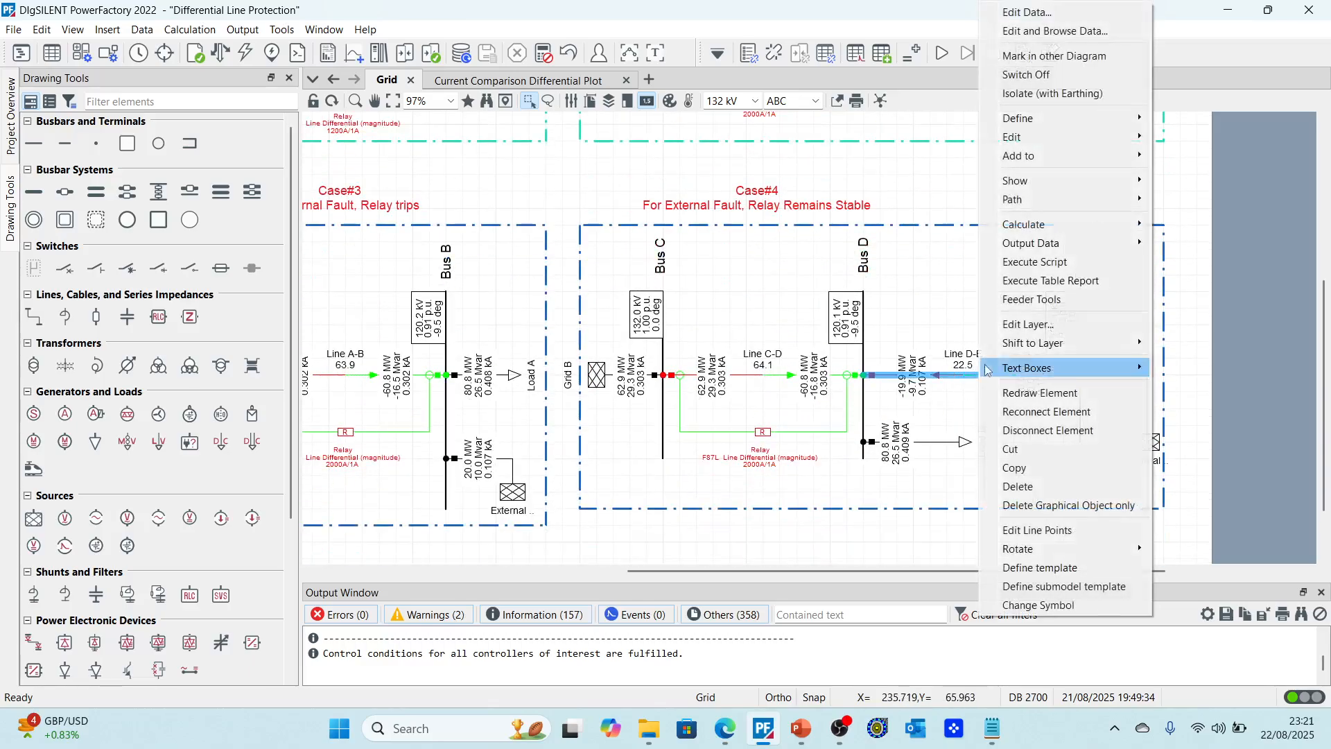
mouse_move(1047, 220)
left_click(922, 224)
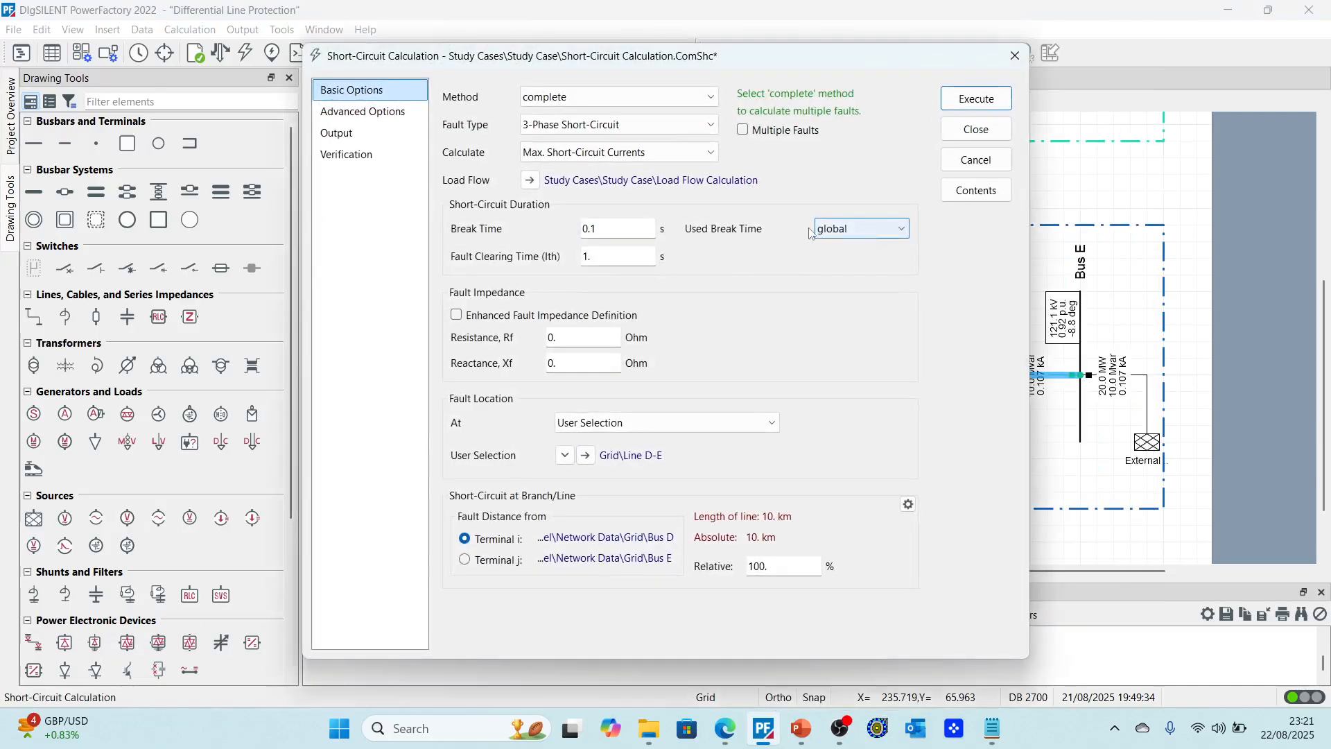
left_click(982, 102)
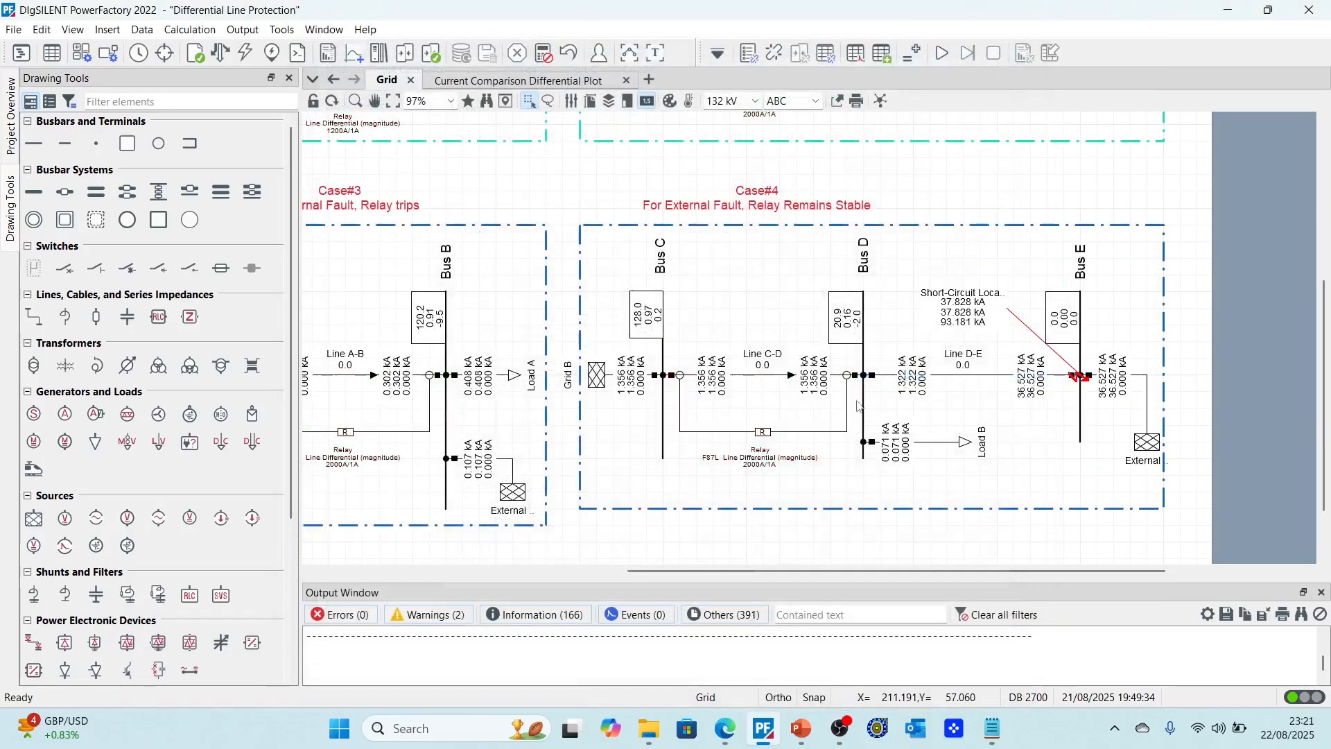
Step: Check the relay's stabilizing and differential currents on the current comparison differential plot
left_click(525, 81)
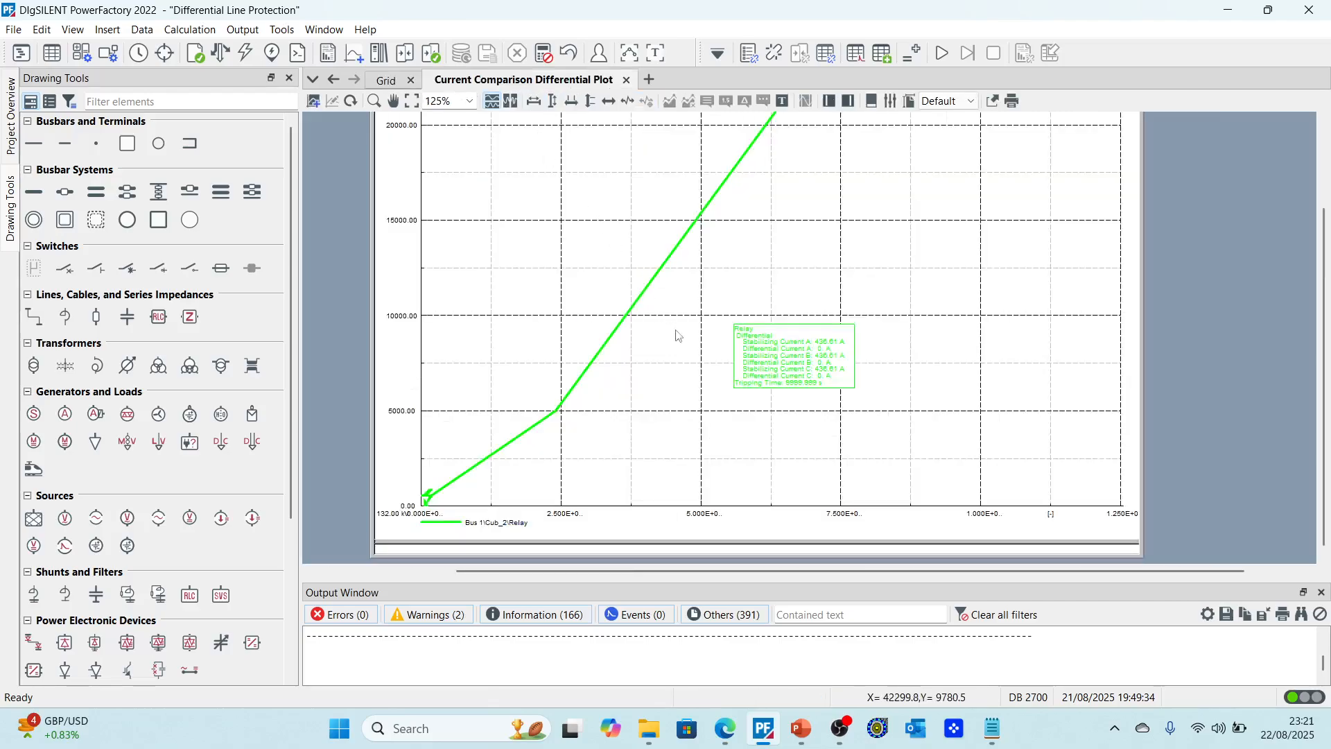
scroll(808, 389, "up", 5)
scroll(812, 389, "down", 2)
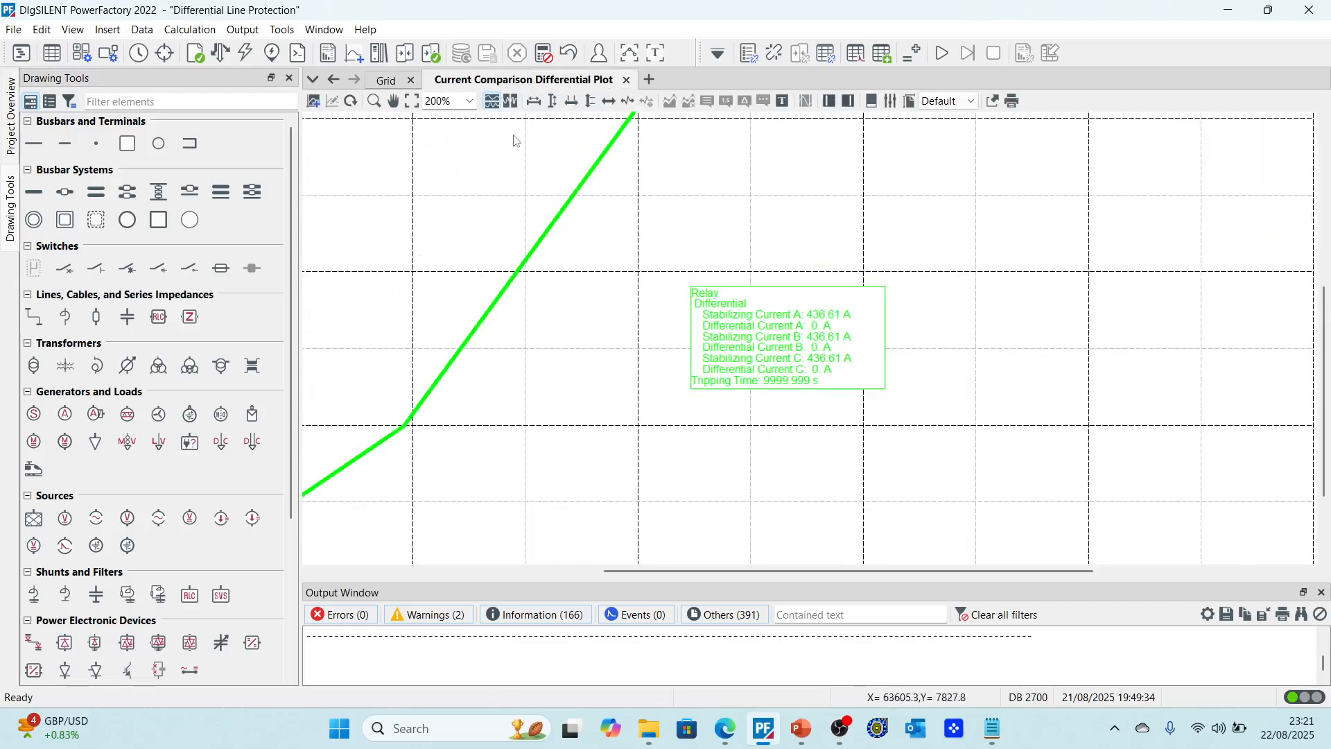
Step: Run a short-circuit on Line C-D with the fault at 50% relative distance
left_click(386, 79)
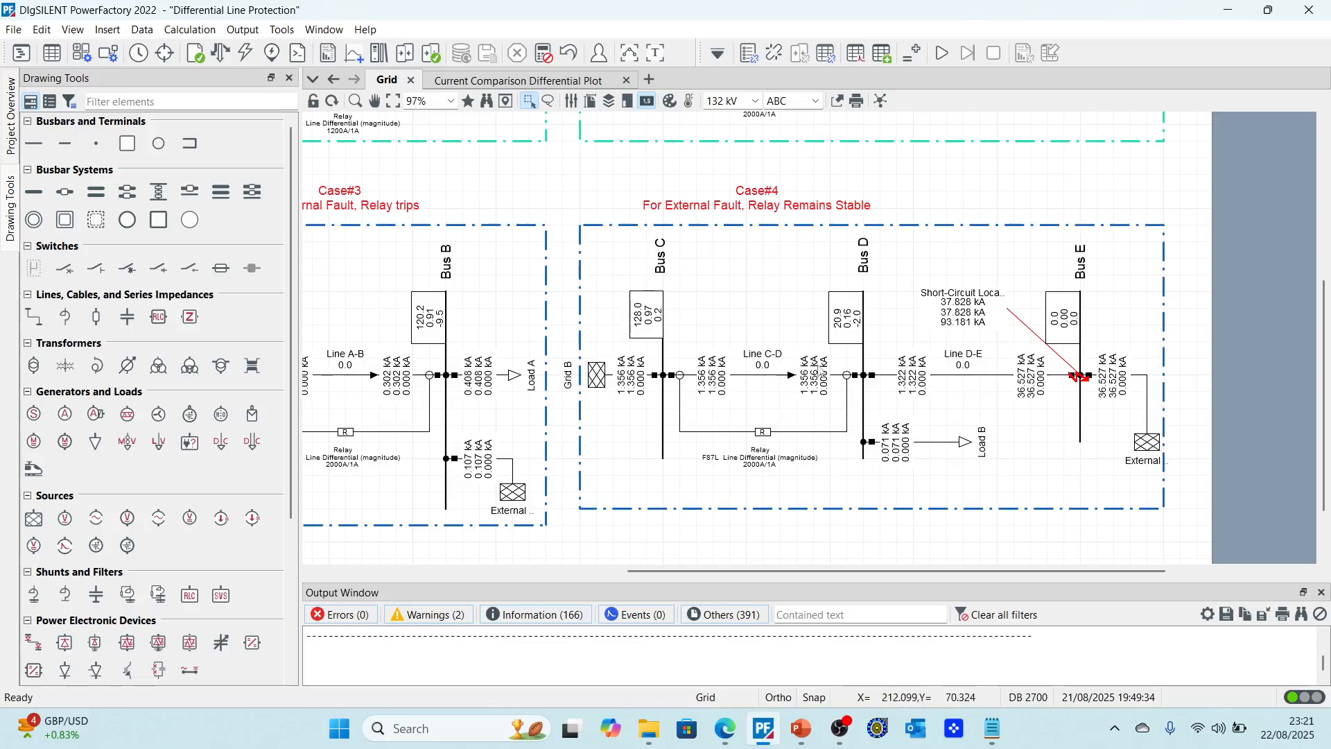
right_click(776, 375)
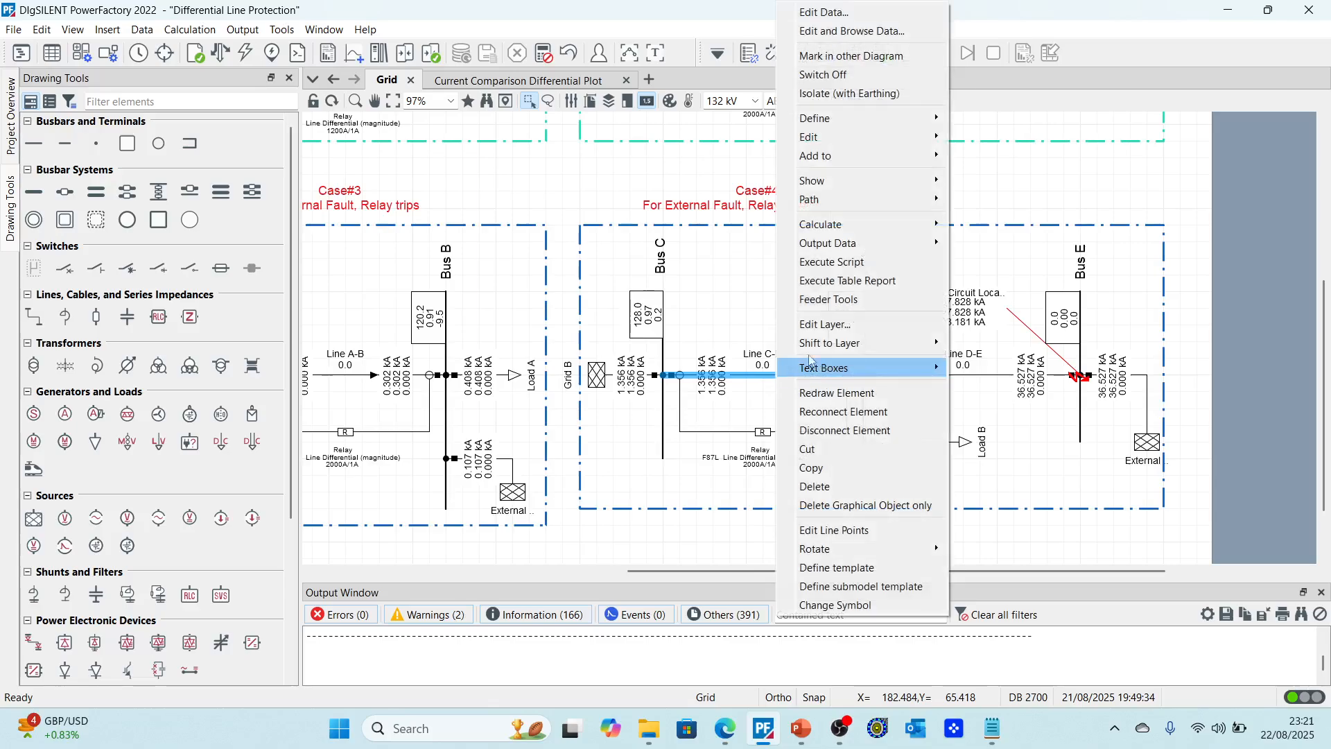
mouse_move(841, 223)
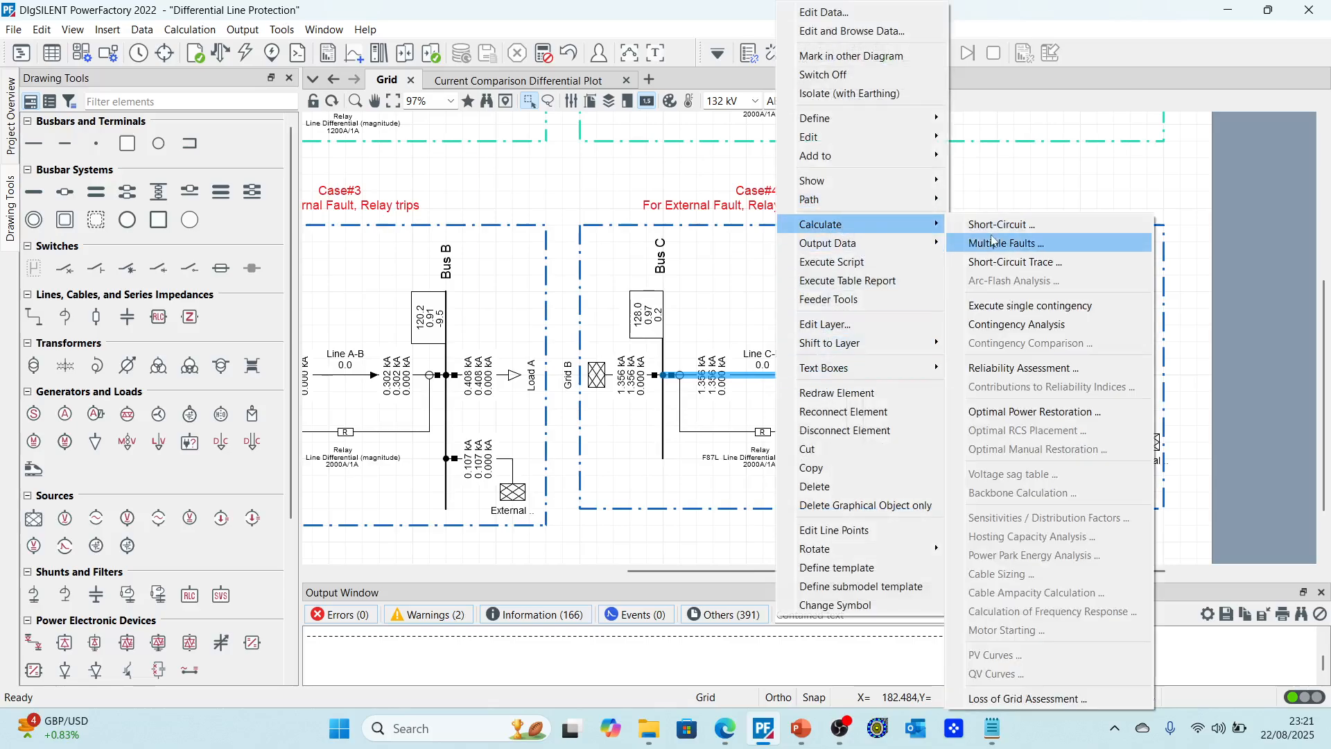
left_click(988, 220)
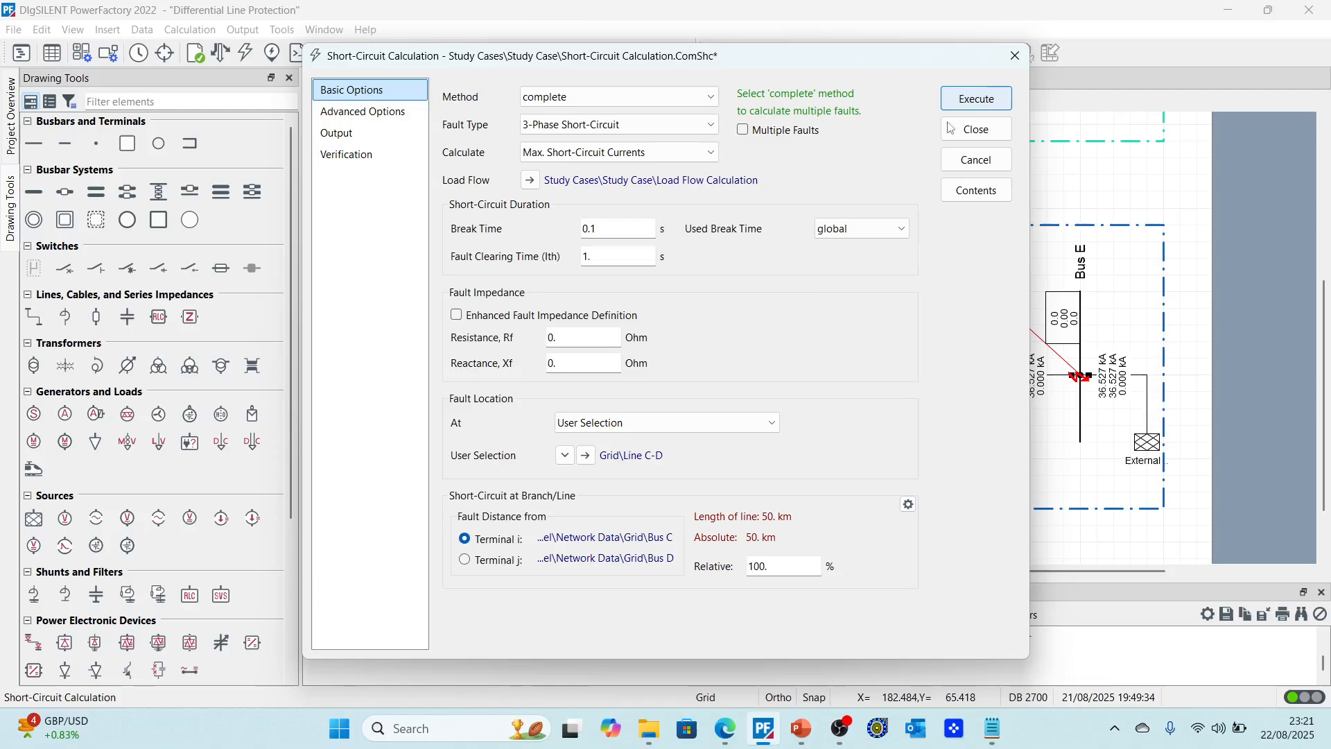
left_click_drag(780, 566, 732, 562)
type("50")
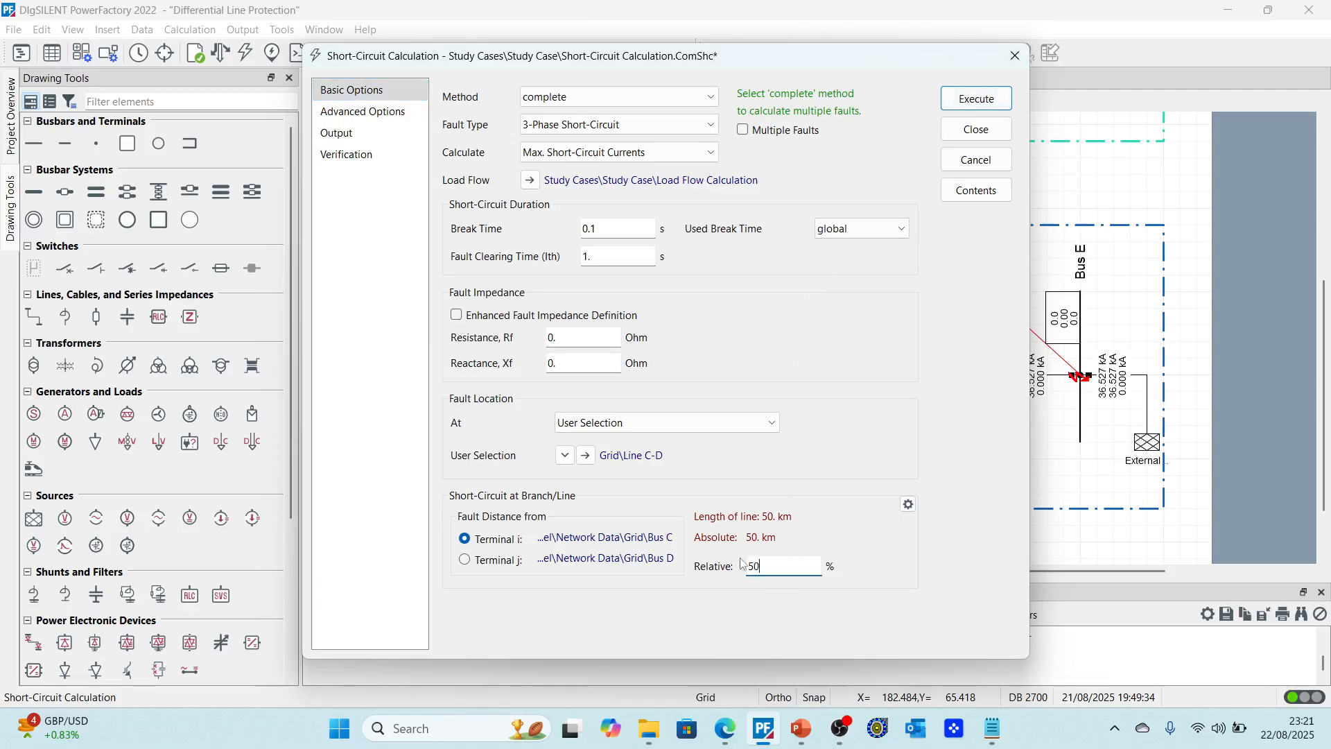
key("Return")
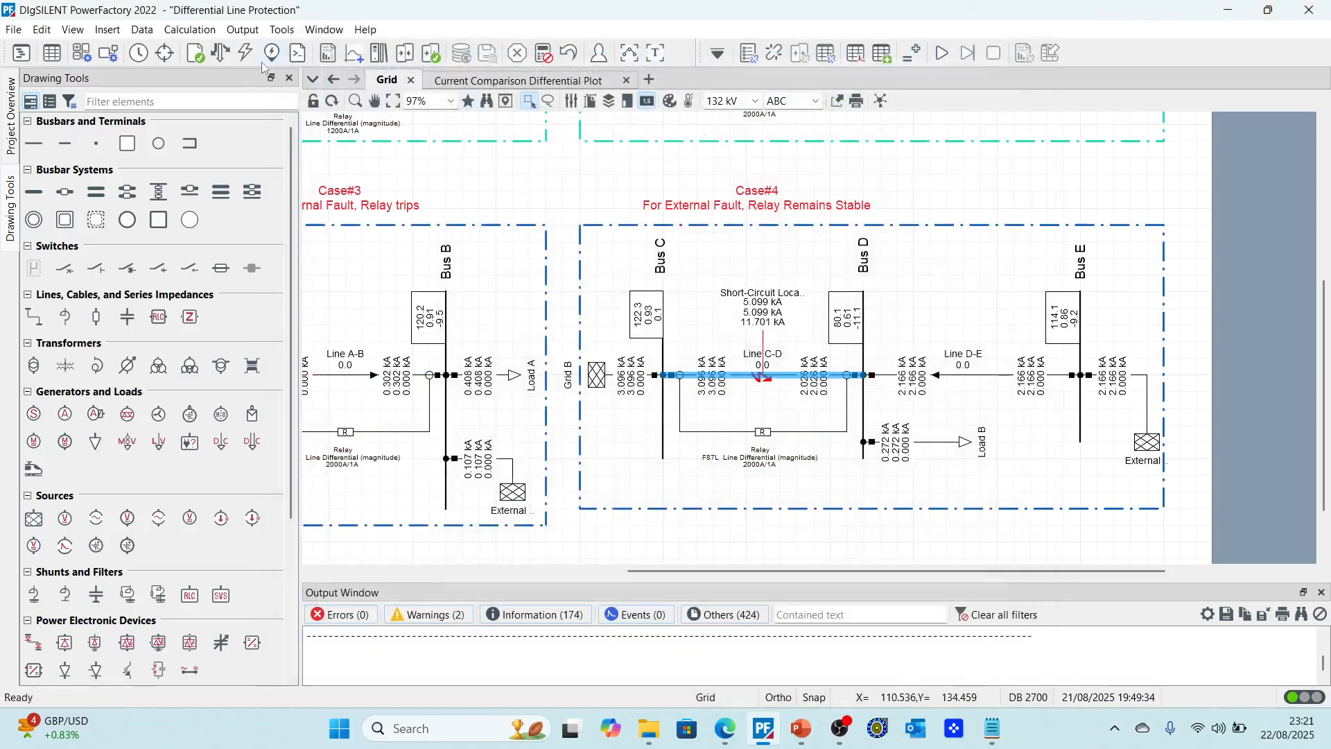
Step: Rerun the Line C-D short-circuit calculation and check the relay values on the differential plot
left_click(220, 52)
left_click(999, 60)
left_click(247, 55)
key("Return")
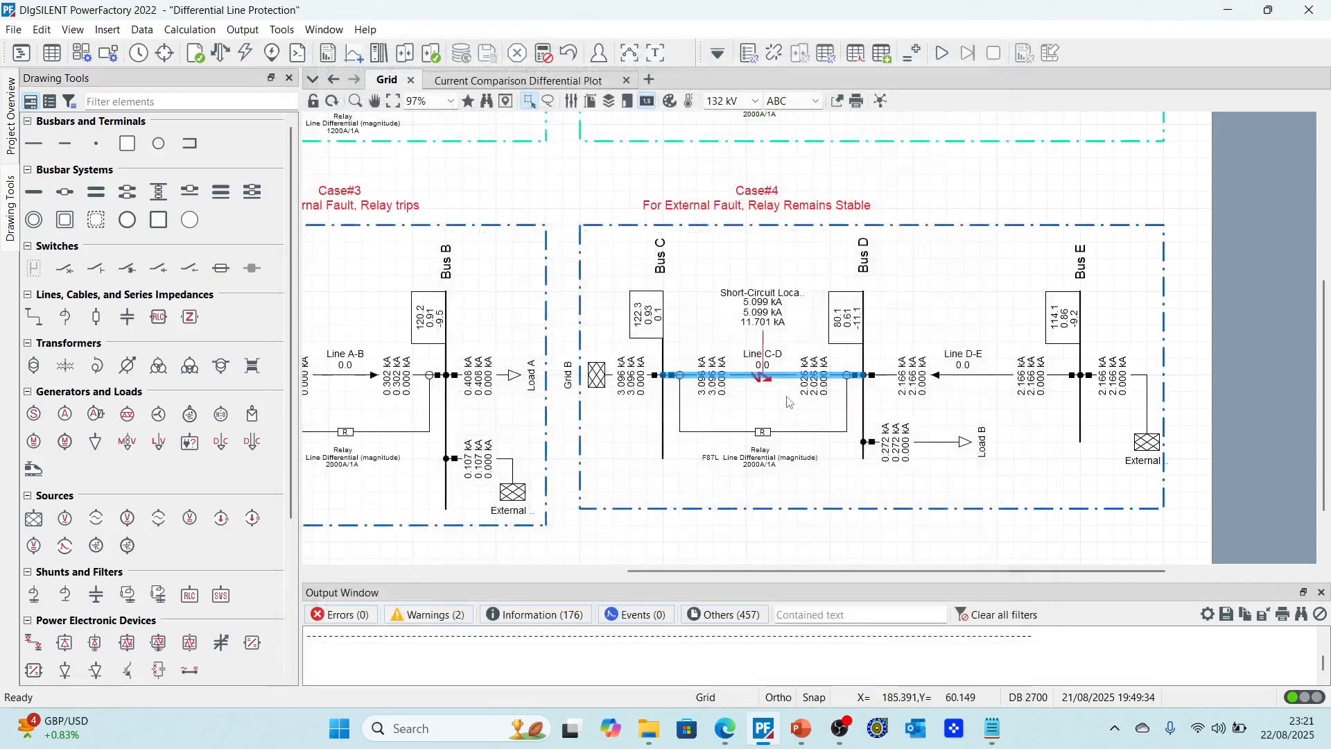
left_click(562, 81)
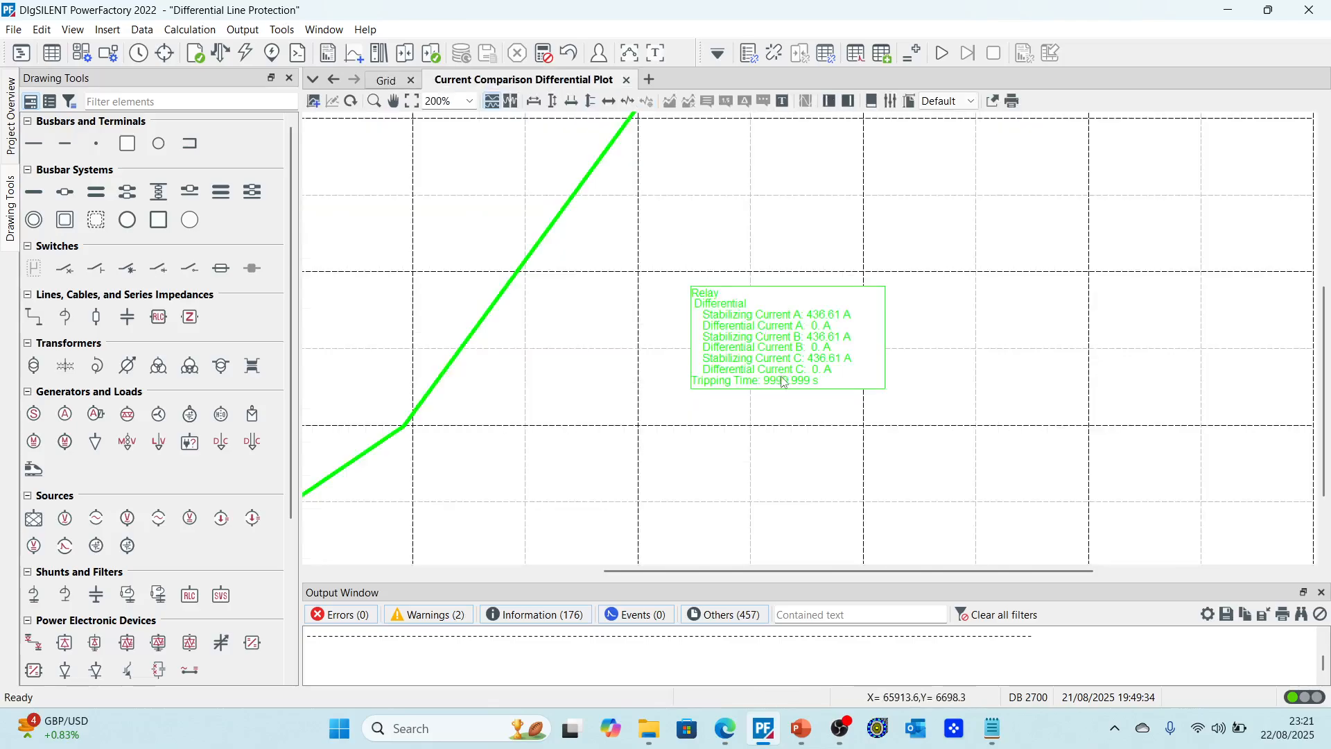
left_click(386, 80)
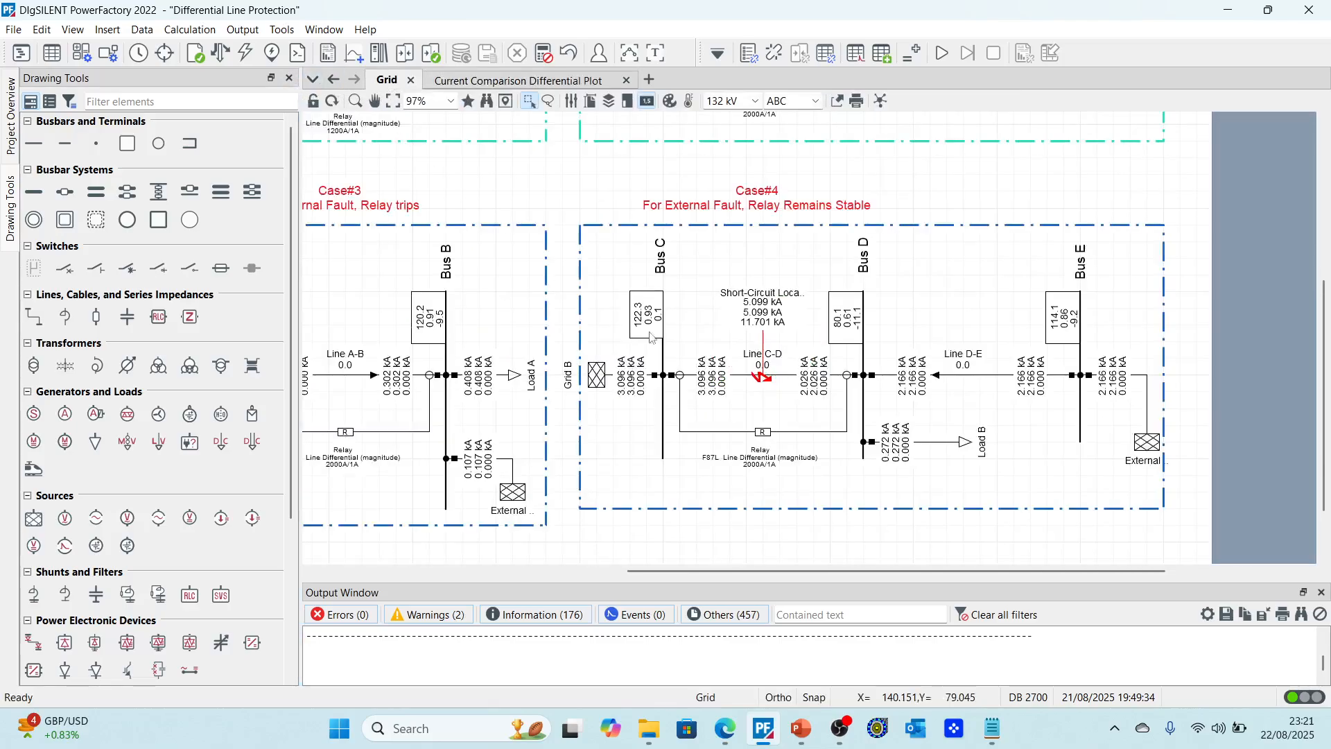
Step: Run a load flow calculation to replace the short-circuit results
left_click(219, 53)
left_click(965, 102)
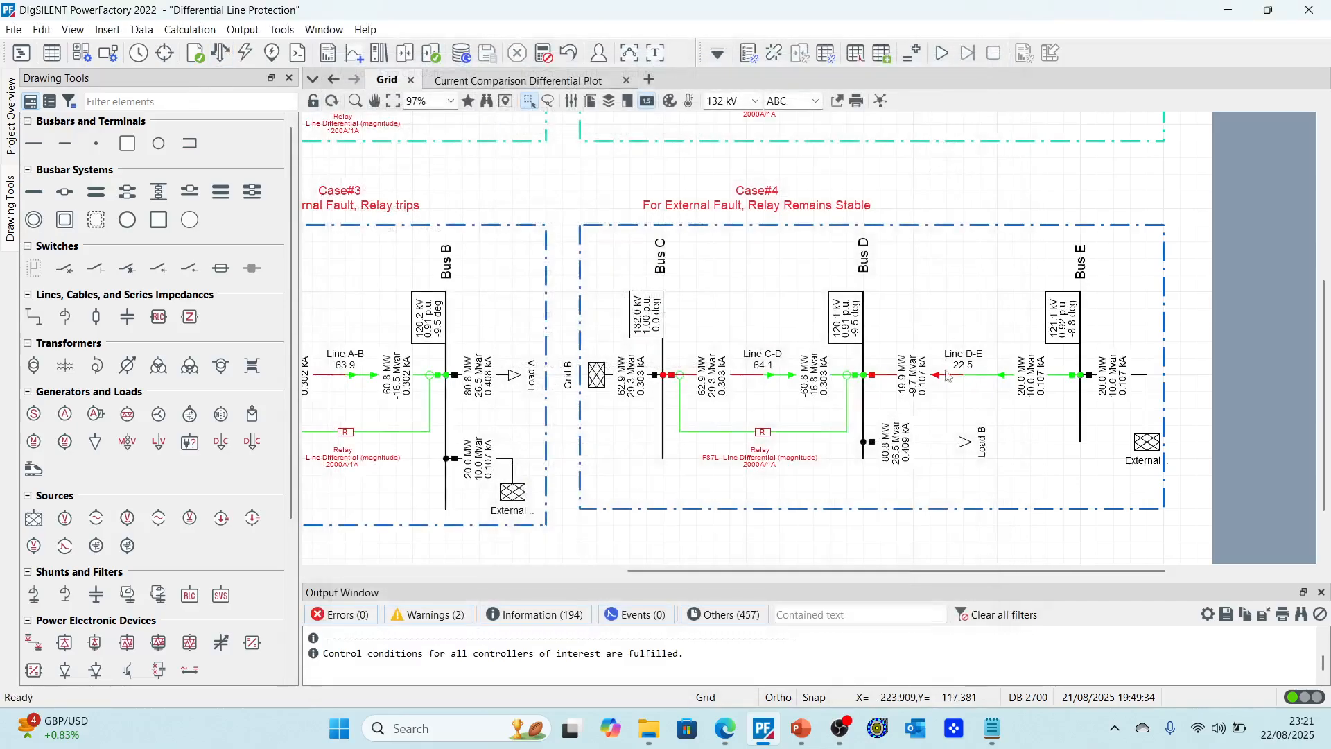
Step: Rerun the short-circuit calculation on Line C-D with the fault at 50% relative distance
left_click(771, 378)
right_click(773, 381)
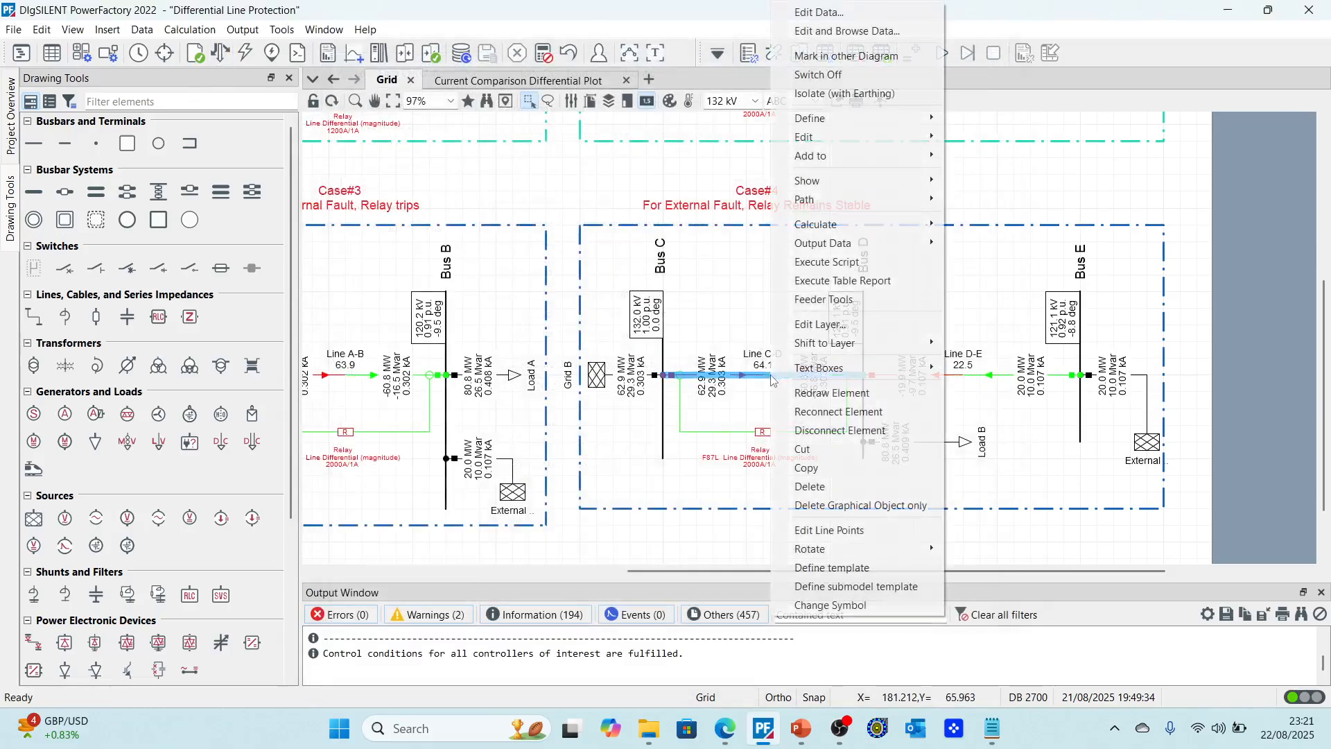
mouse_move(815, 224)
left_click(977, 225)
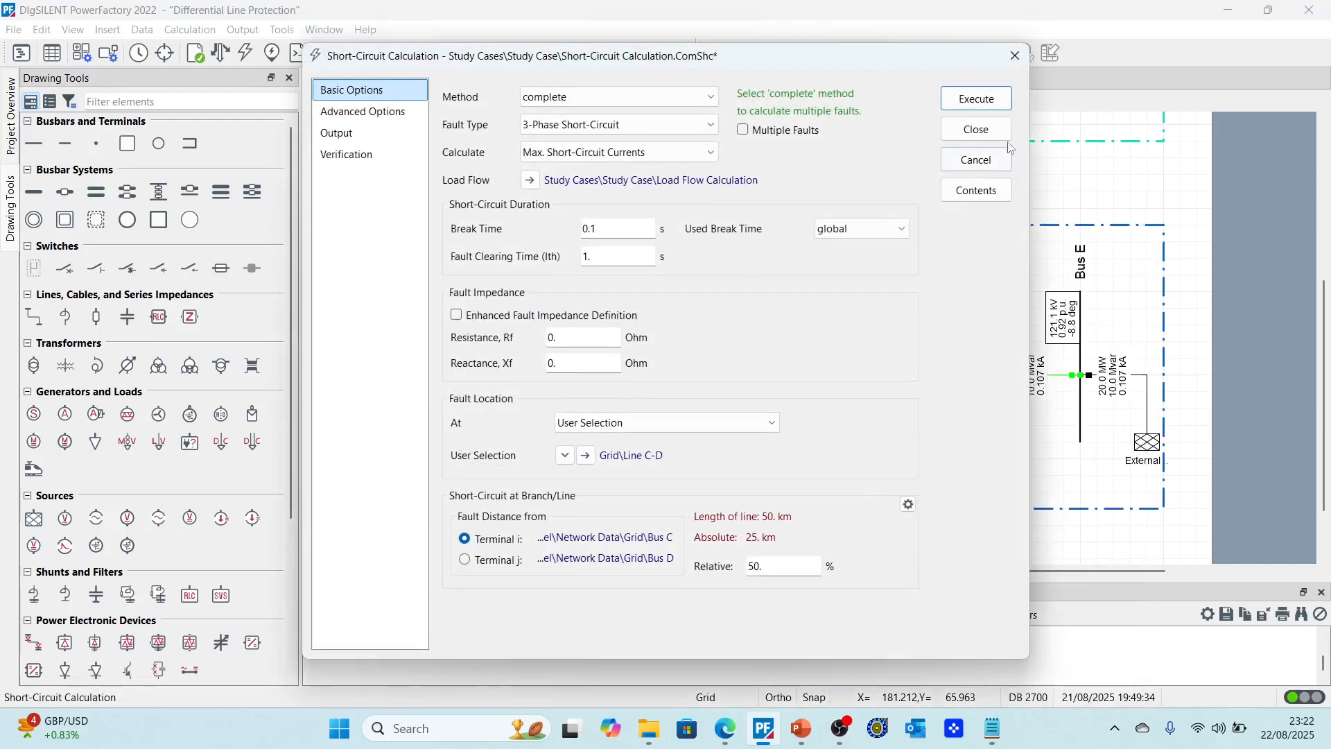
left_click(976, 98)
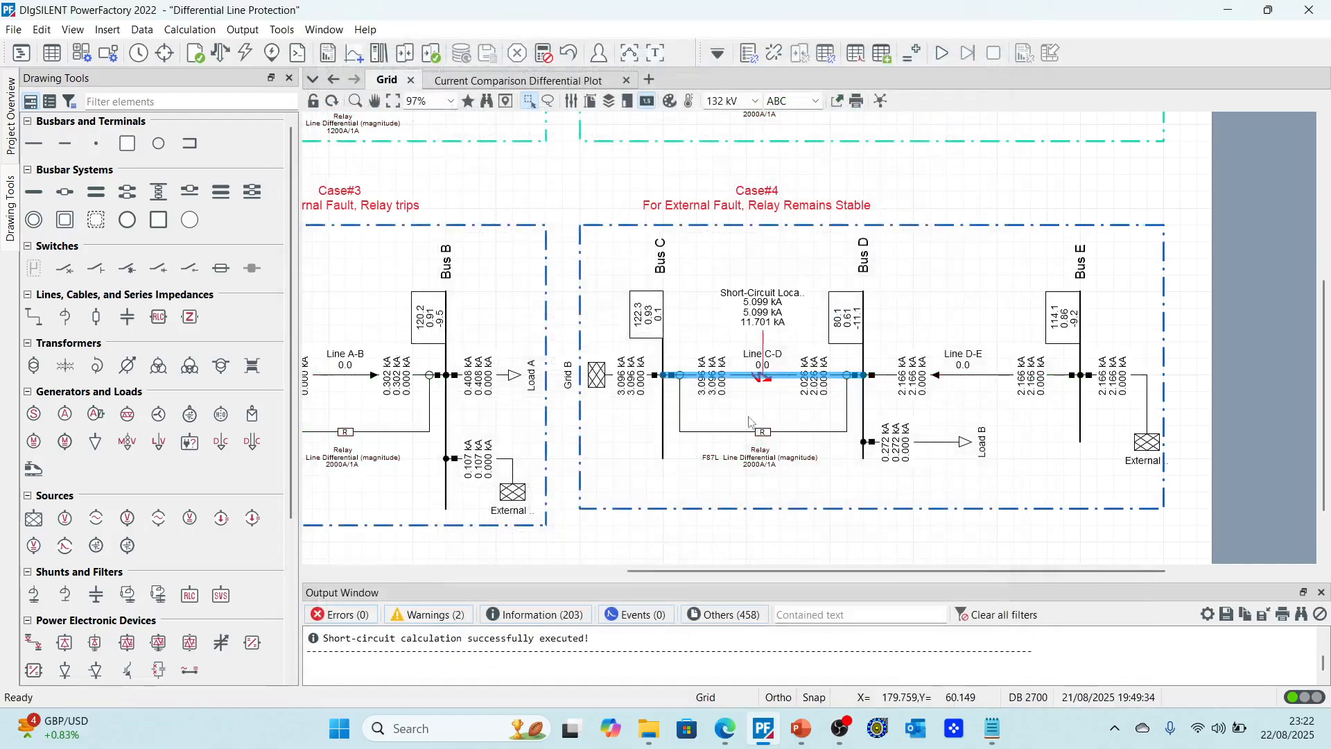
Step: Inspect the Line C-D fault currents on the grid and the relay values on the differential plot
left_click(683, 463)
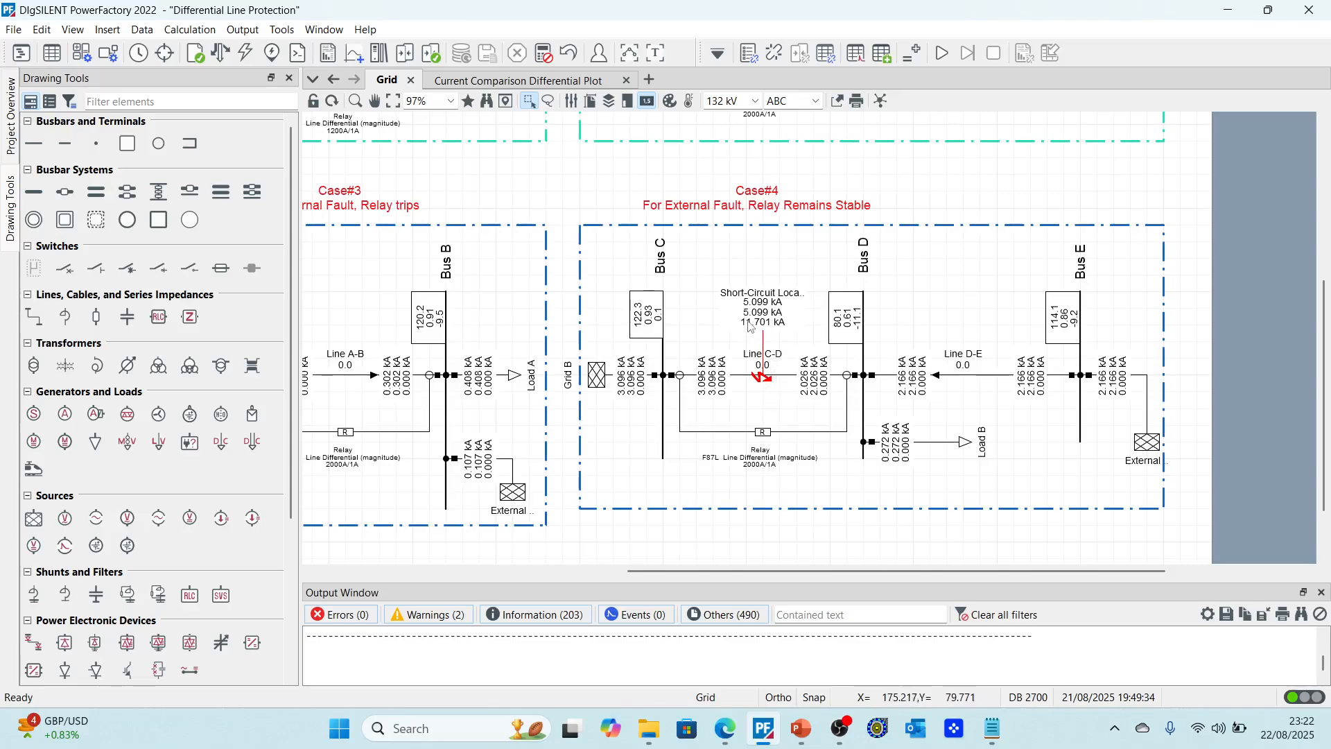
scroll(762, 332, "up", 1)
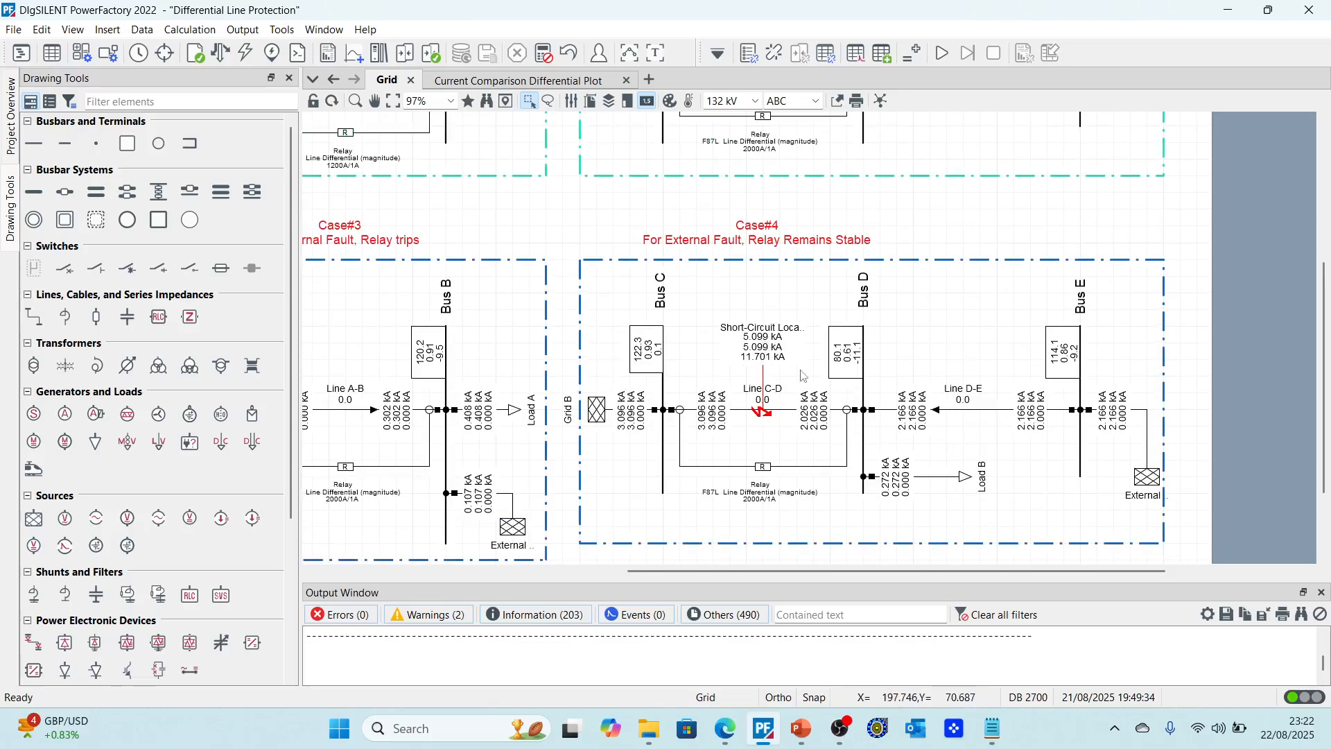
scroll(756, 340, "up", 10)
scroll(766, 381, "down", 8)
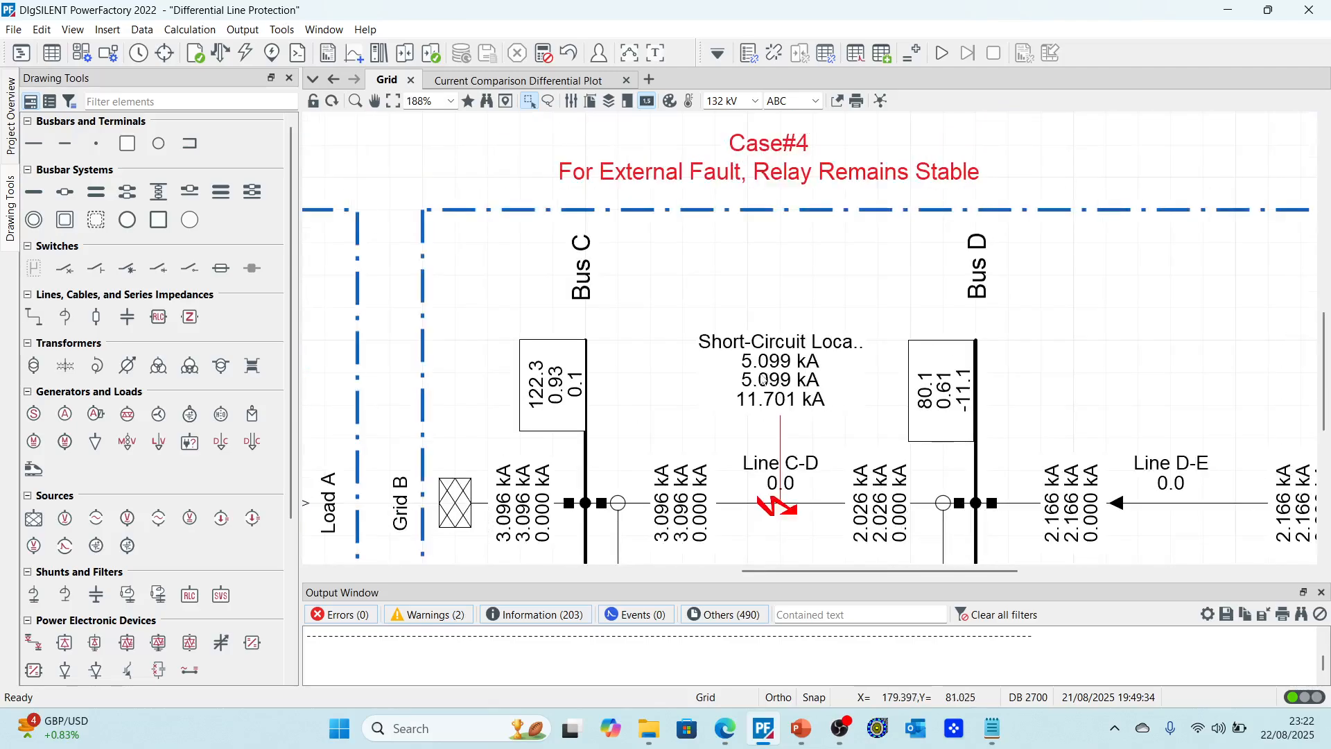
left_click(519, 80)
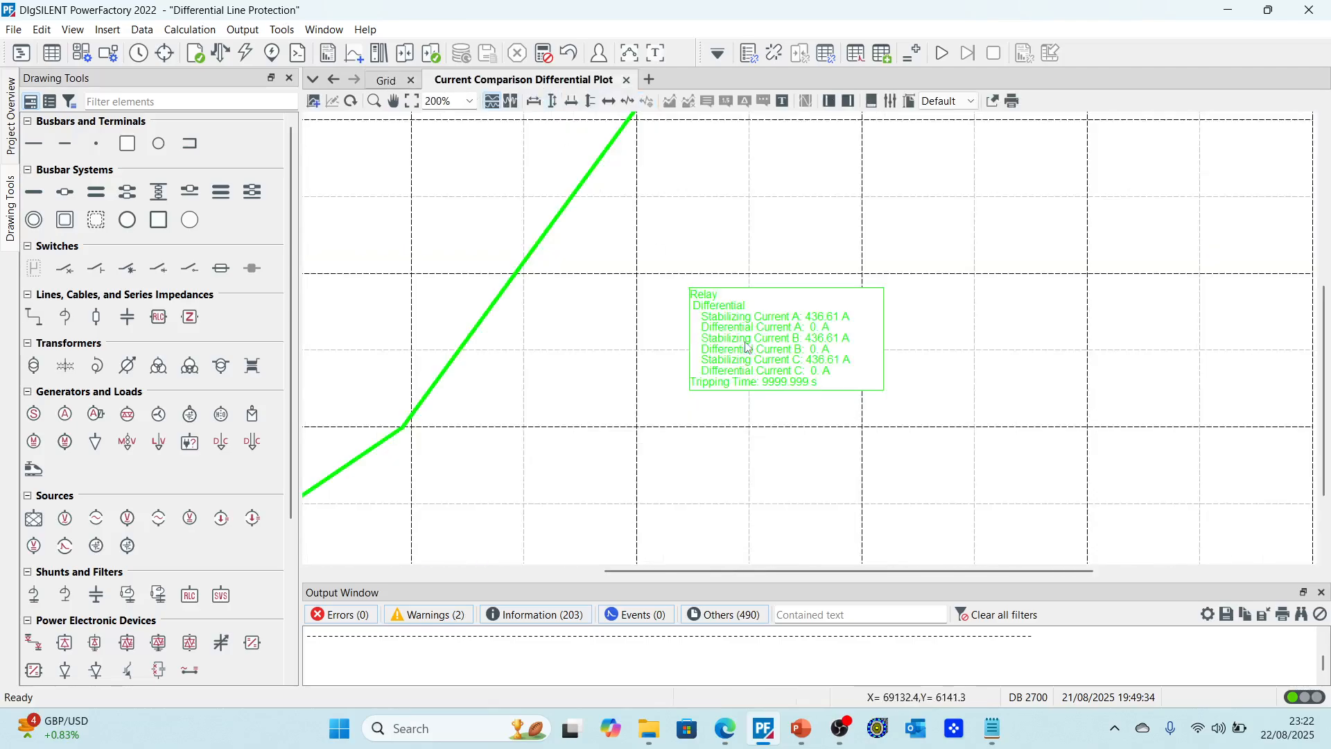
left_click(386, 79)
scroll(626, 337, "down", 4)
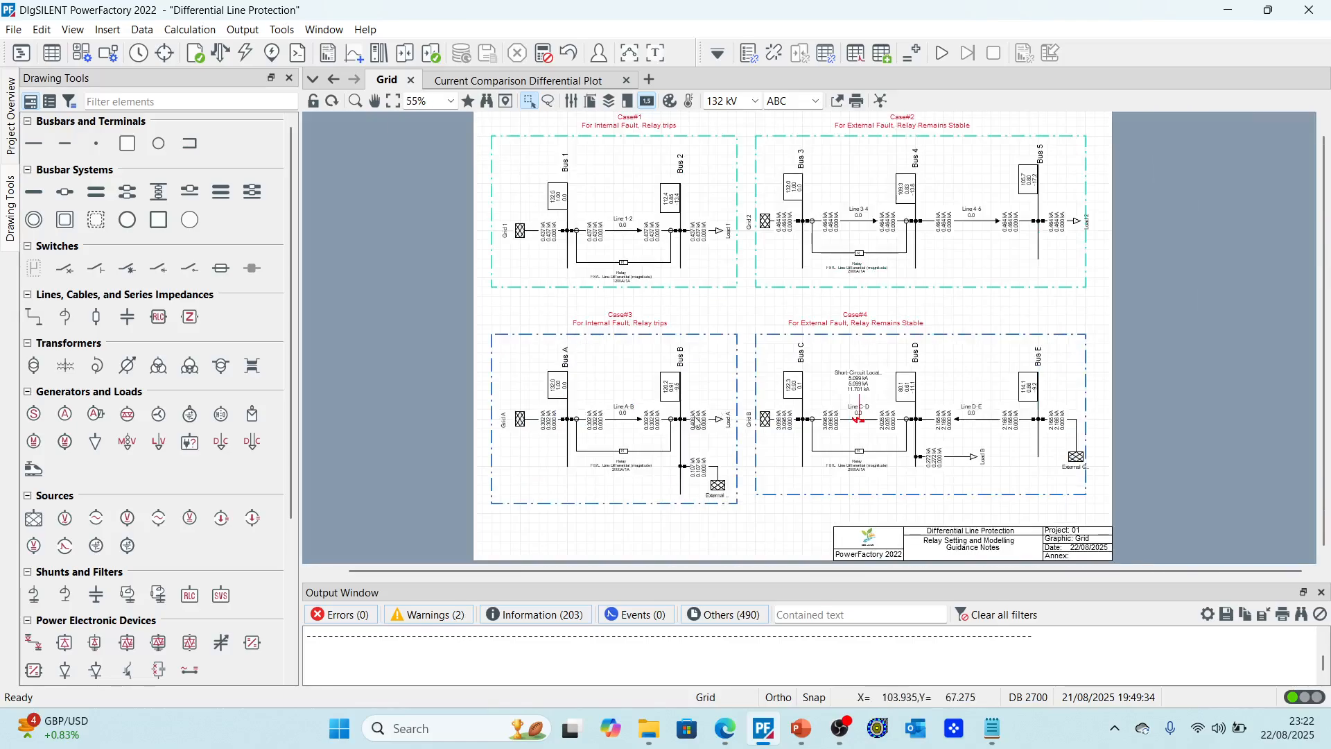
scroll(648, 440, "up", 2)
scroll(648, 440, "up", 1)
Step: Run a short-circuit calculation on Line A-B in Case#3 with the fault at 50% relative distance
left_click(615, 401)
right_click(614, 400)
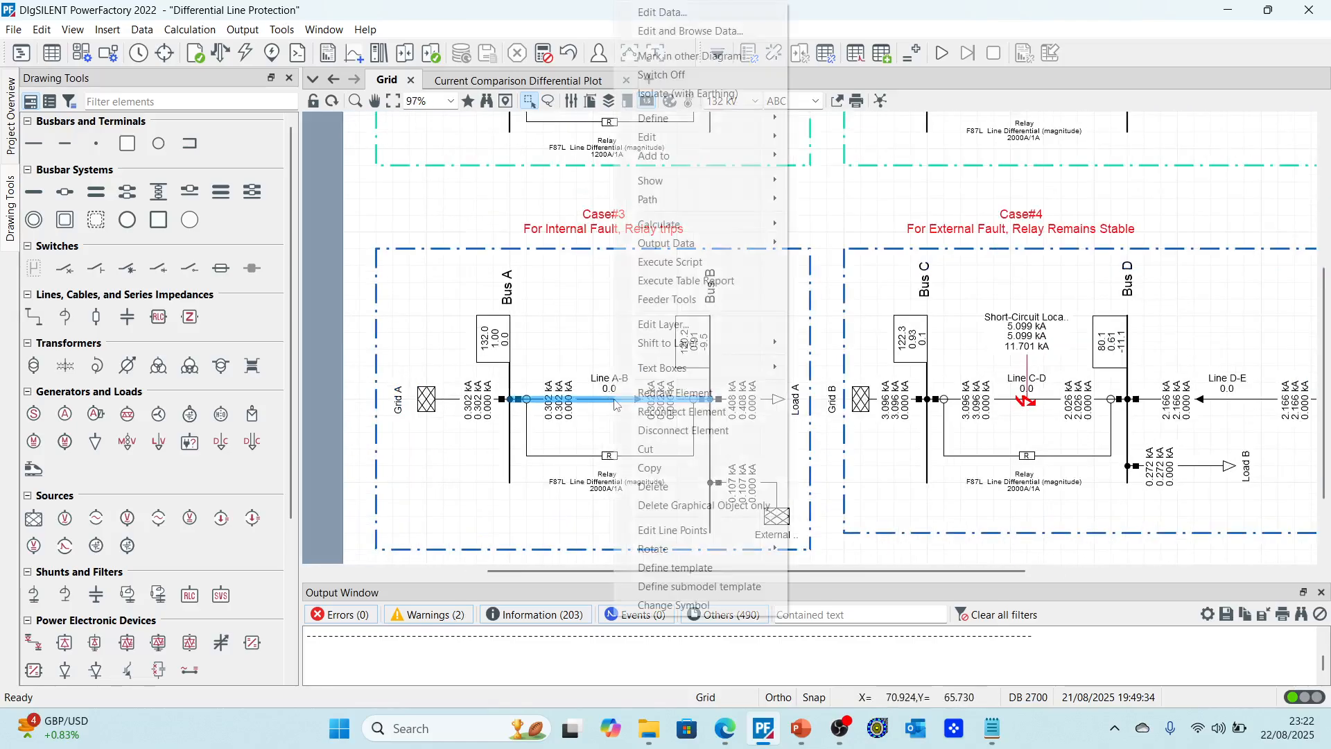
mouse_move(760, 223)
left_click(825, 224)
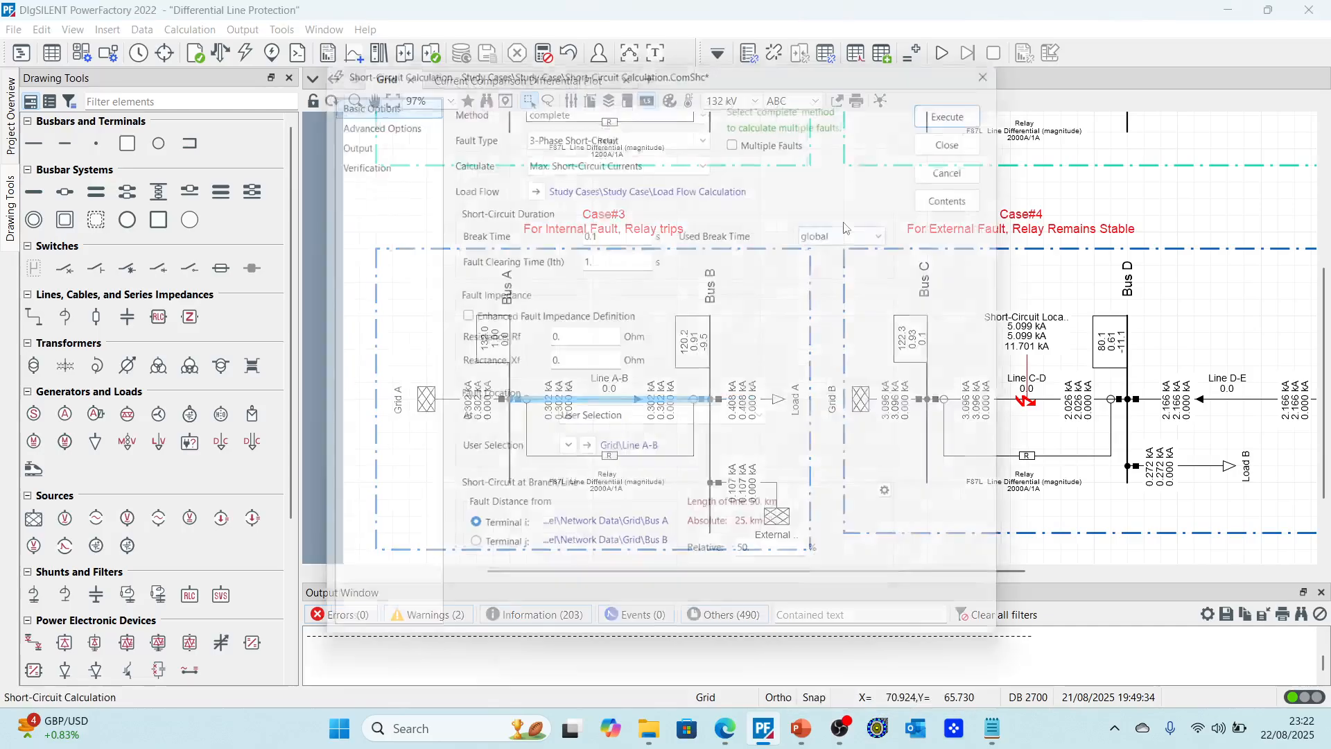
left_click(976, 98)
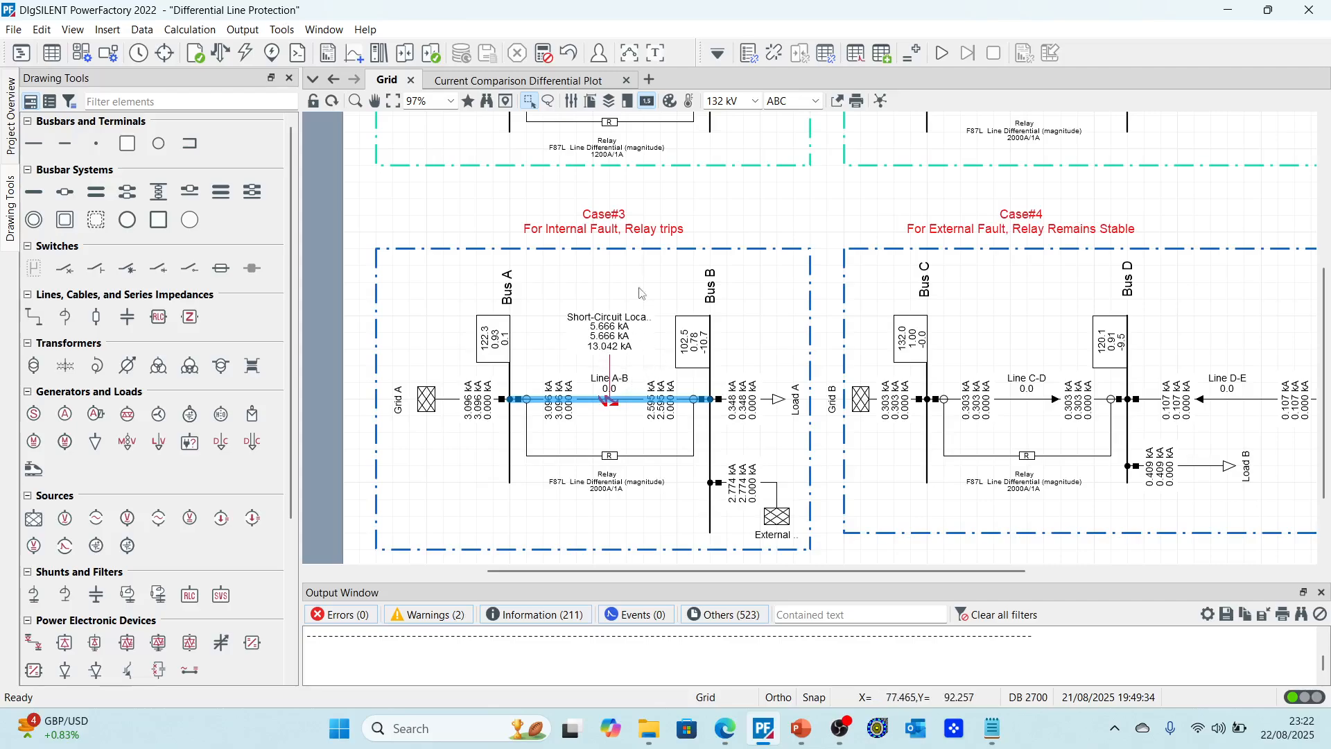
Step: Add the Line A-B relay to the current comparison differential plot
right_click(611, 460)
mouse_move(724, 162)
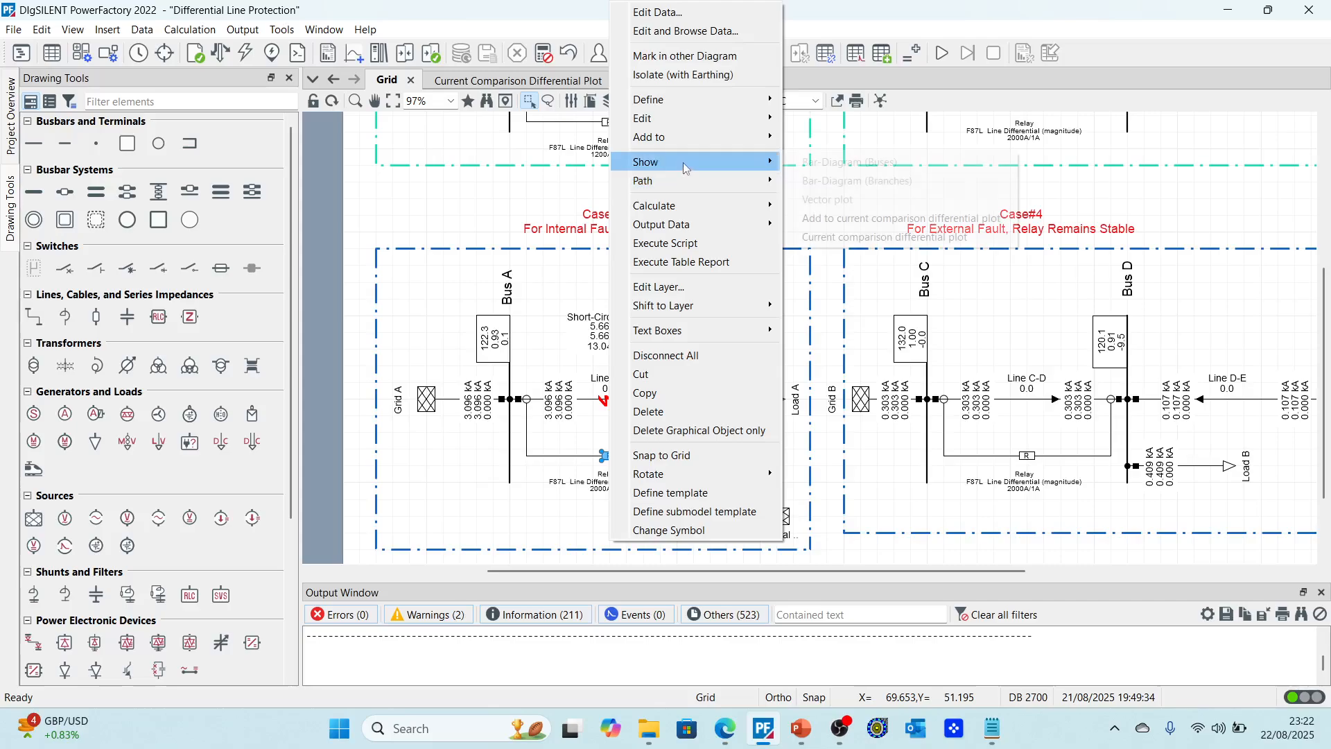
left_click(857, 217)
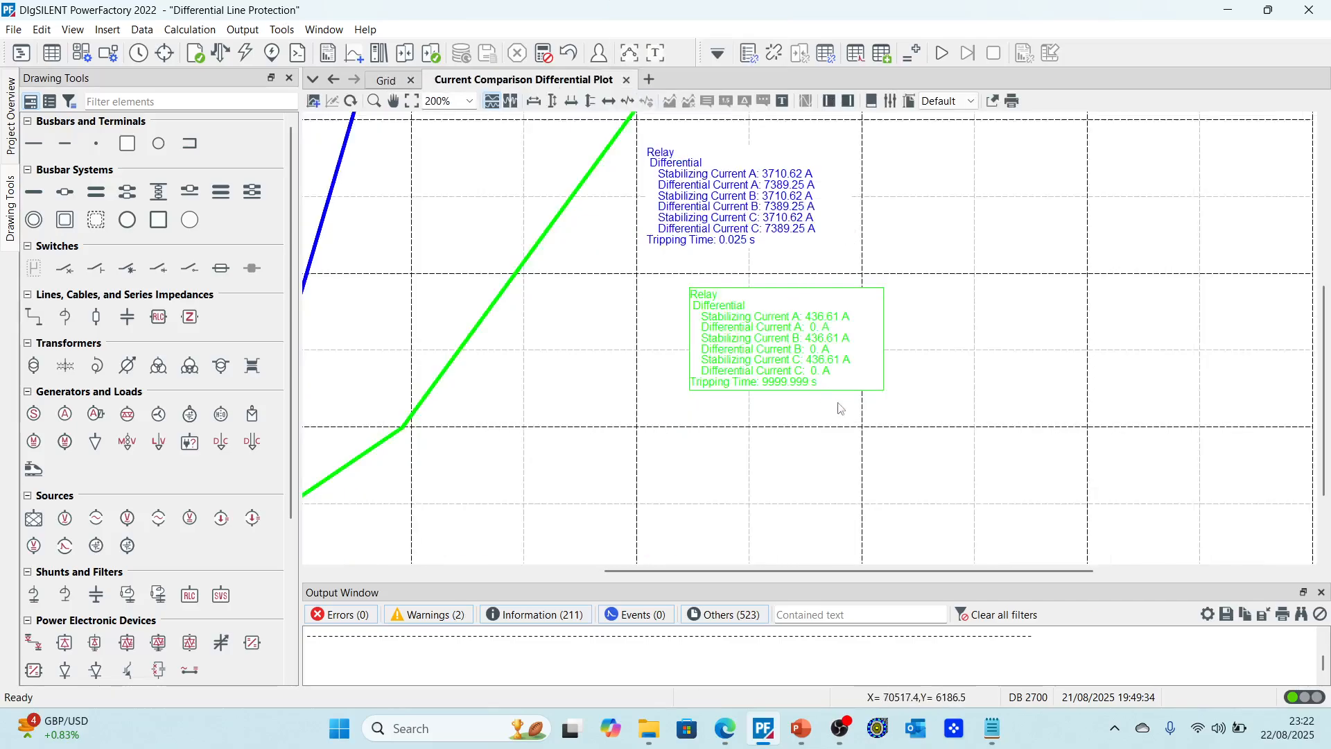
Step: Examine both relays' stabilizing and differential currents, tripping times and differential element settings on the plot
scroll(849, 401, "down", 2)
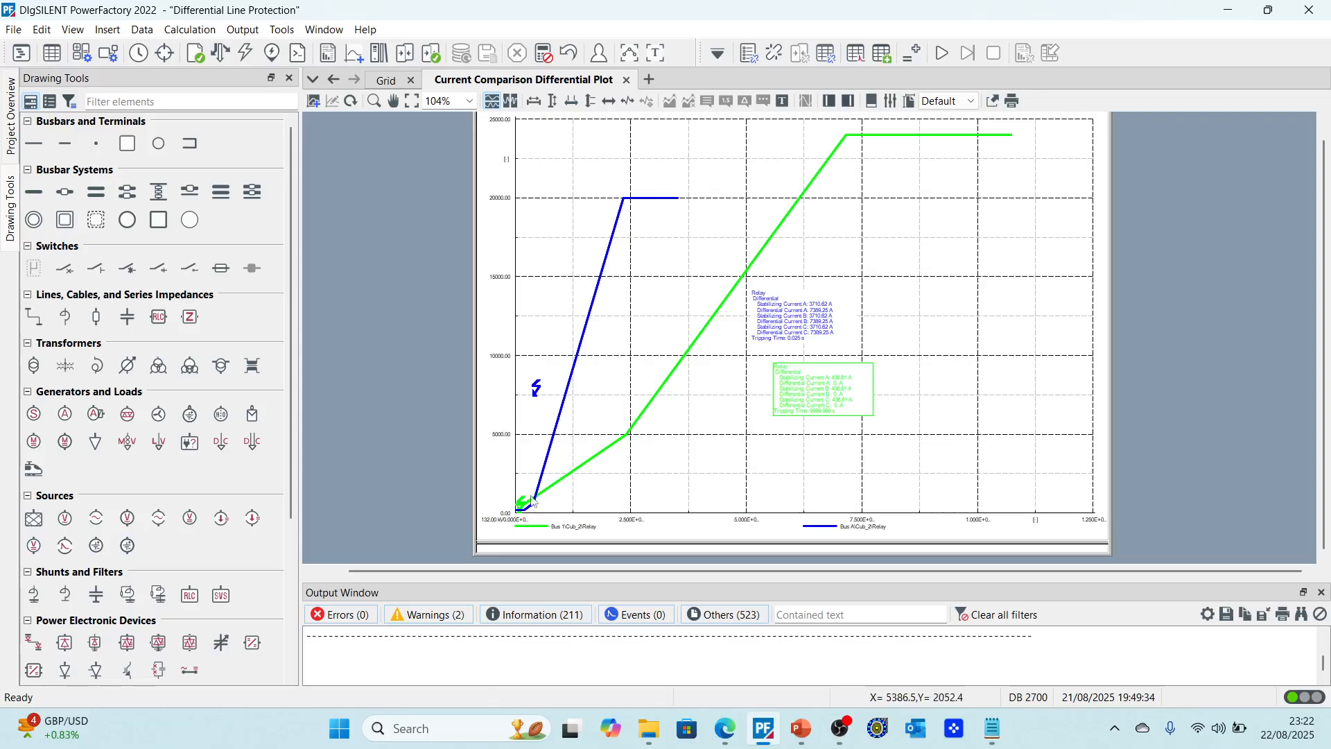
scroll(797, 343, "up", 3)
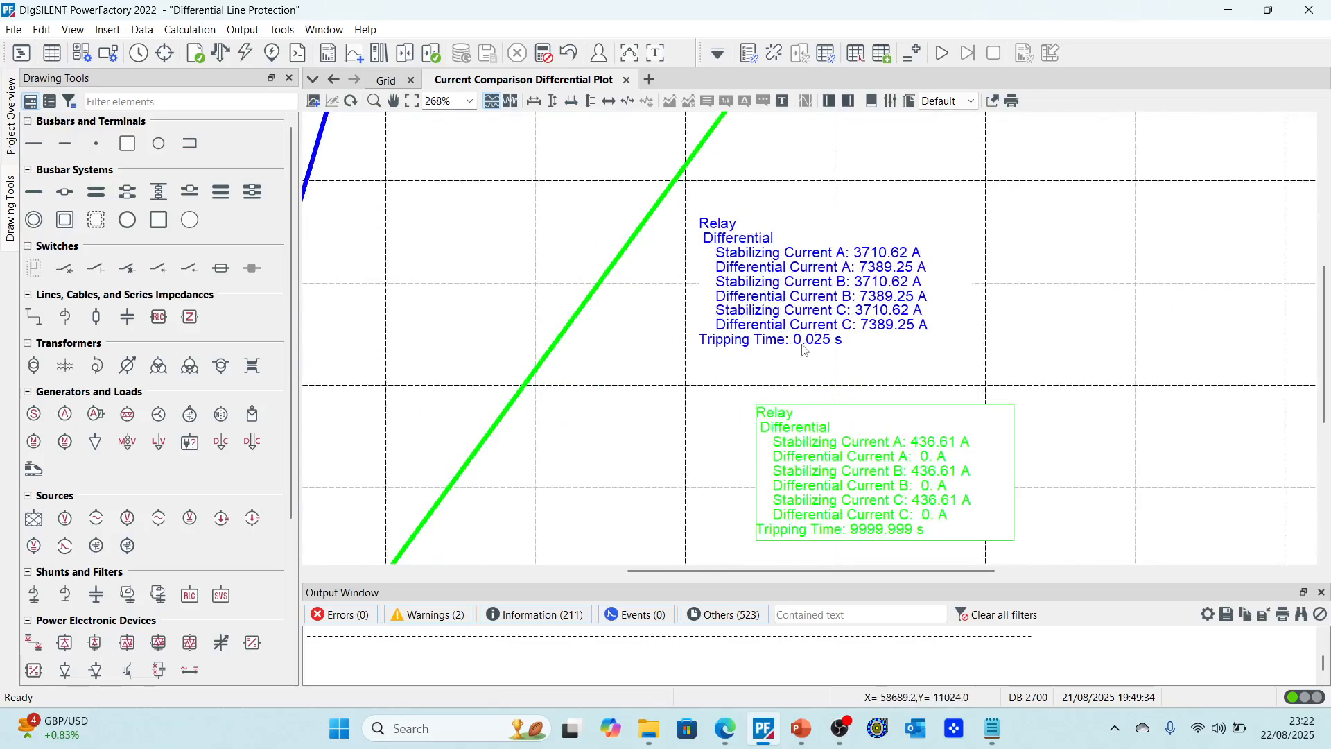
left_click(787, 241)
scroll(786, 240, "down", 3)
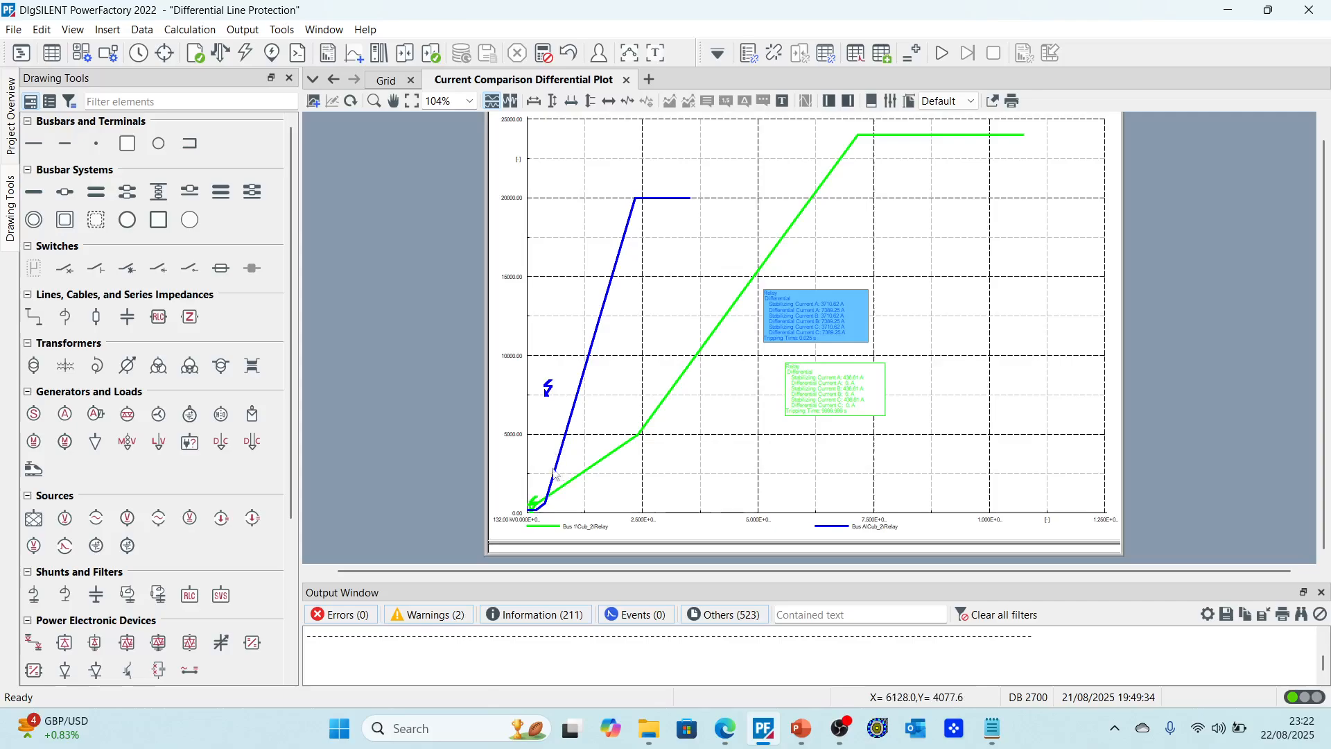
double_click(582, 391)
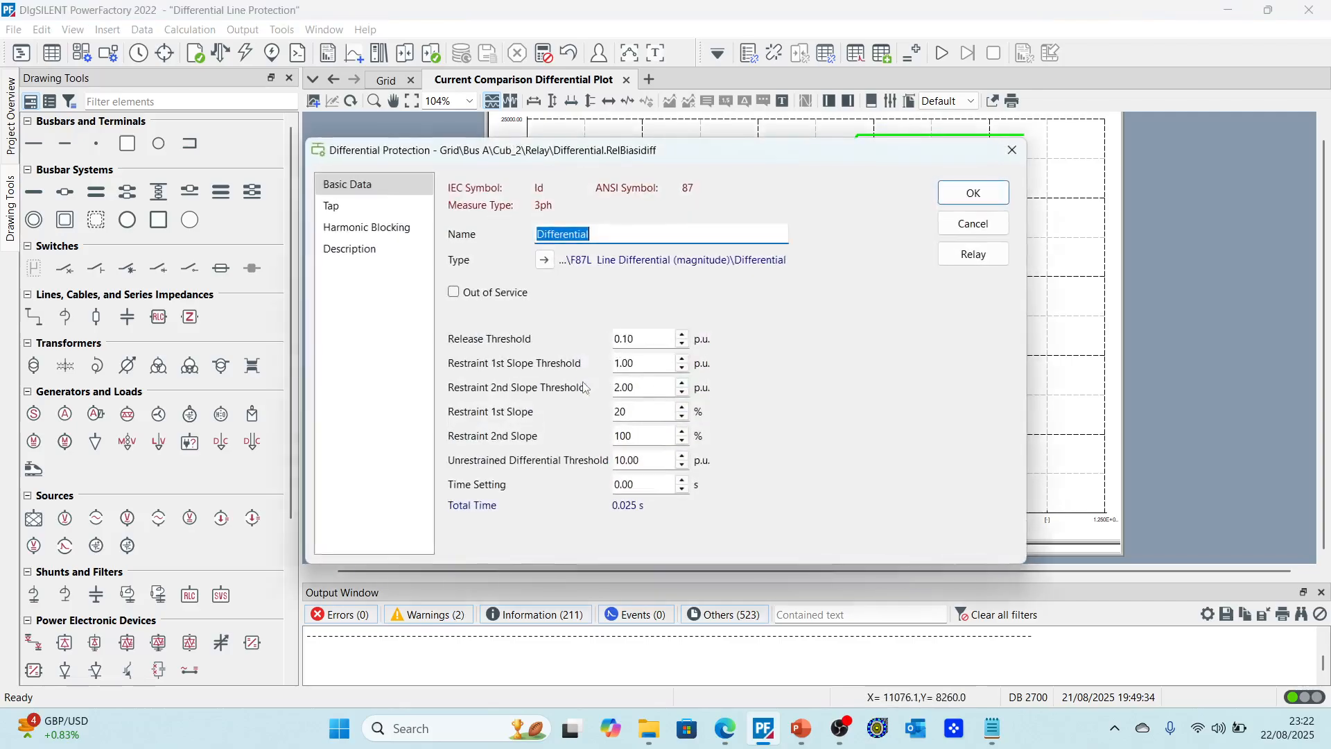
left_click(974, 194)
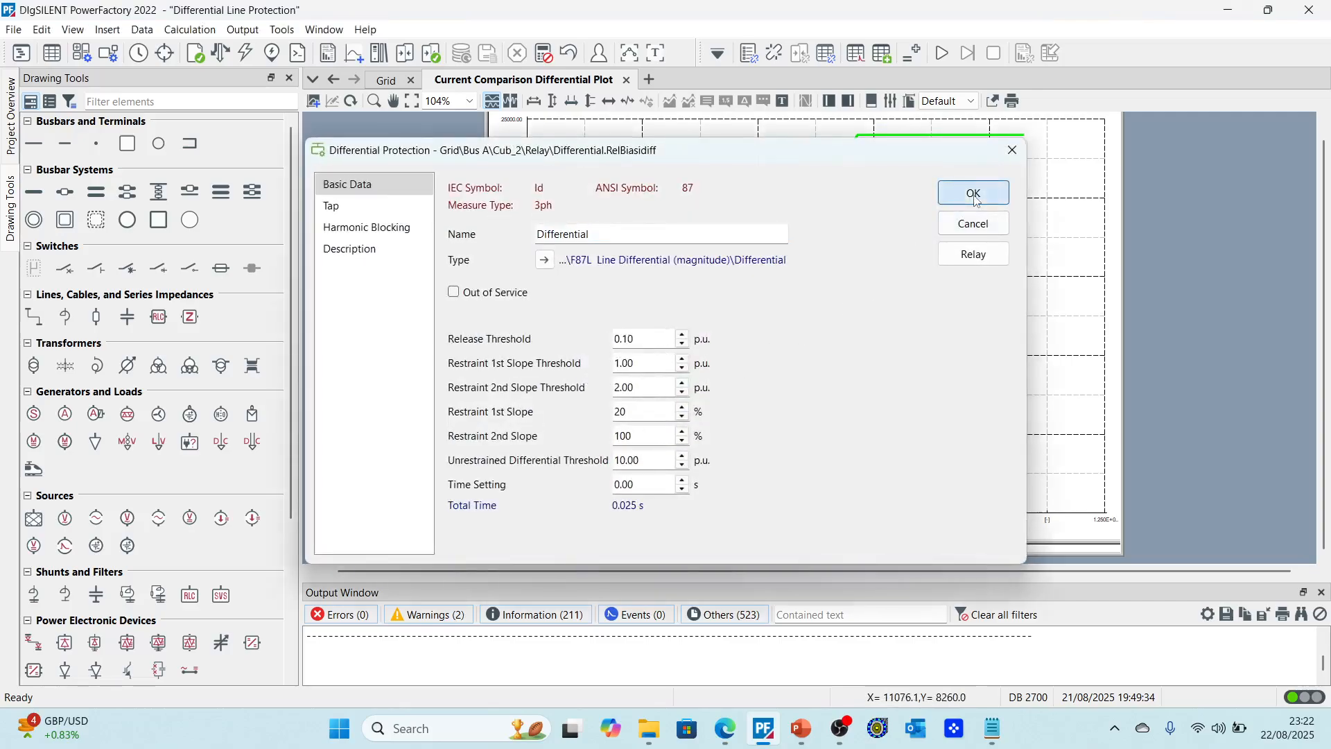
left_click(415, 85)
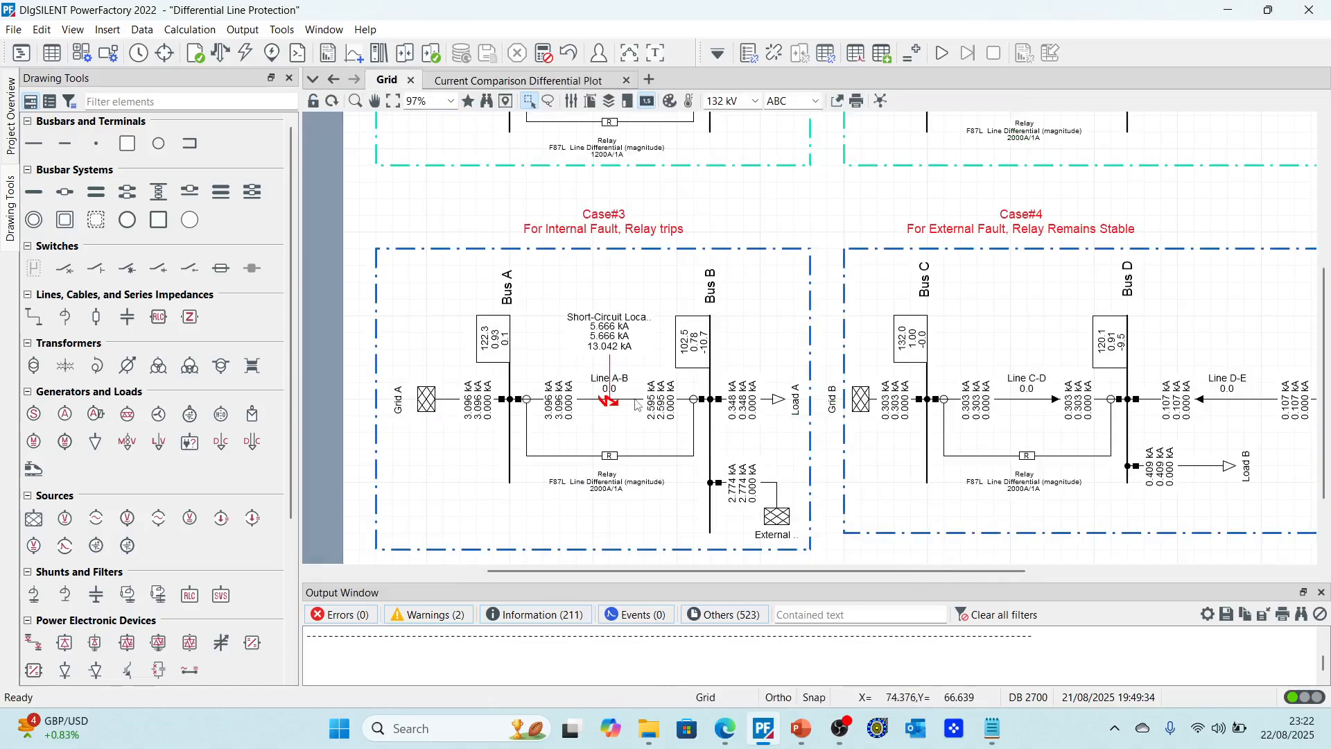
scroll(717, 385, "up", 5)
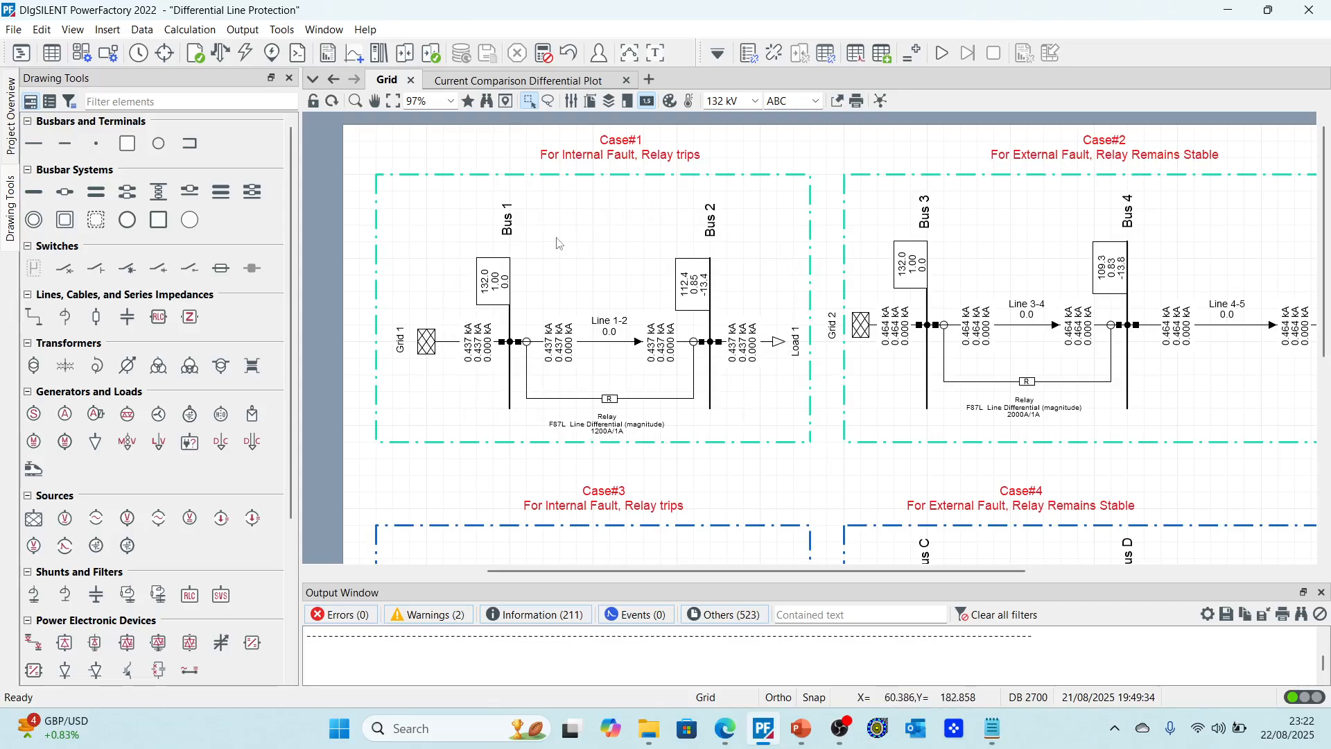
scroll(678, 356, "down", 5)
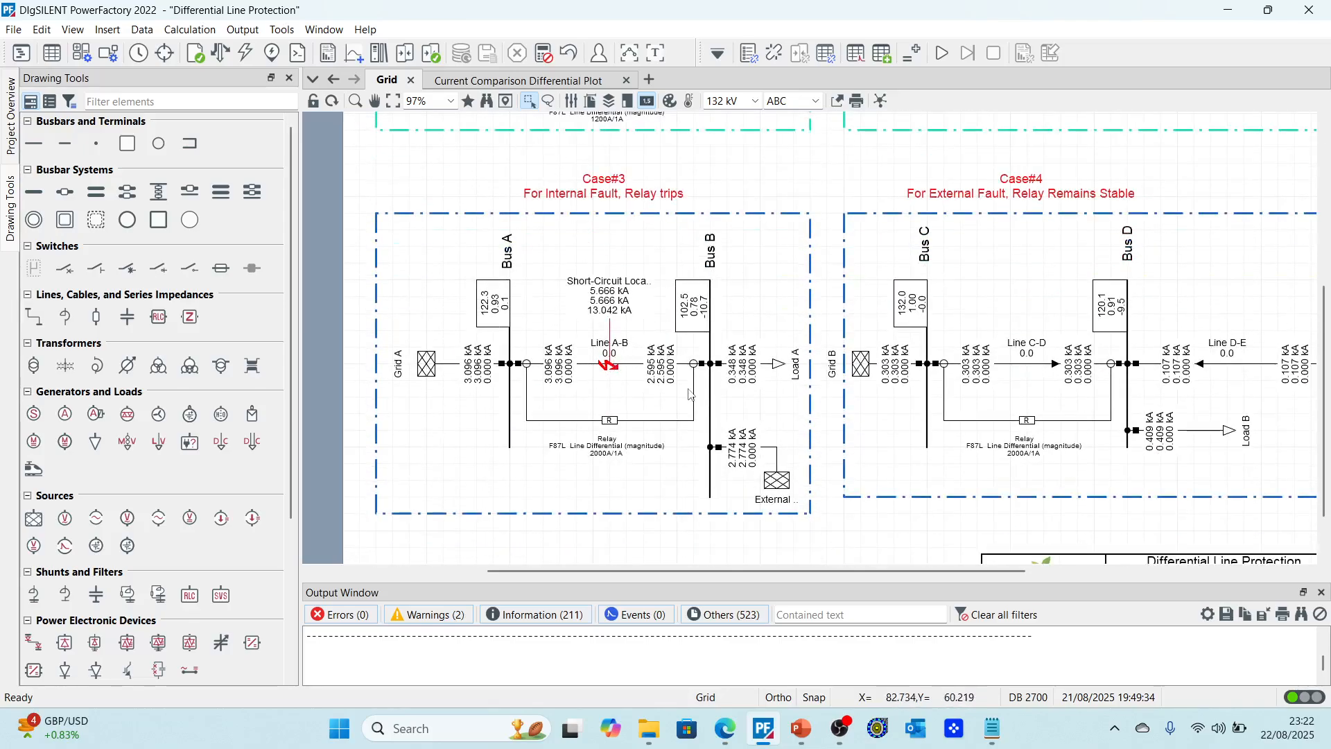
left_click(548, 81)
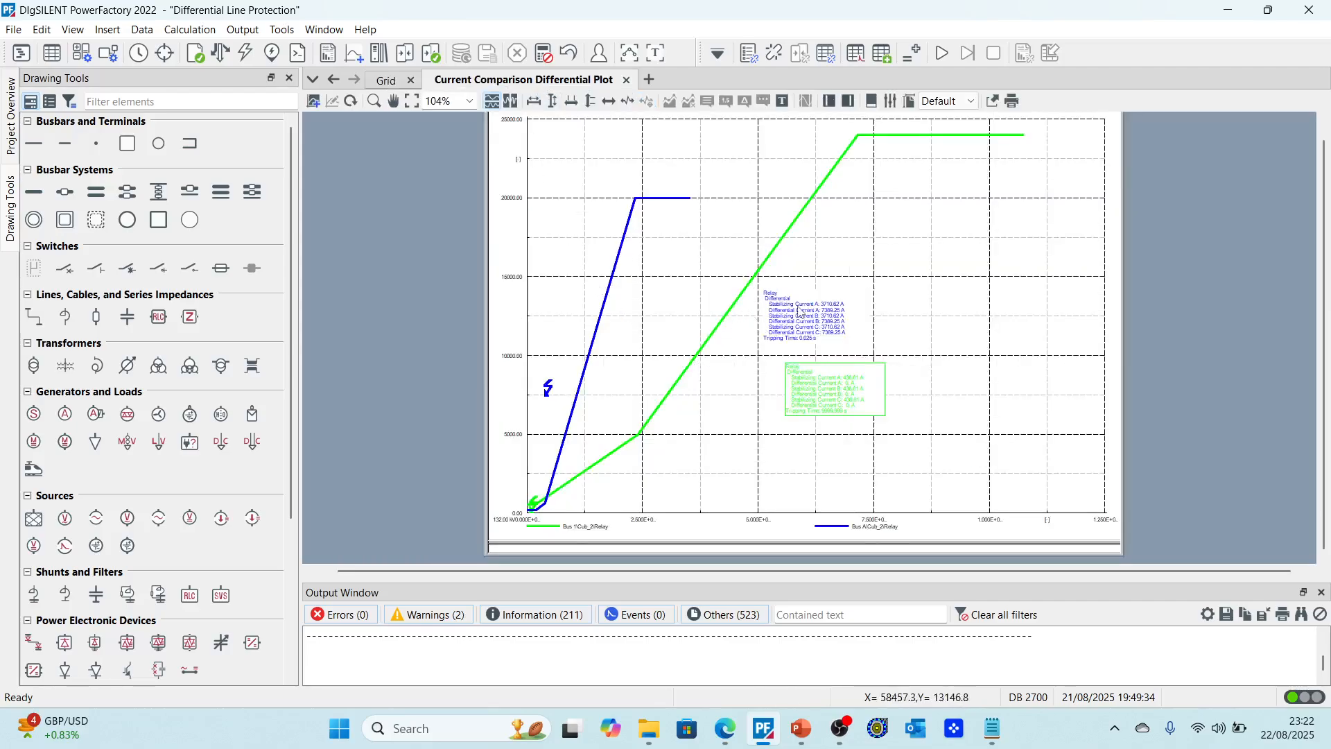
scroll(799, 312, "up", 2)
Step: Switch to the PowerPoint presentation and step through the slide show to the Conclusion points
left_click(807, 734)
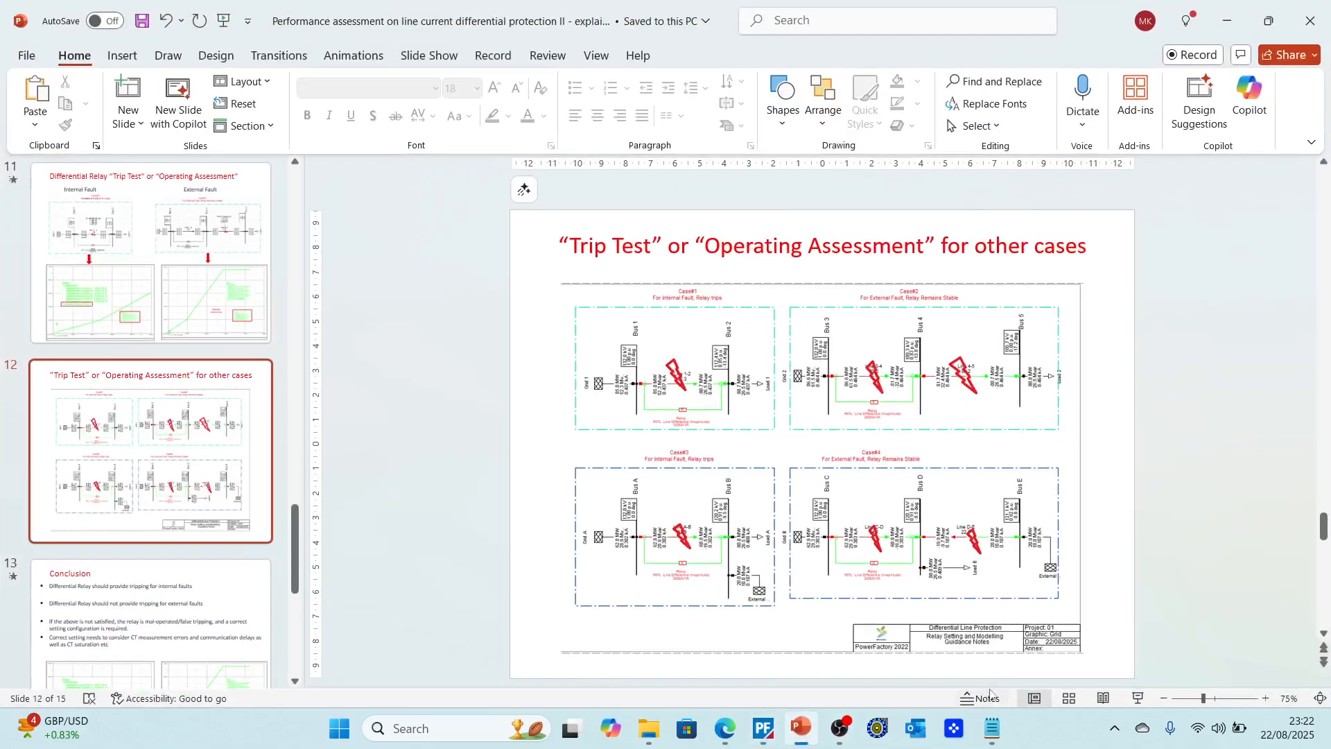
left_click(1138, 698)
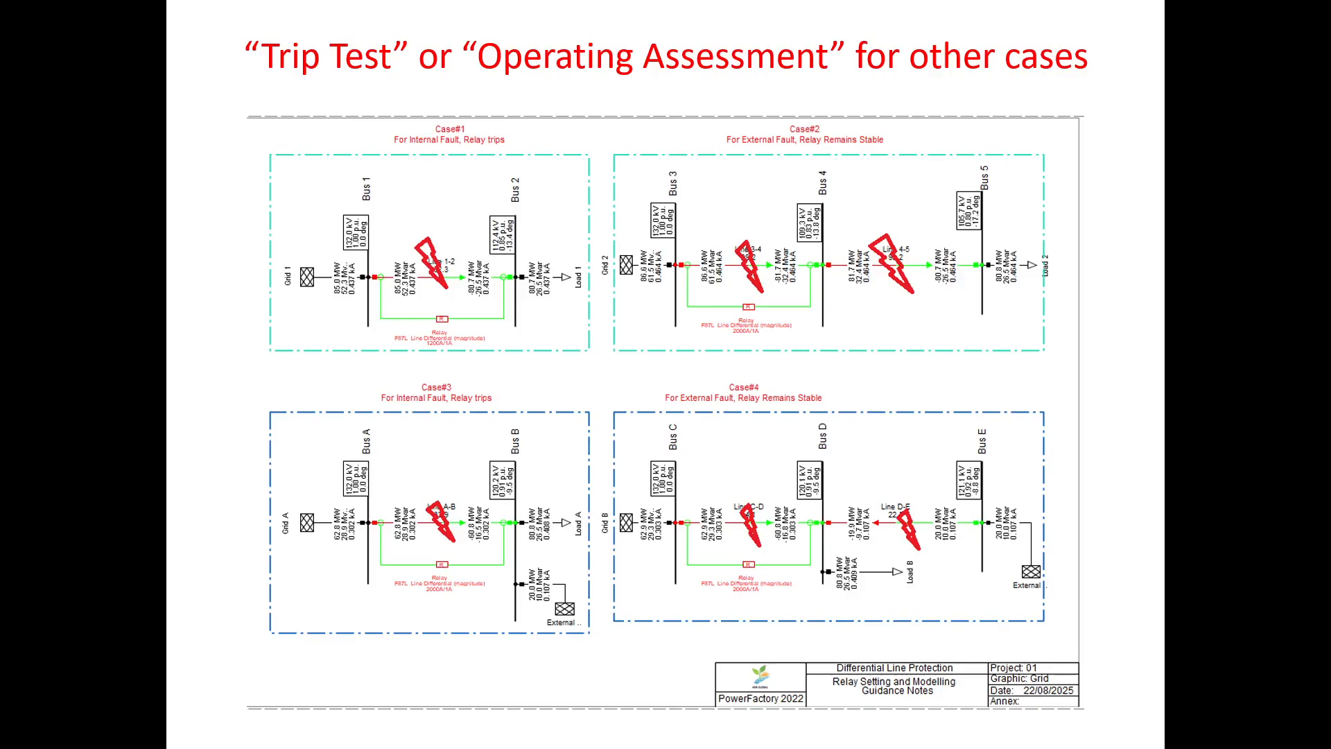
left_click(686, 425)
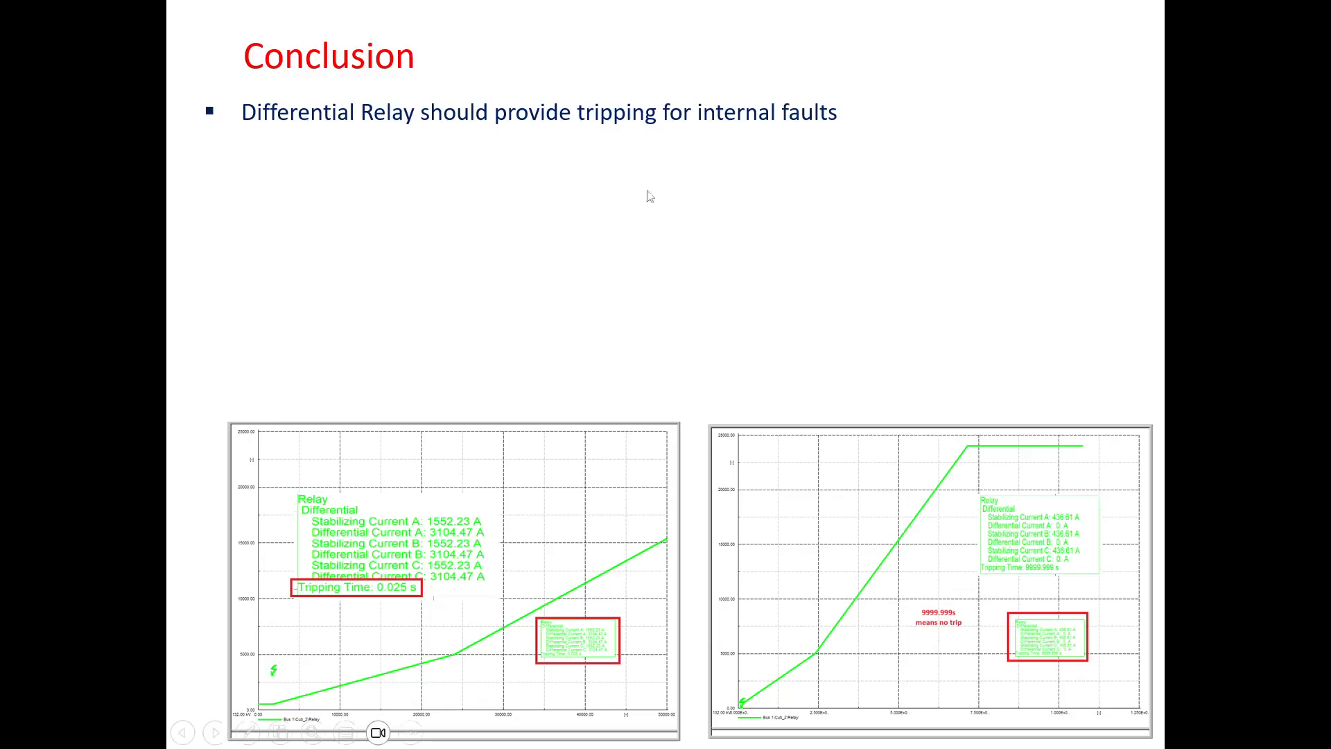
left_click(760, 126)
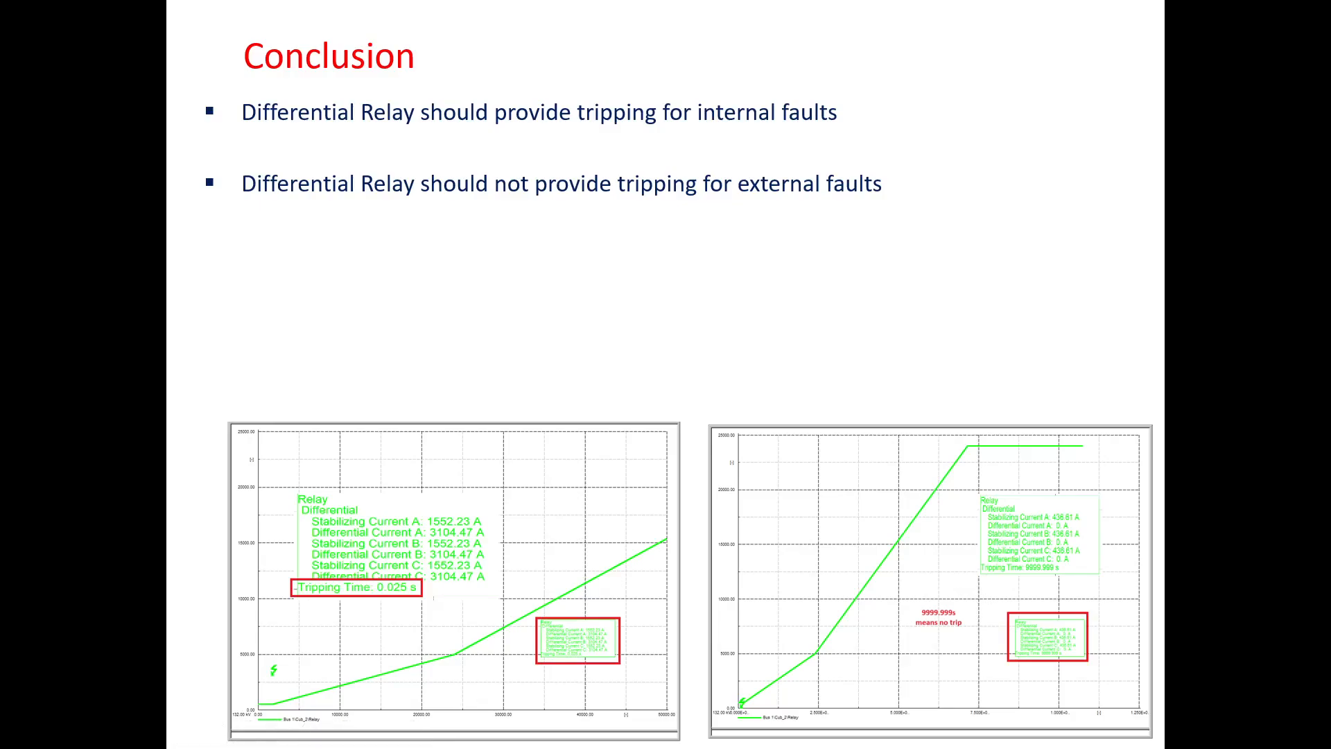
key("Right")
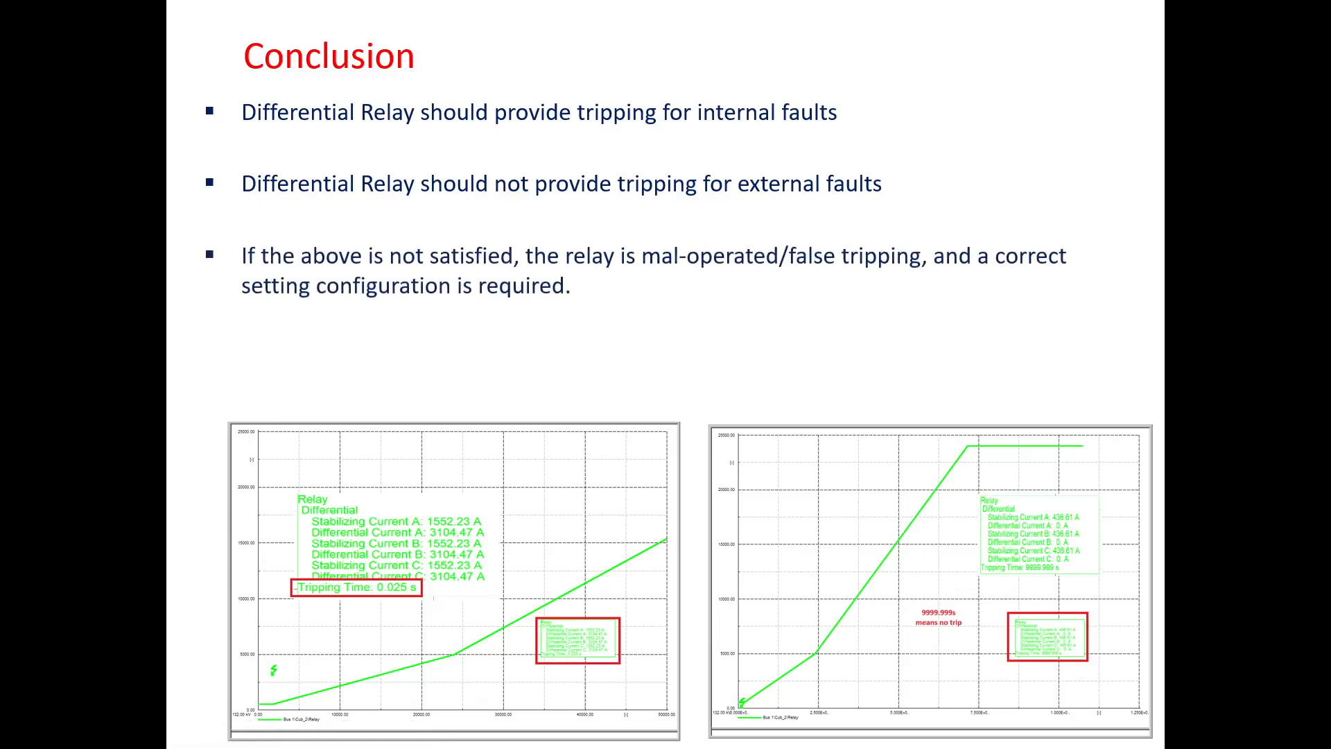